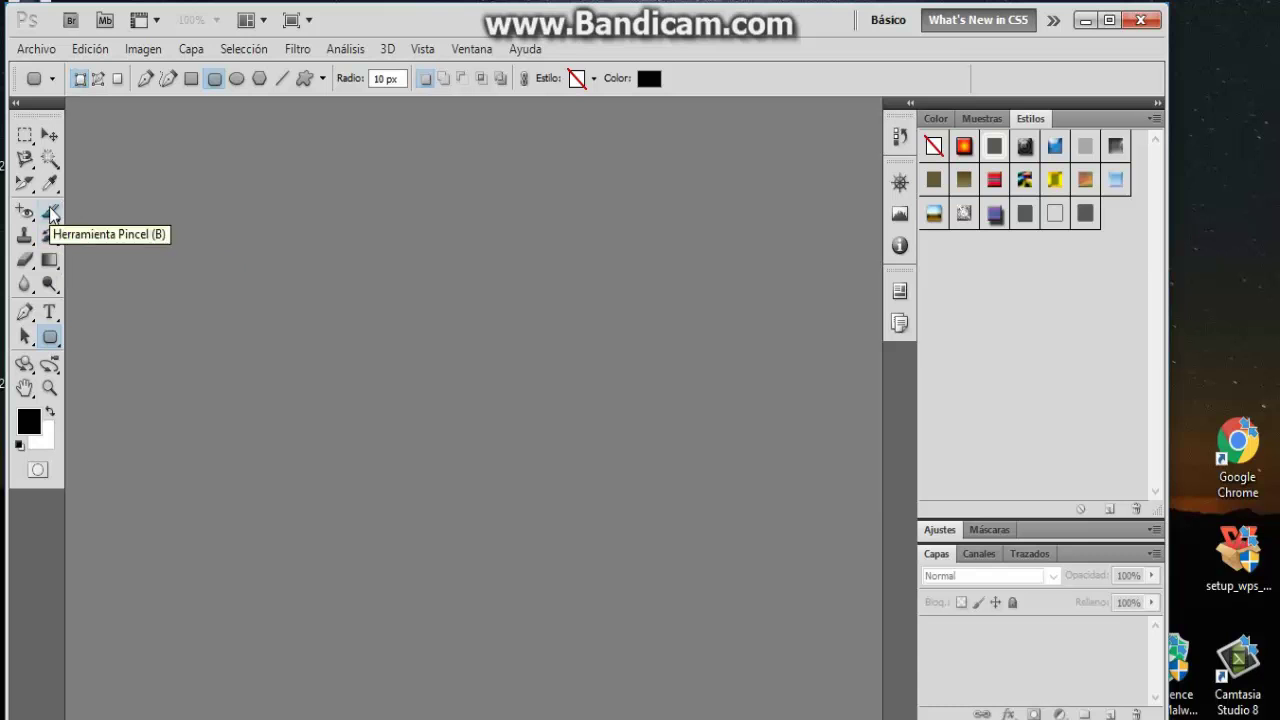
Step: Select the Brush tool and open the Archivo menu
left_click(52, 213)
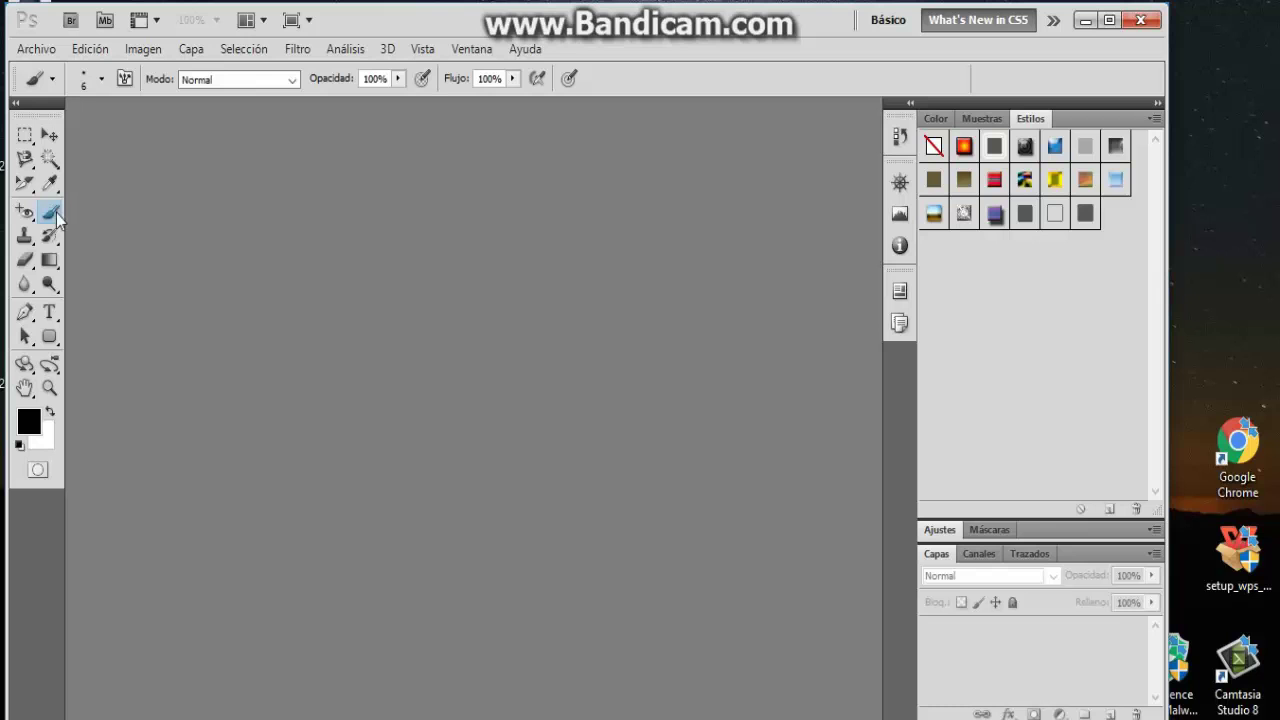
left_click(36, 49)
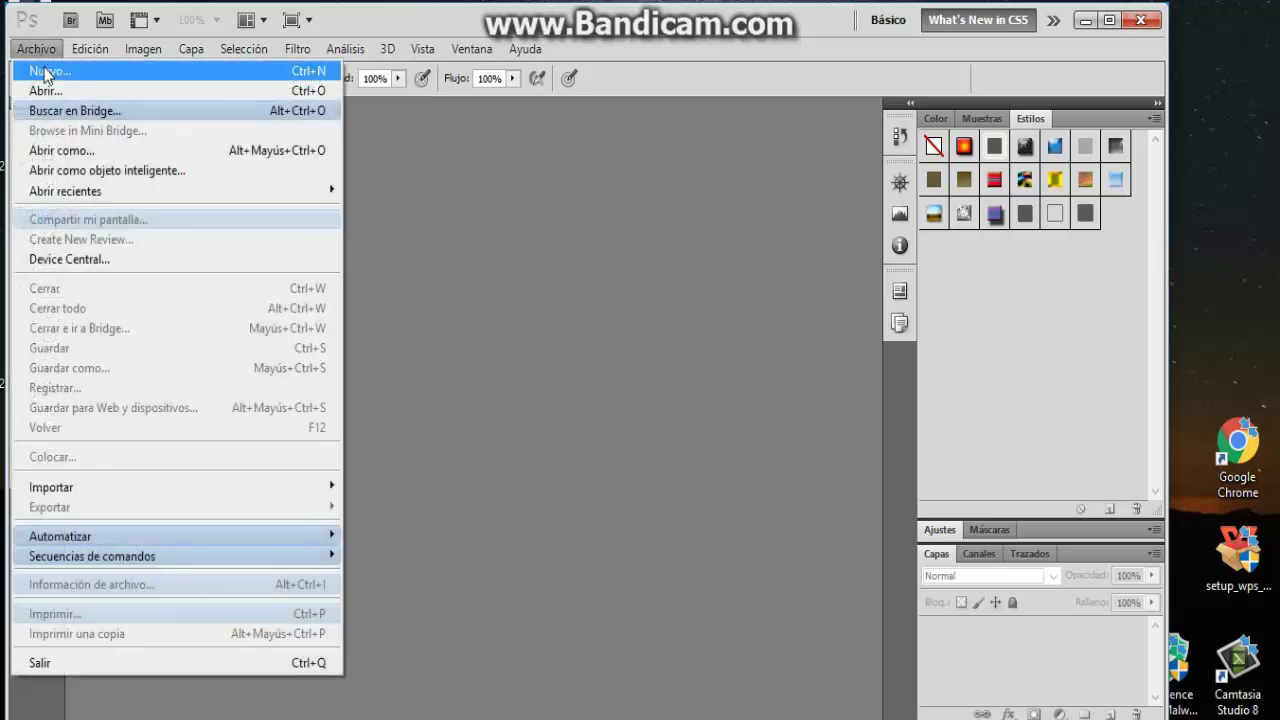
Step: Create a new white 118×136 px document, zoom it to 400%, and return to the Brush tool
left_click(47, 72)
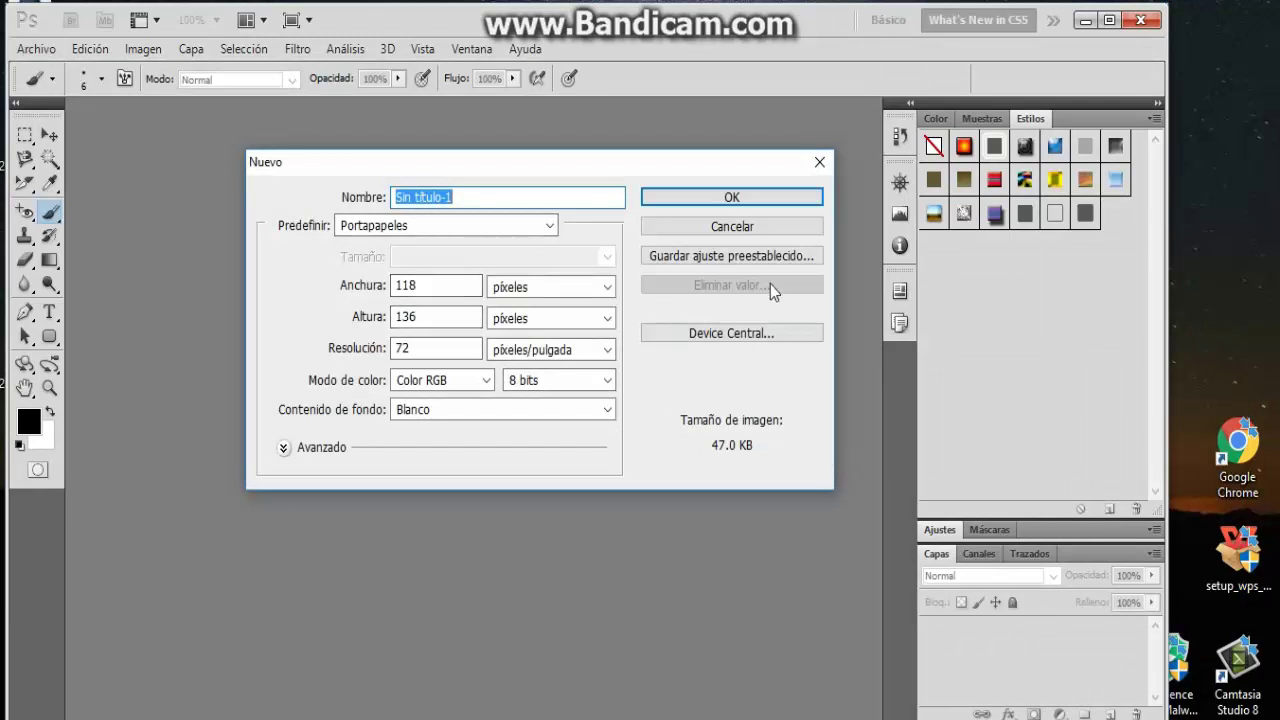
left_click(691, 201)
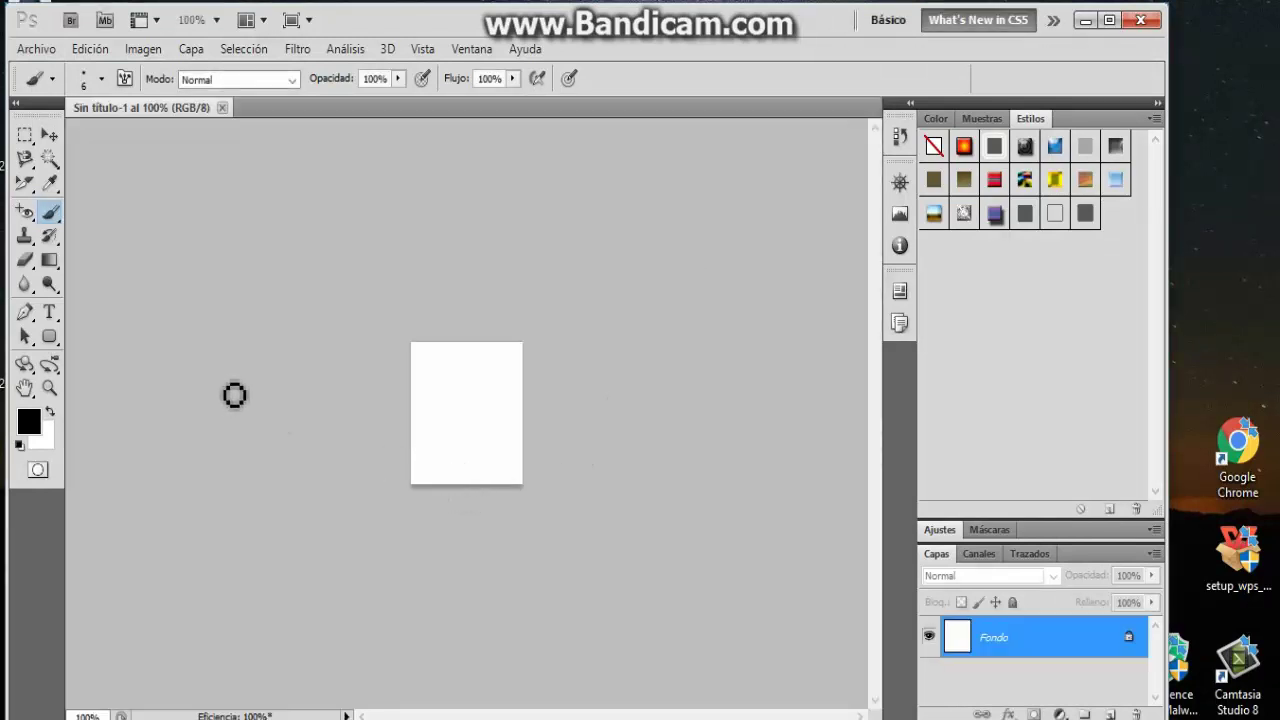
left_click(49, 388)
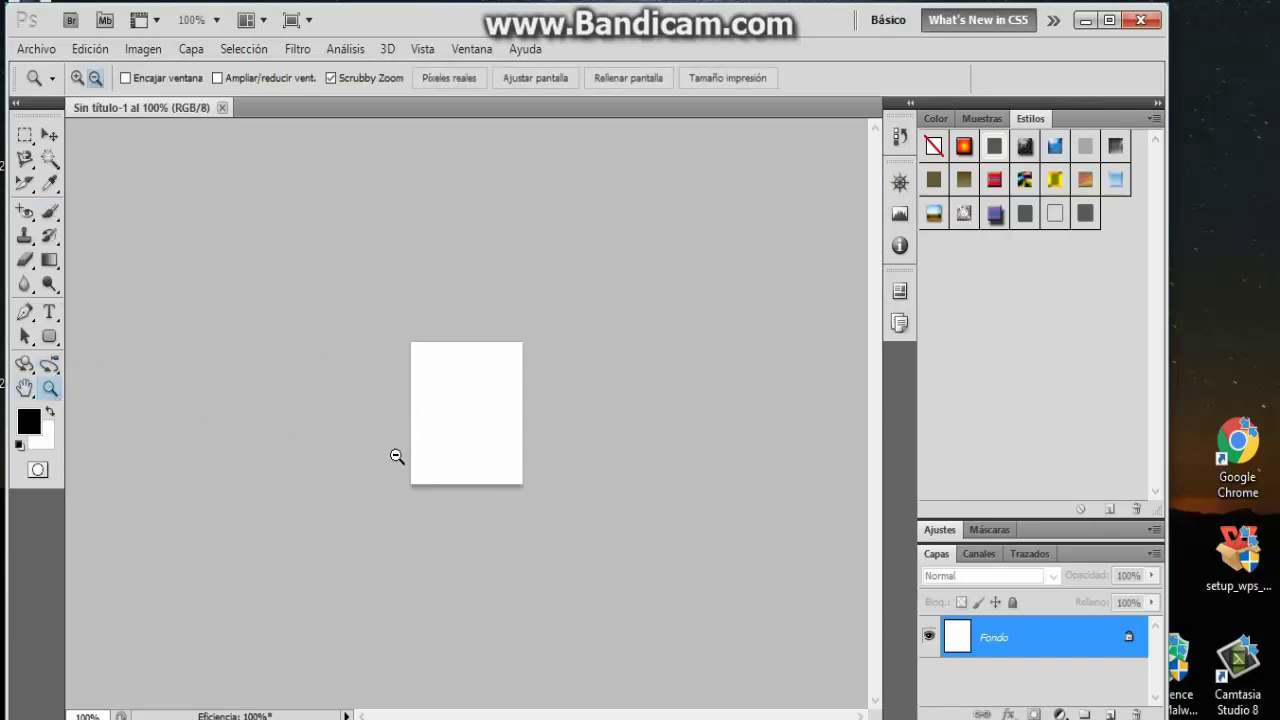
left_click(77, 78)
left_click(434, 425)
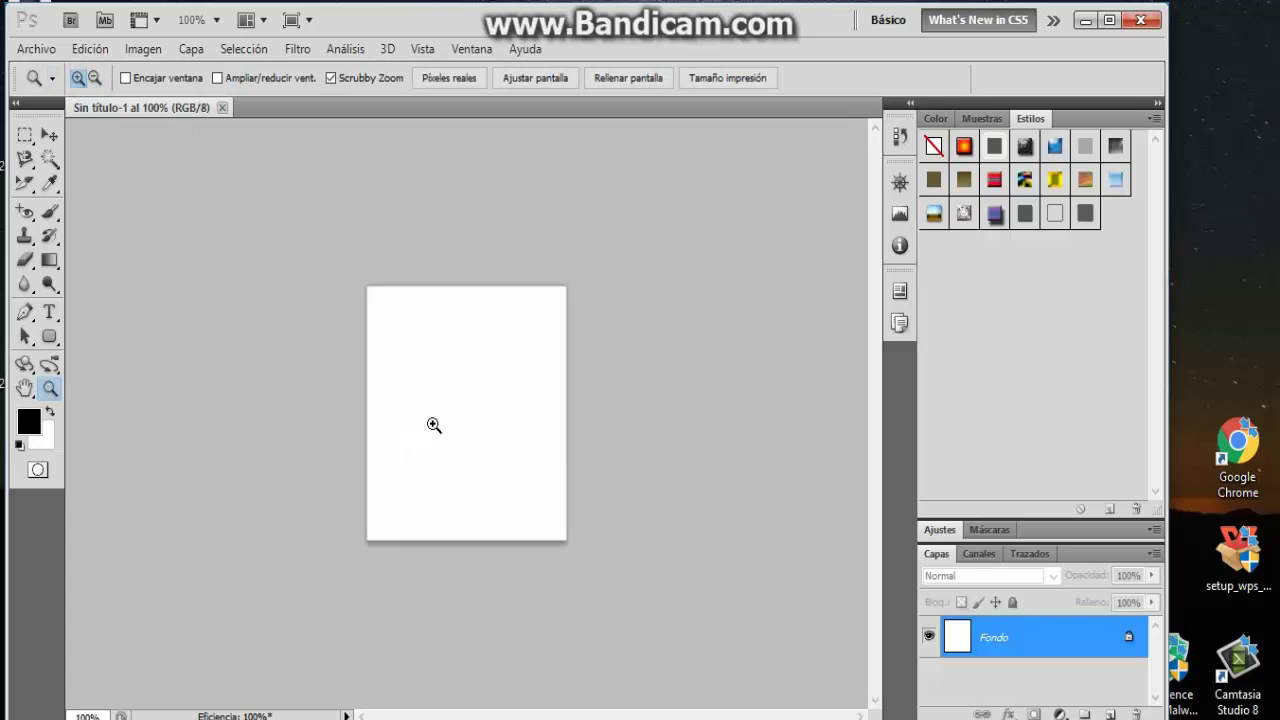
left_click(434, 425)
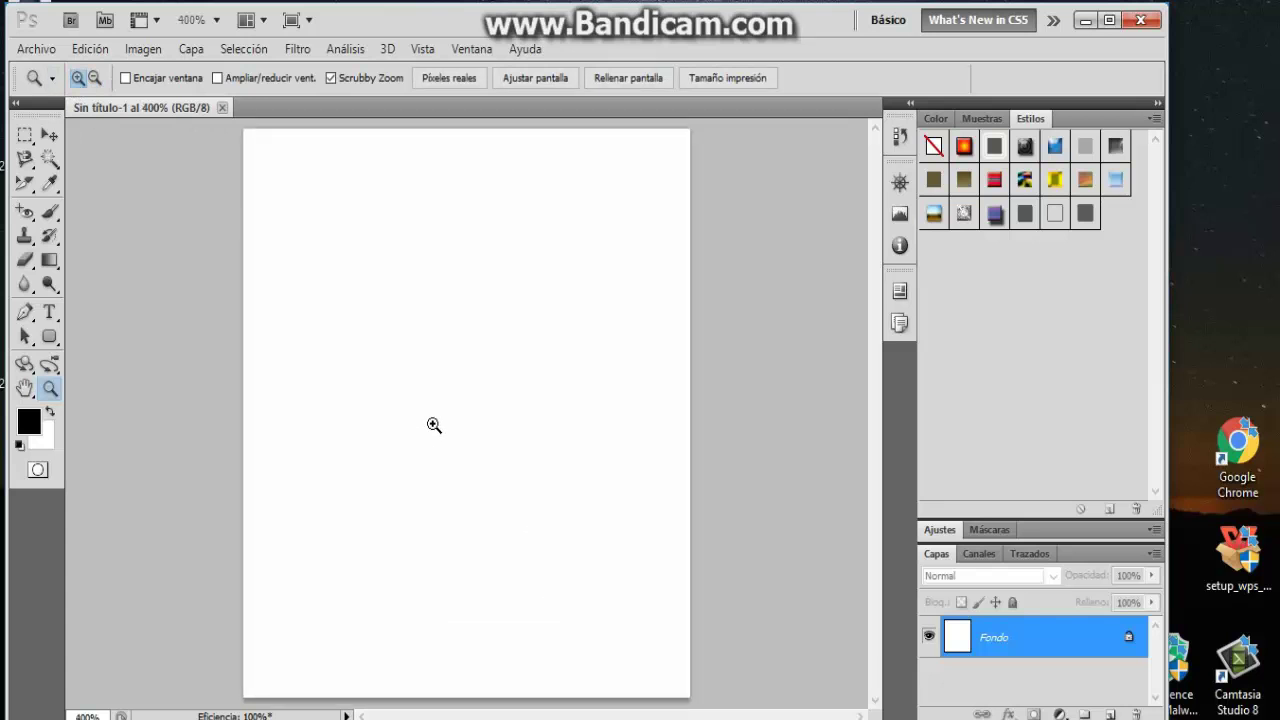
left_click(50, 135)
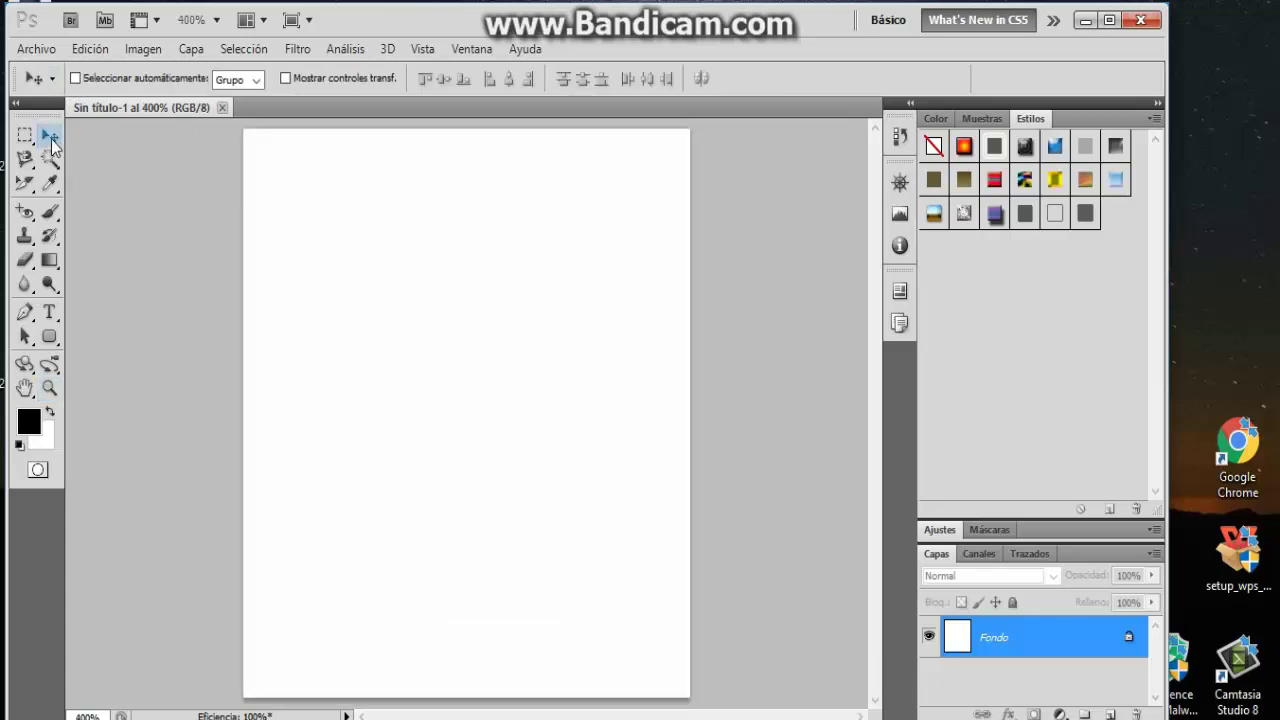
left_click(51, 212)
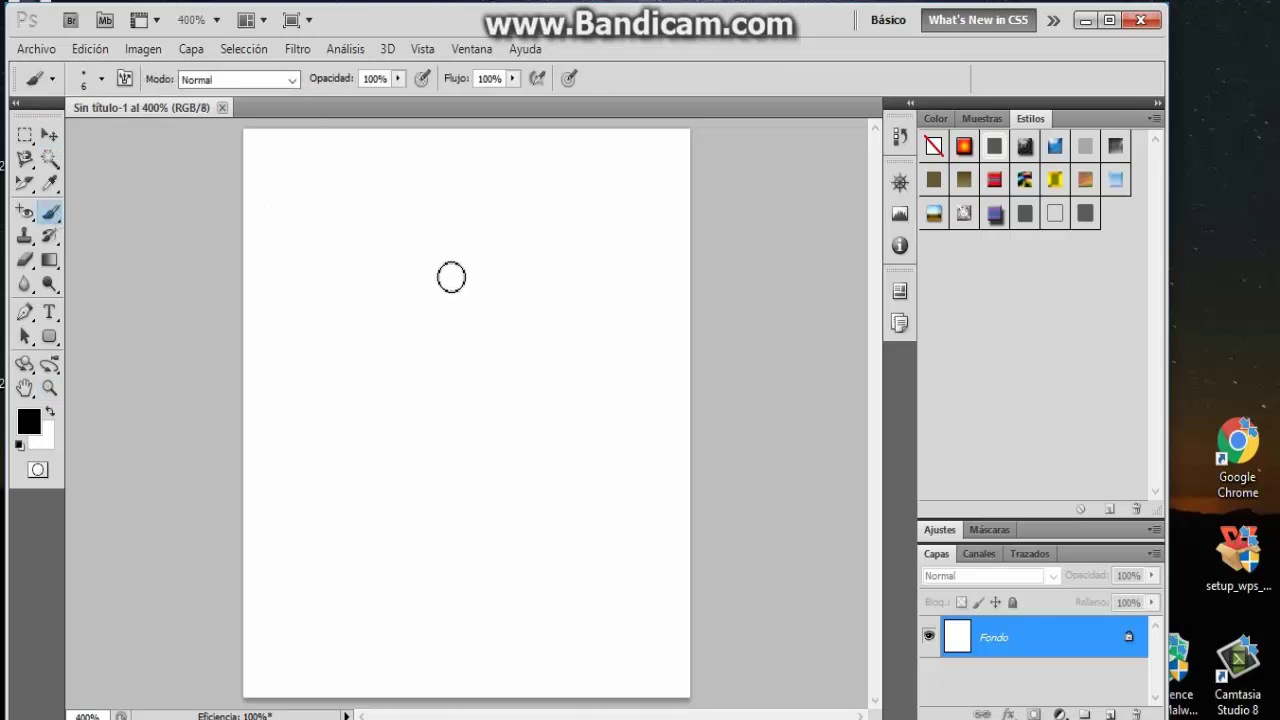
Step: Choose Herramienta Pincel from the brush group and paint a thick black stroke across the top
right_click(51, 213)
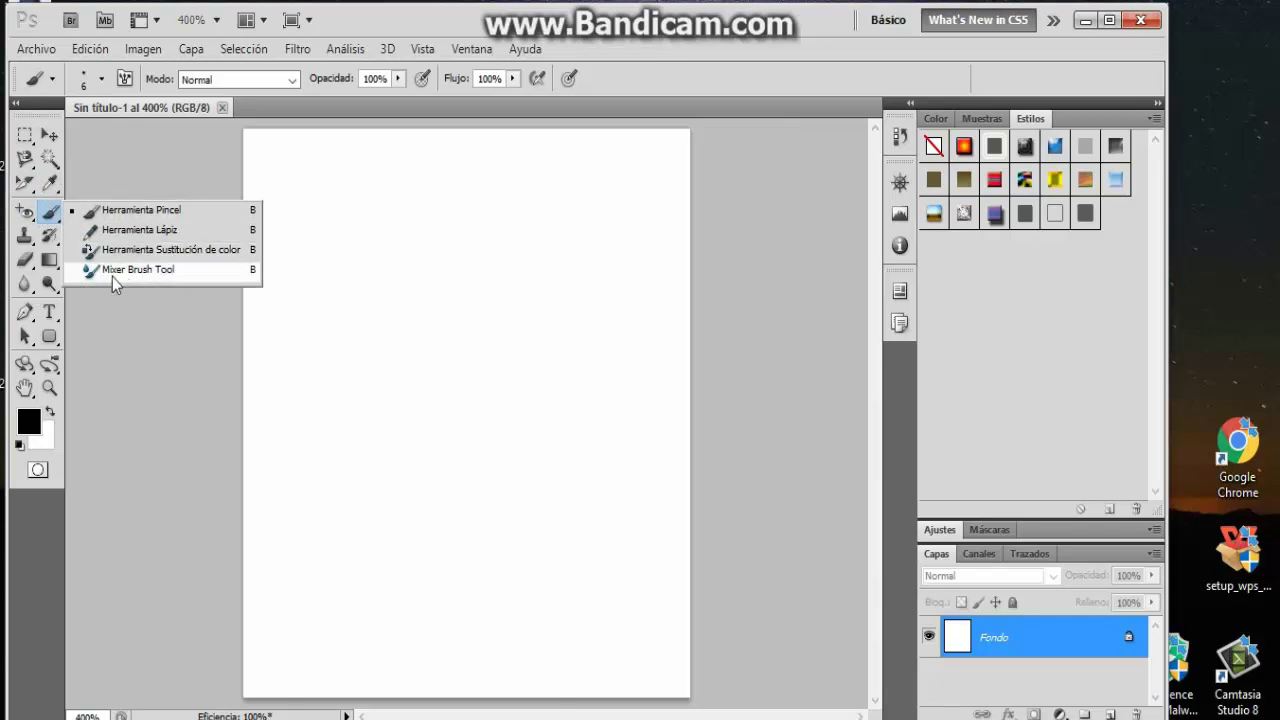
left_click(151, 334)
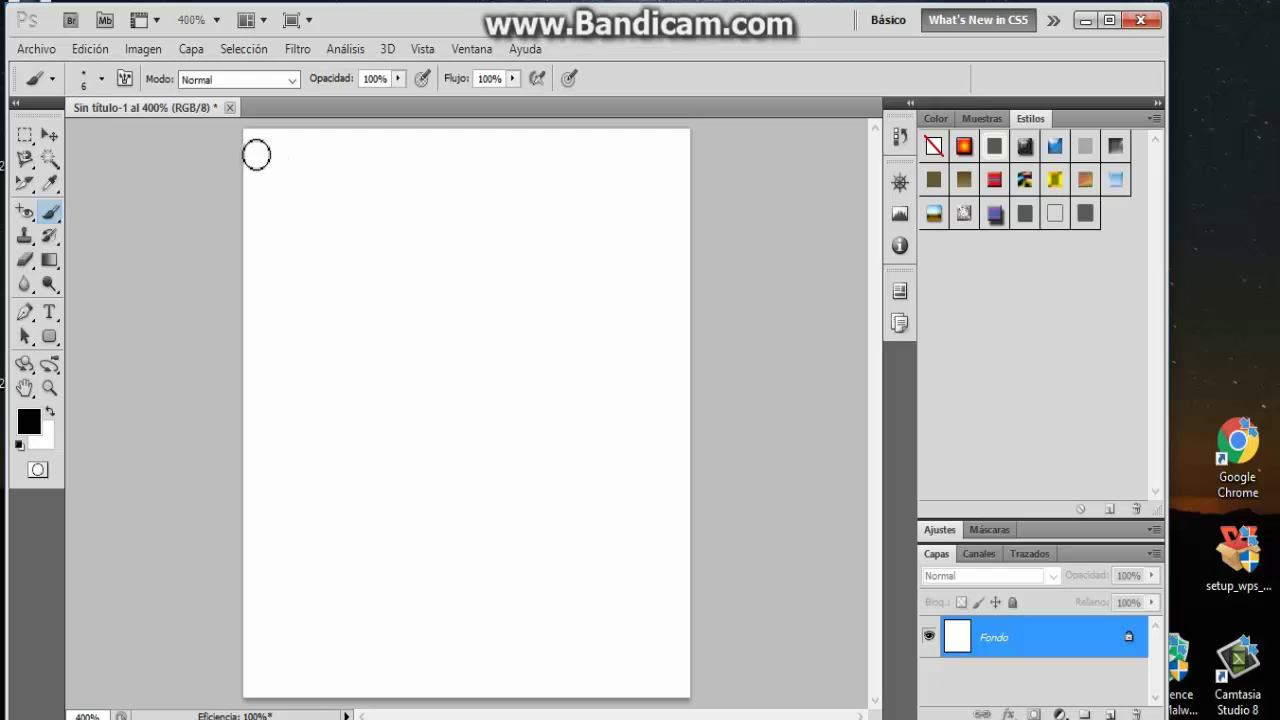
left_click_drag(263, 155, 638, 175)
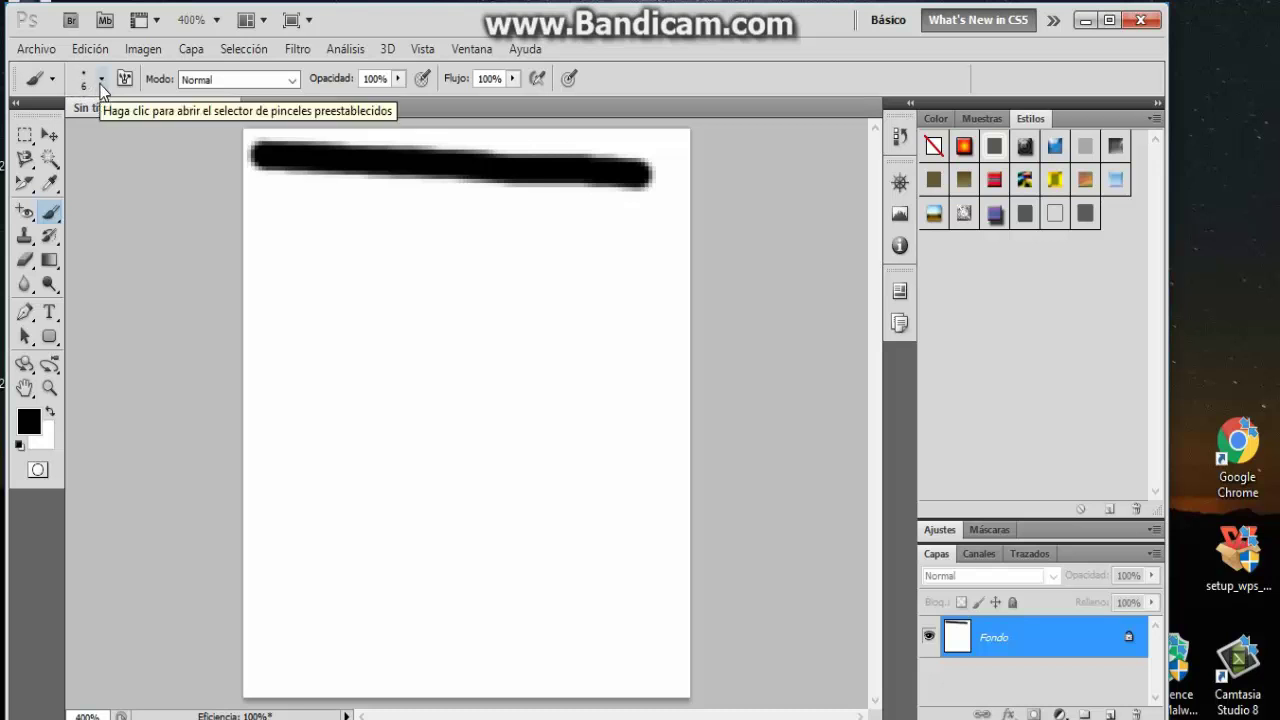
Step: Lower the brush hardness and paint a softer second stroke below the first
left_click(101, 80)
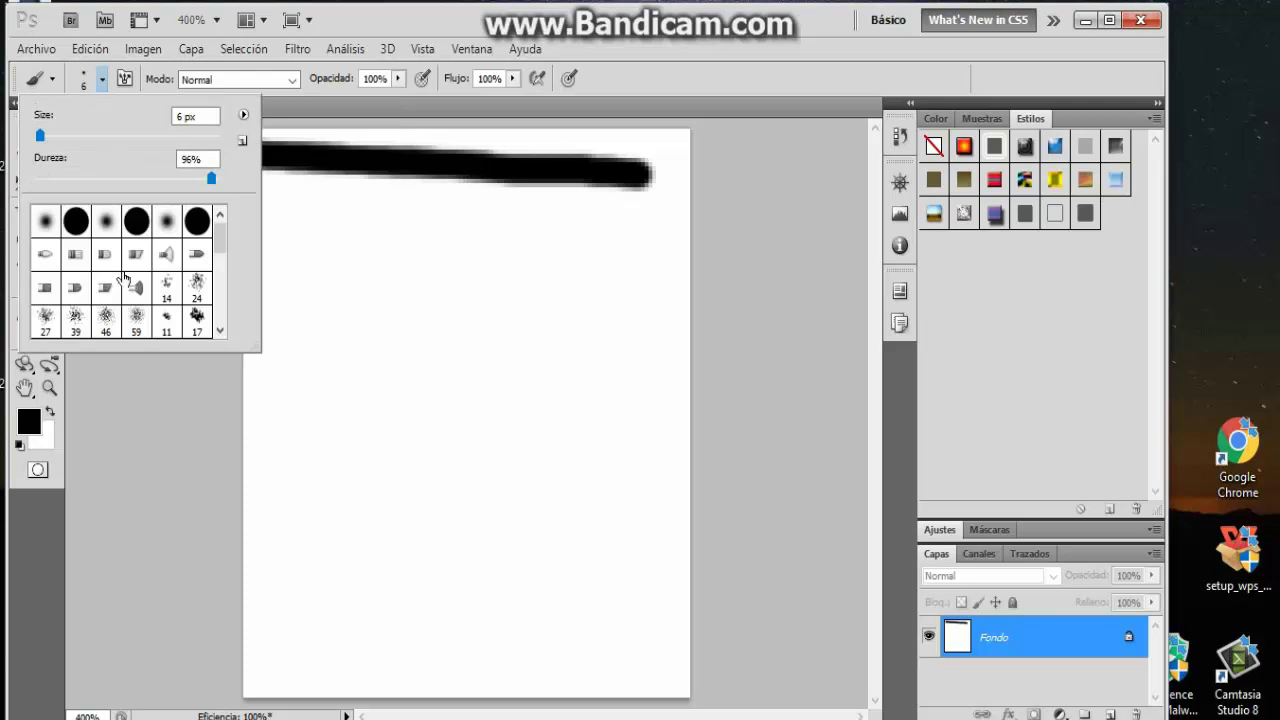
scroll(205, 268, "down", 3)
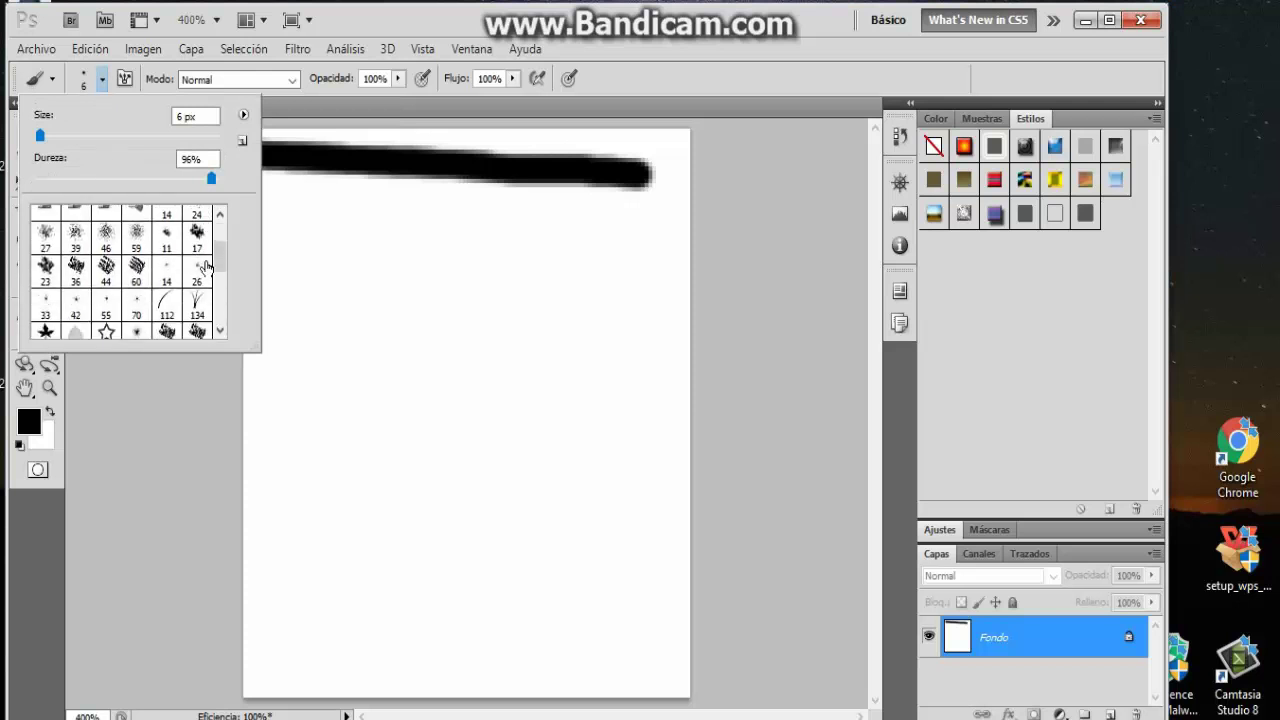
scroll(208, 265, "down", 4)
scroll(208, 265, "up", 3)
scroll(205, 268, "up", 3)
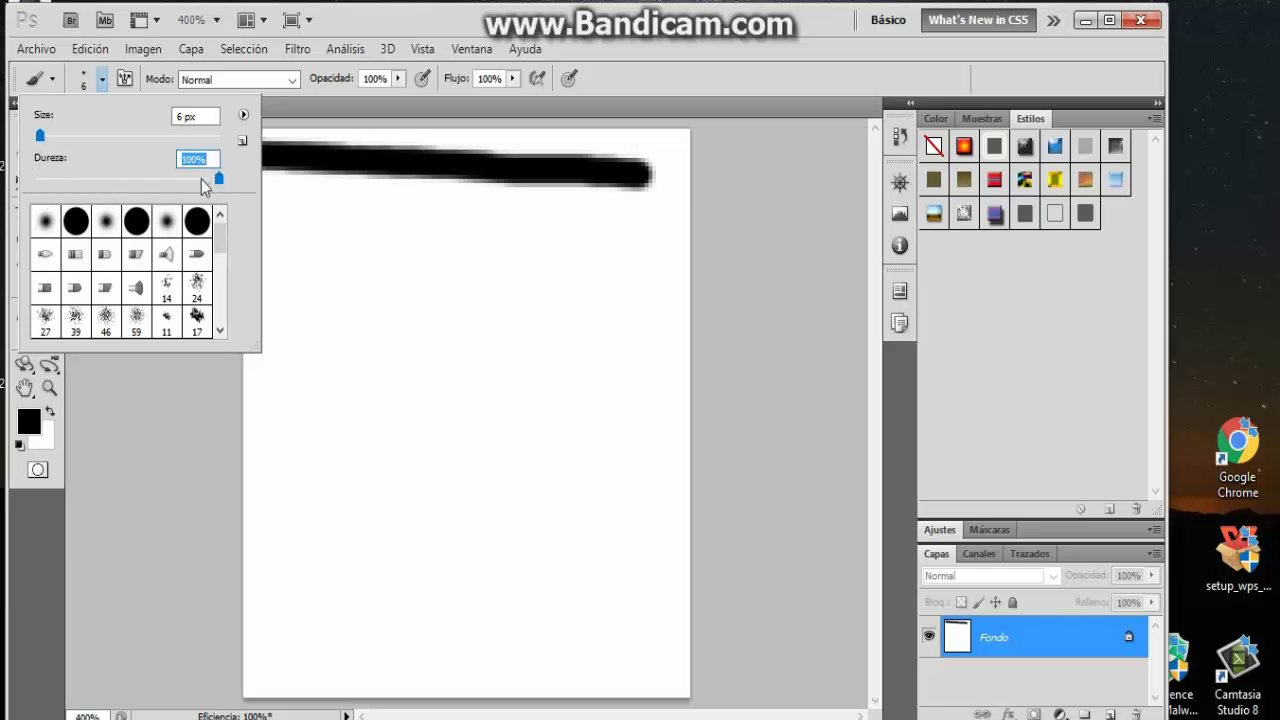
left_click_drag(211, 185, 30, 202)
left_click_drag(290, 222, 598, 249)
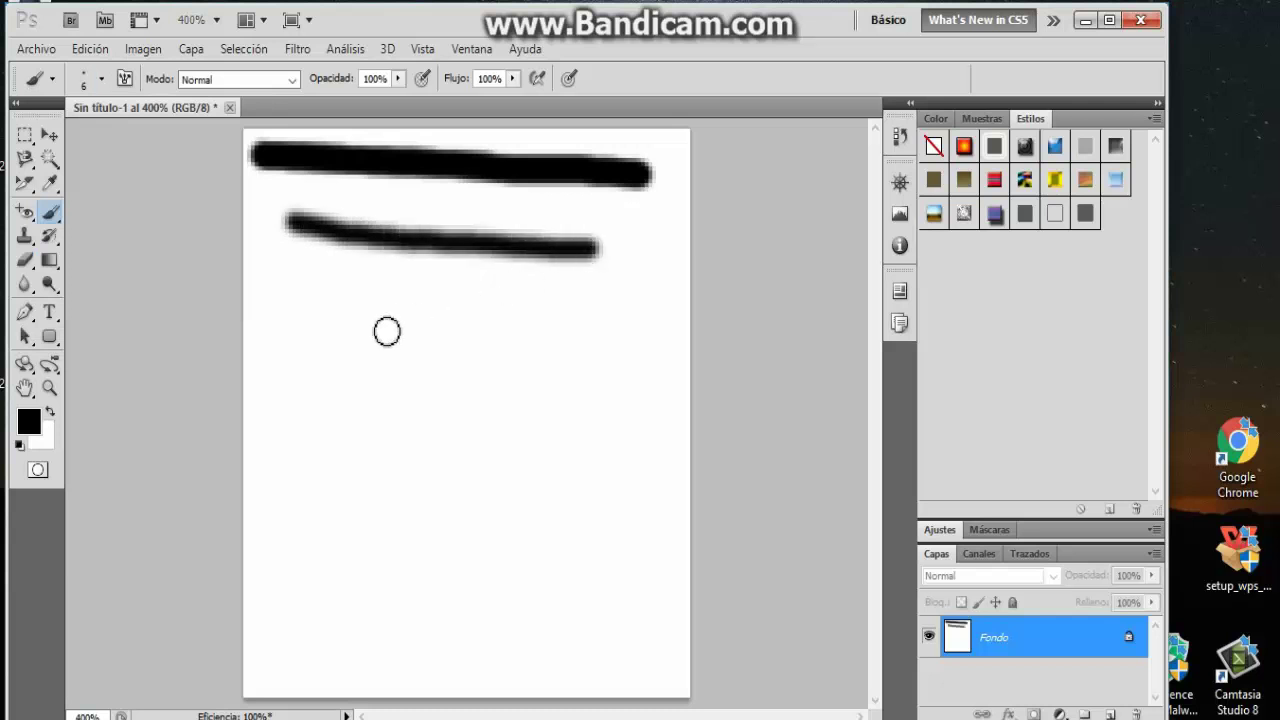
Step: Paint a third stroke with a soft round preset and a fourth with a hard round preset
left_click(102, 82)
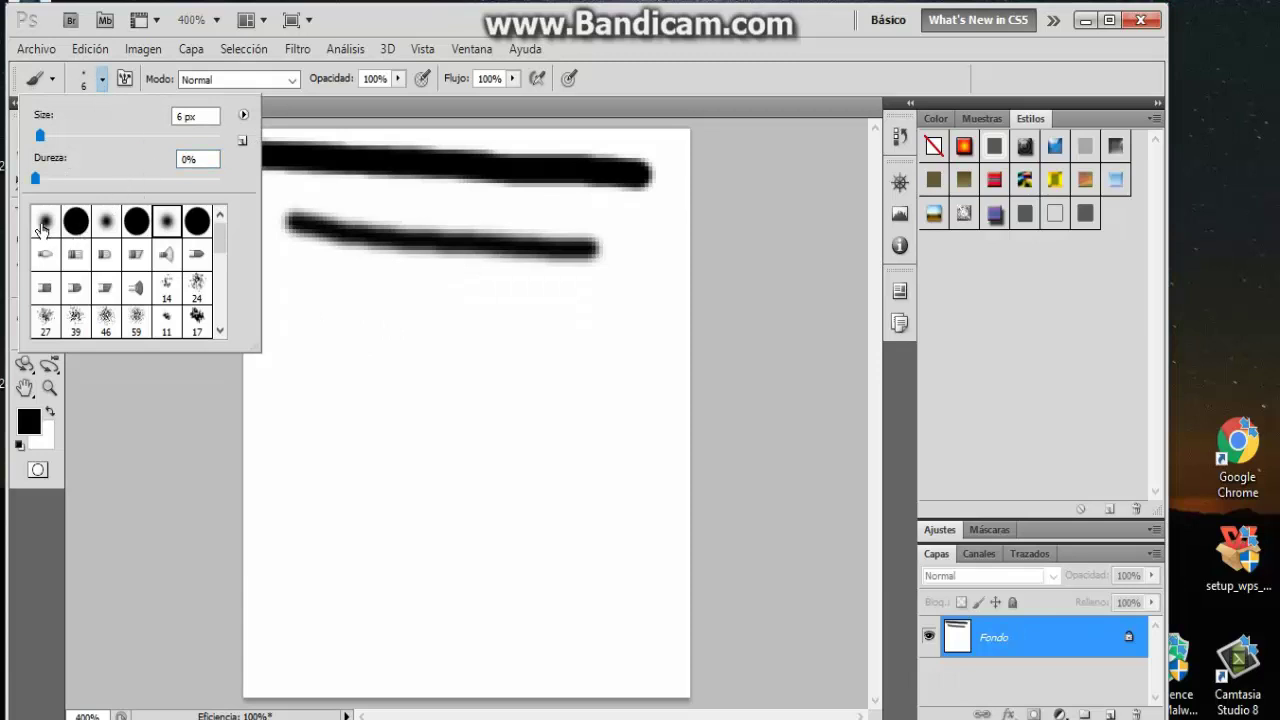
left_click(45, 222)
left_click_drag(316, 299, 612, 326)
left_click(102, 80)
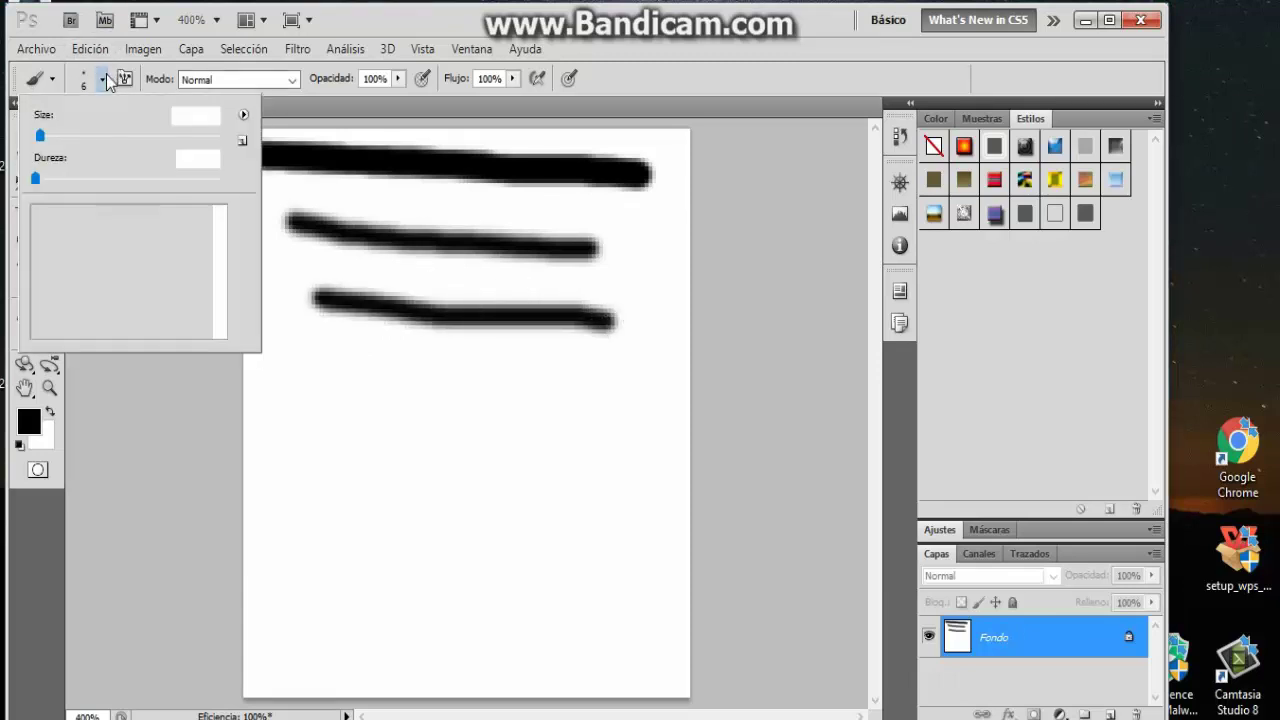
left_click(75, 222)
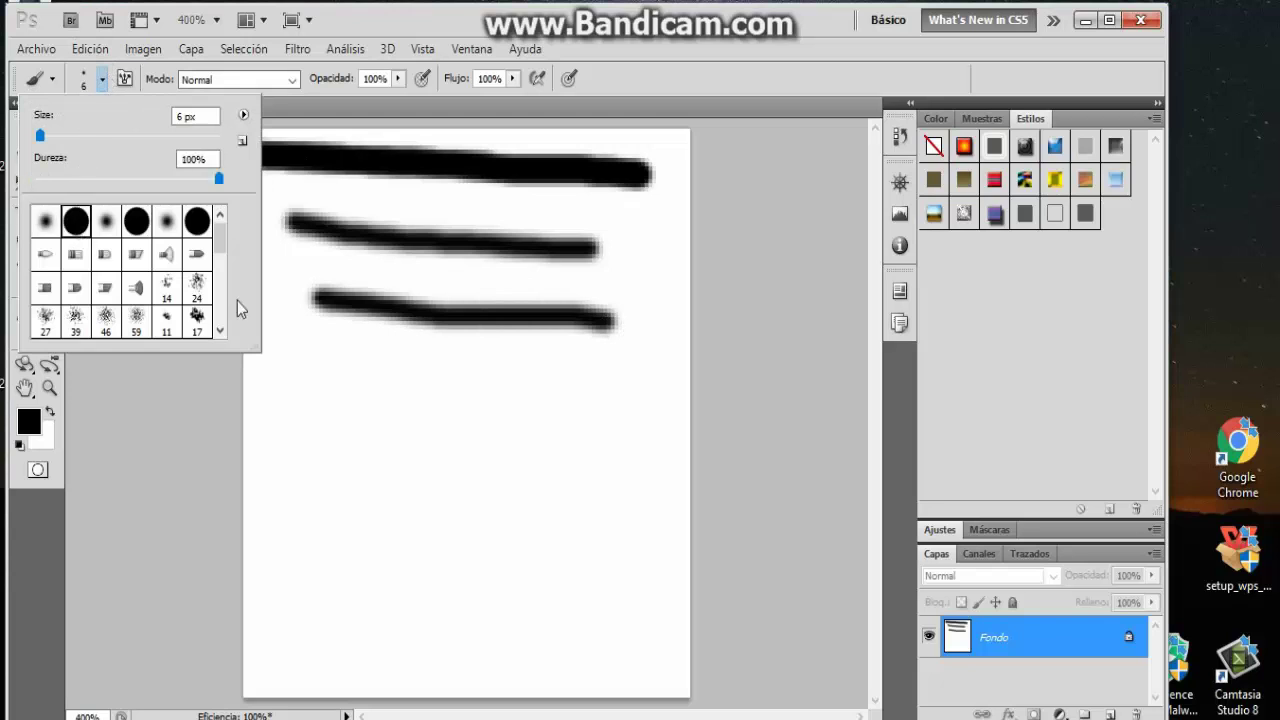
left_click_drag(310, 360, 614, 397)
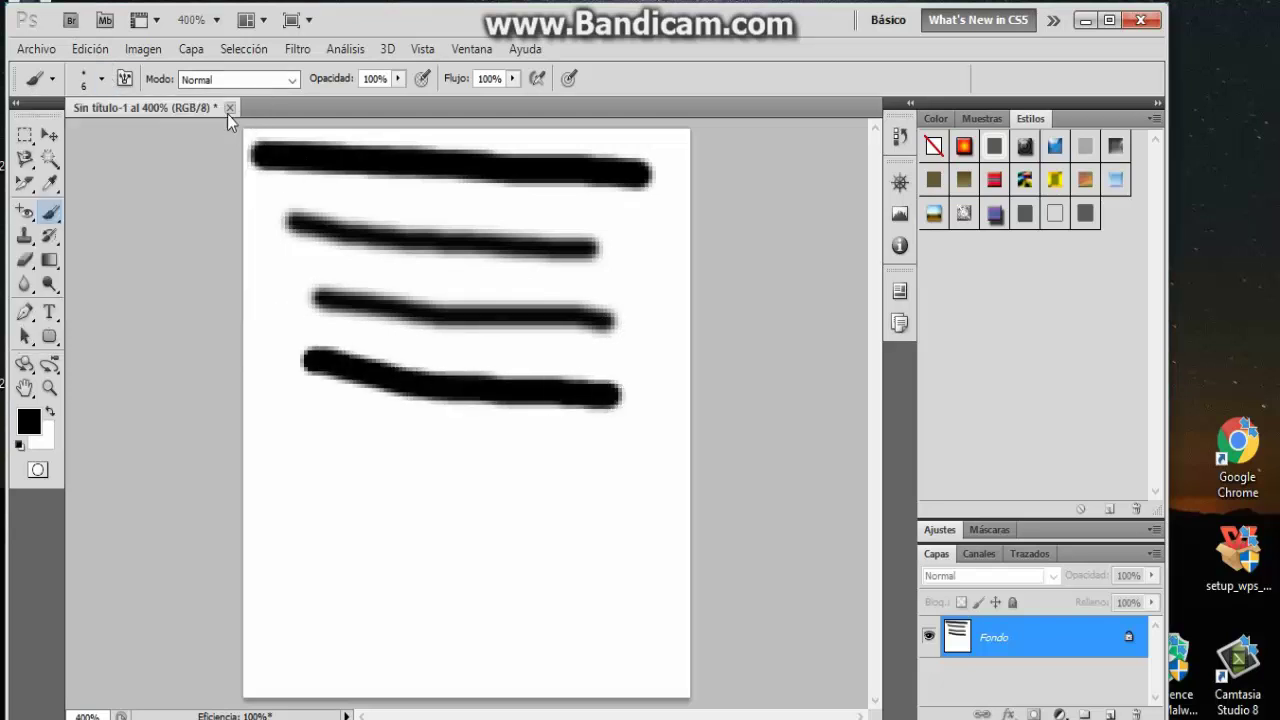
left_click(102, 80)
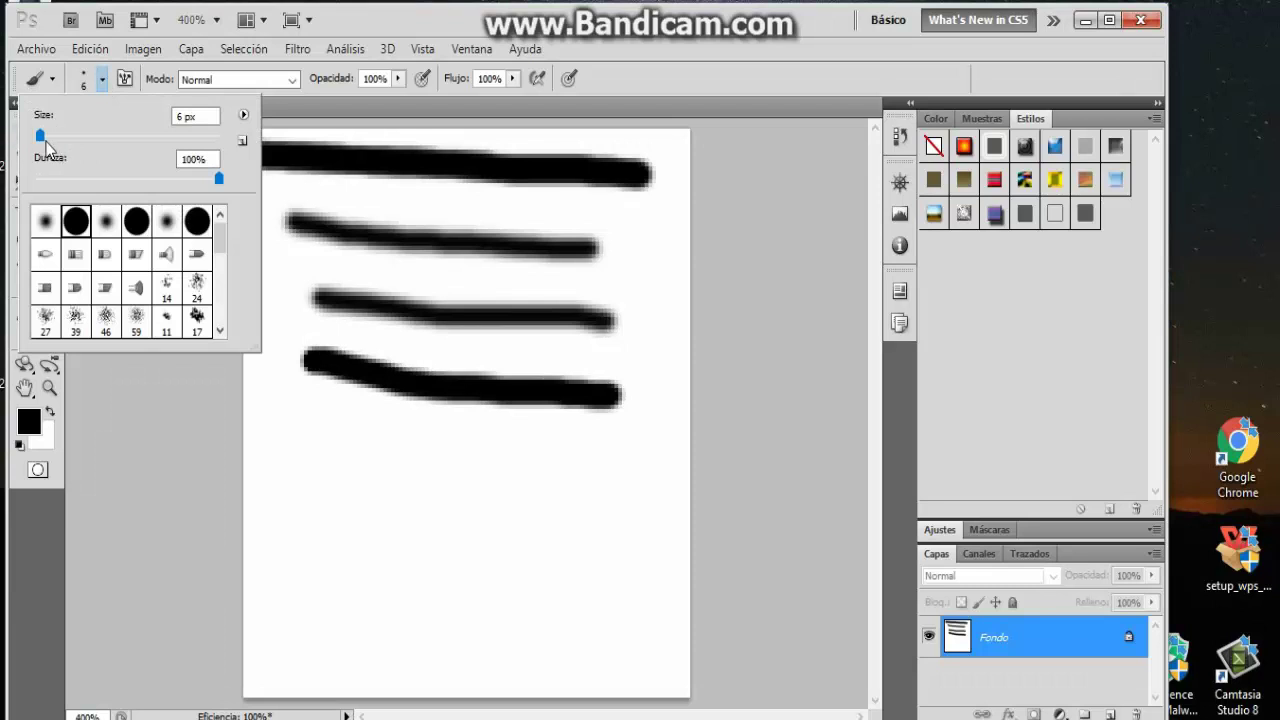
Step: Set the brush to 2500 px with 0% hardness and stamp black over the whole page
left_click_drag(42, 138, 228, 188)
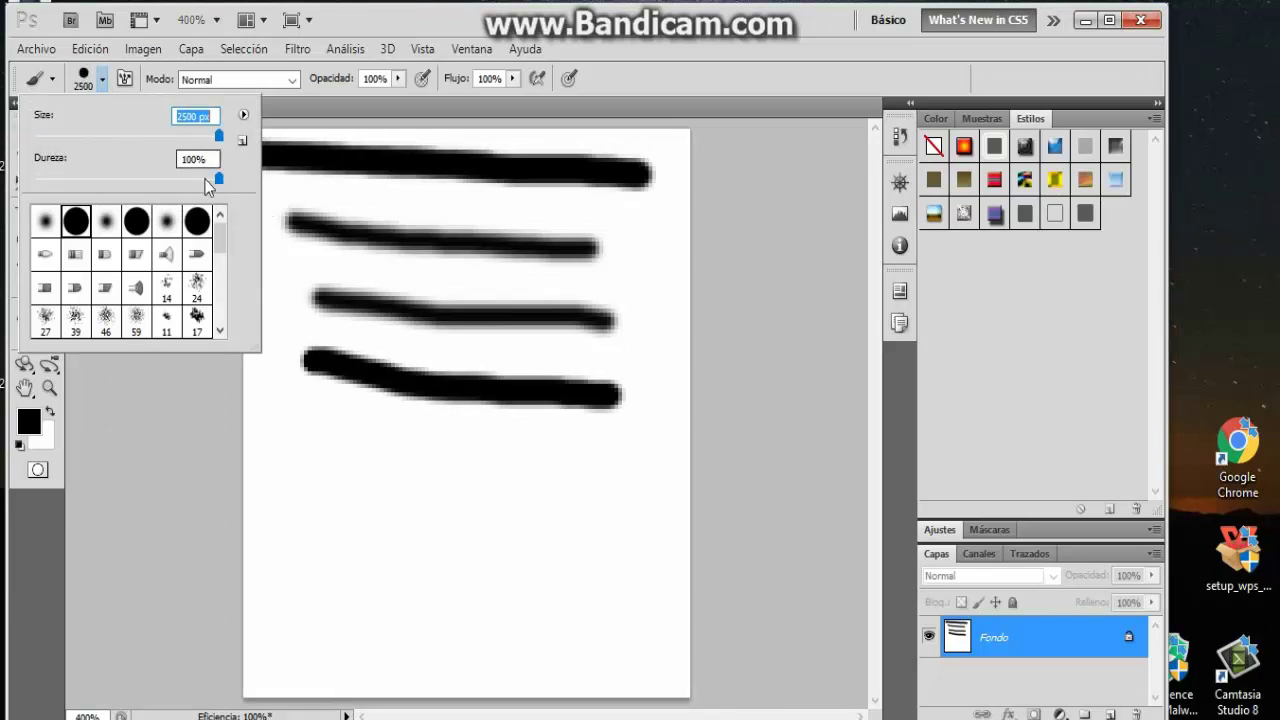
left_click_drag(219, 178, 35, 178)
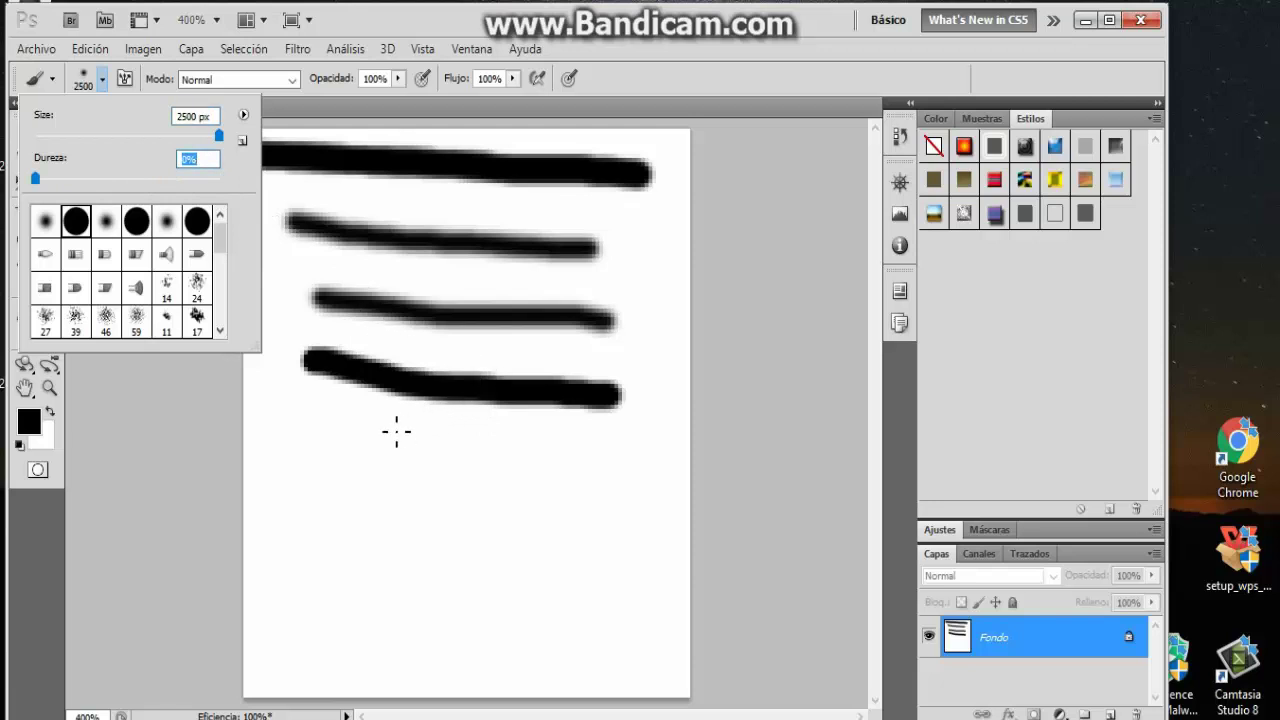
key("Return")
left_click(400, 300)
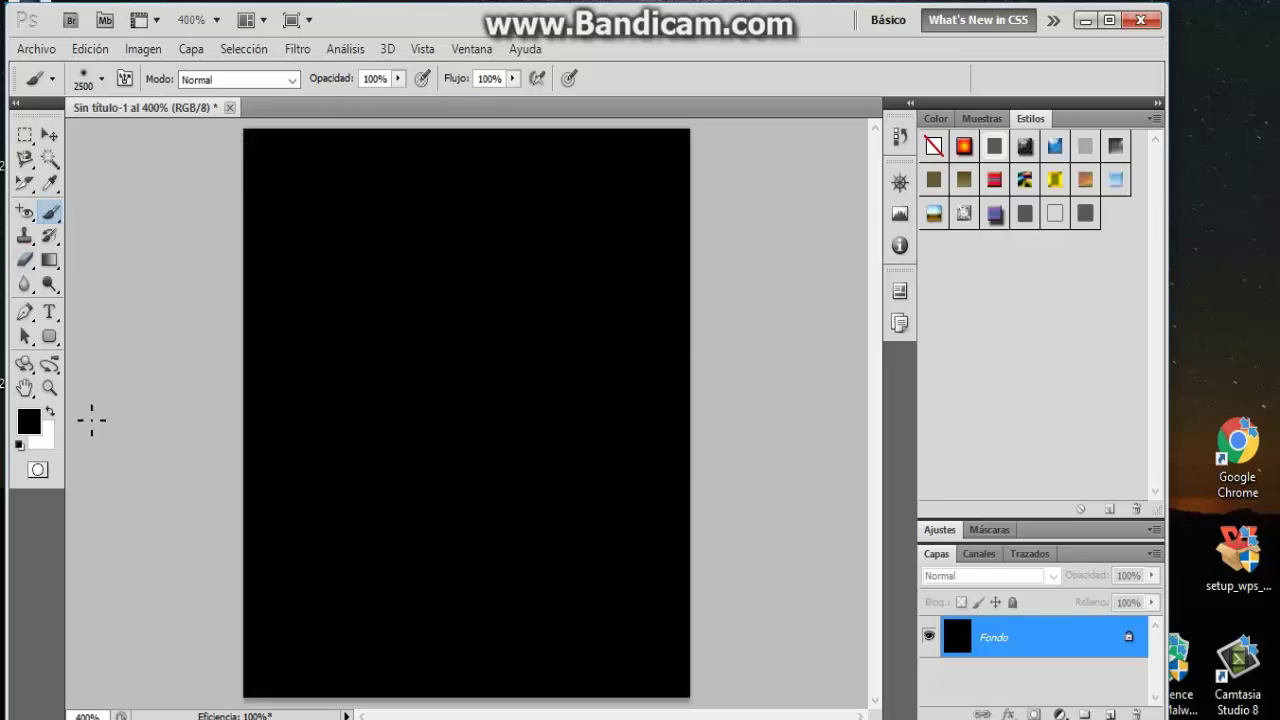
Step: Set the foreground colour to near-white f1eeee and repaint the entire page with it
left_click(28, 432)
left_click(506, 228)
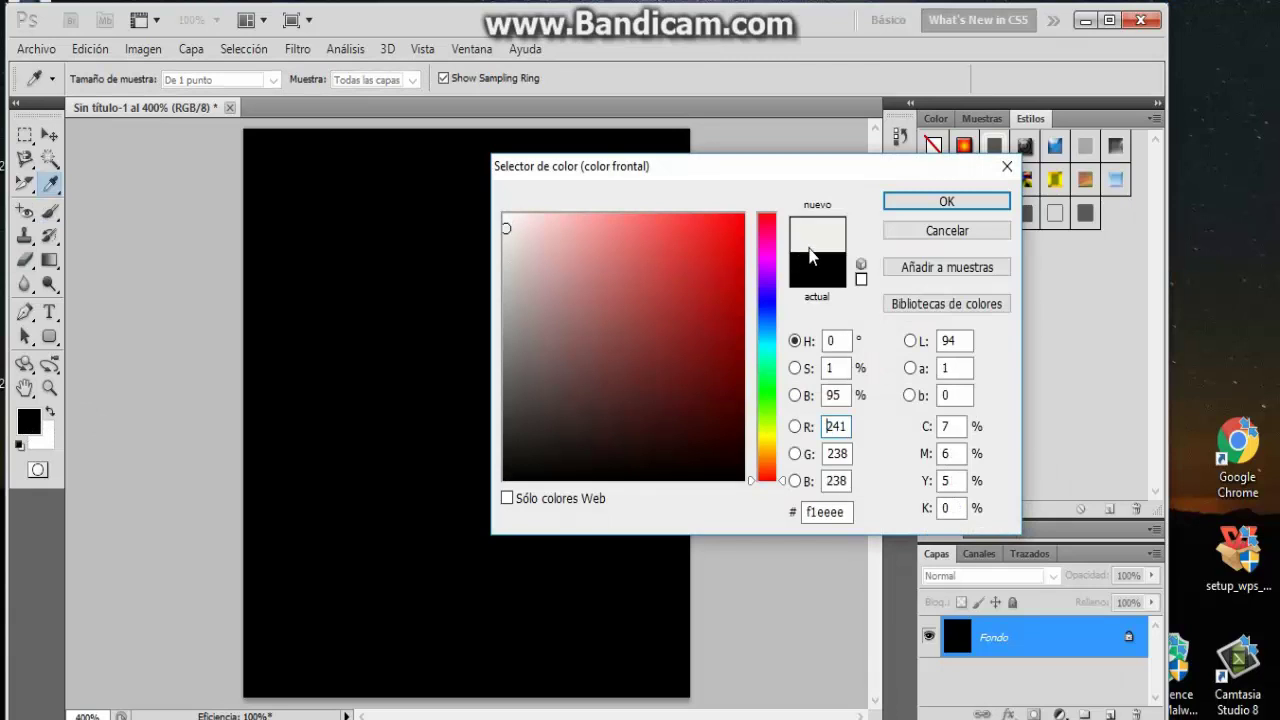
left_click(946, 201)
key("b")
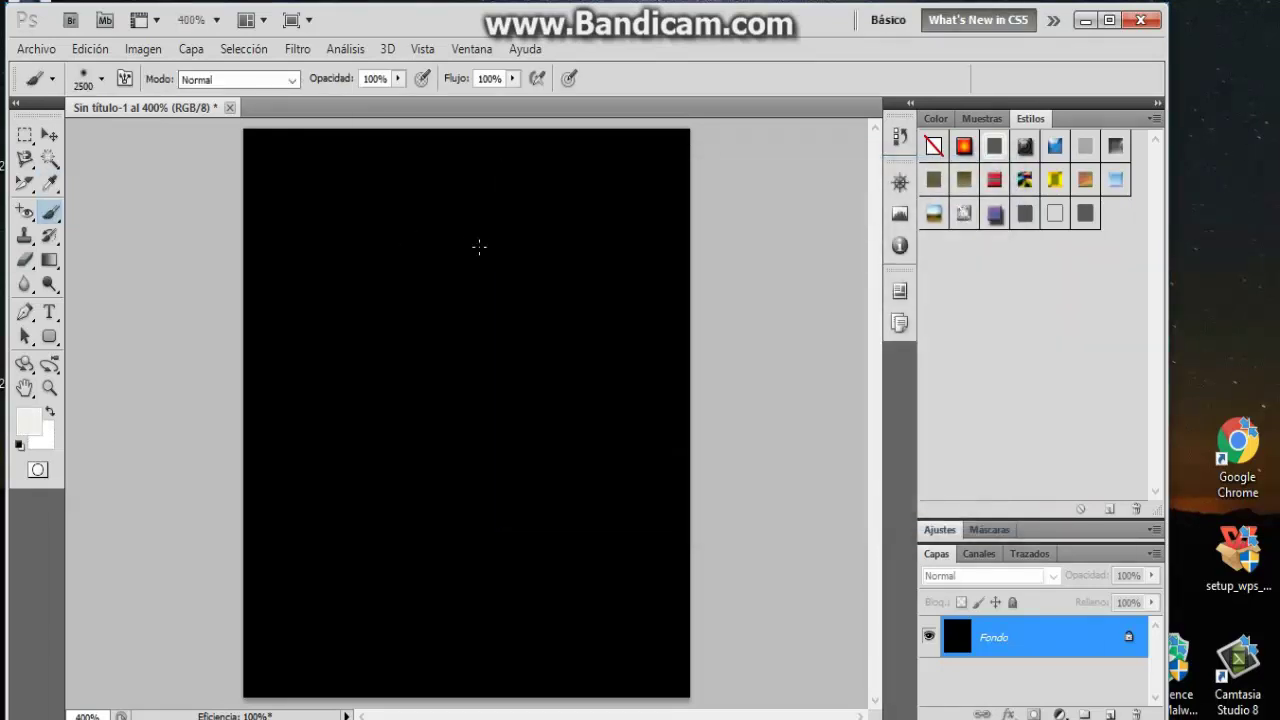
left_click(481, 249)
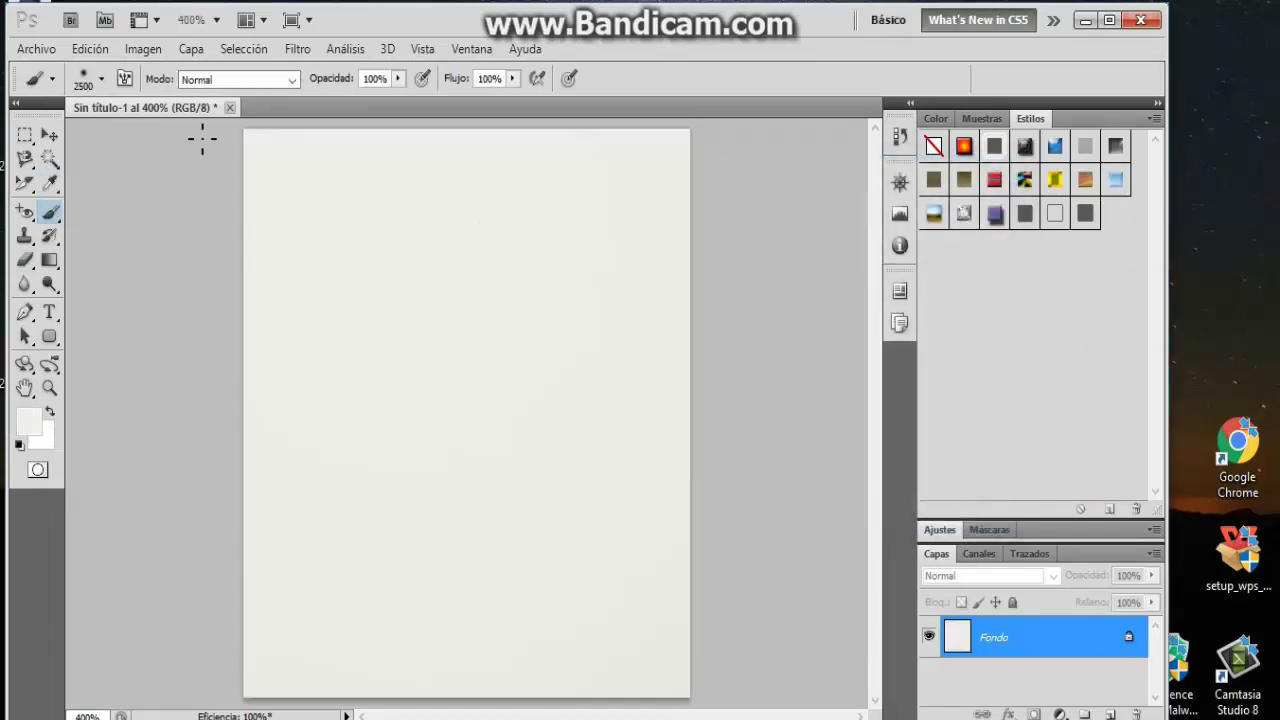
Step: Pick the starburst brush shape at 42 px from the preset picker
left_click(101, 79)
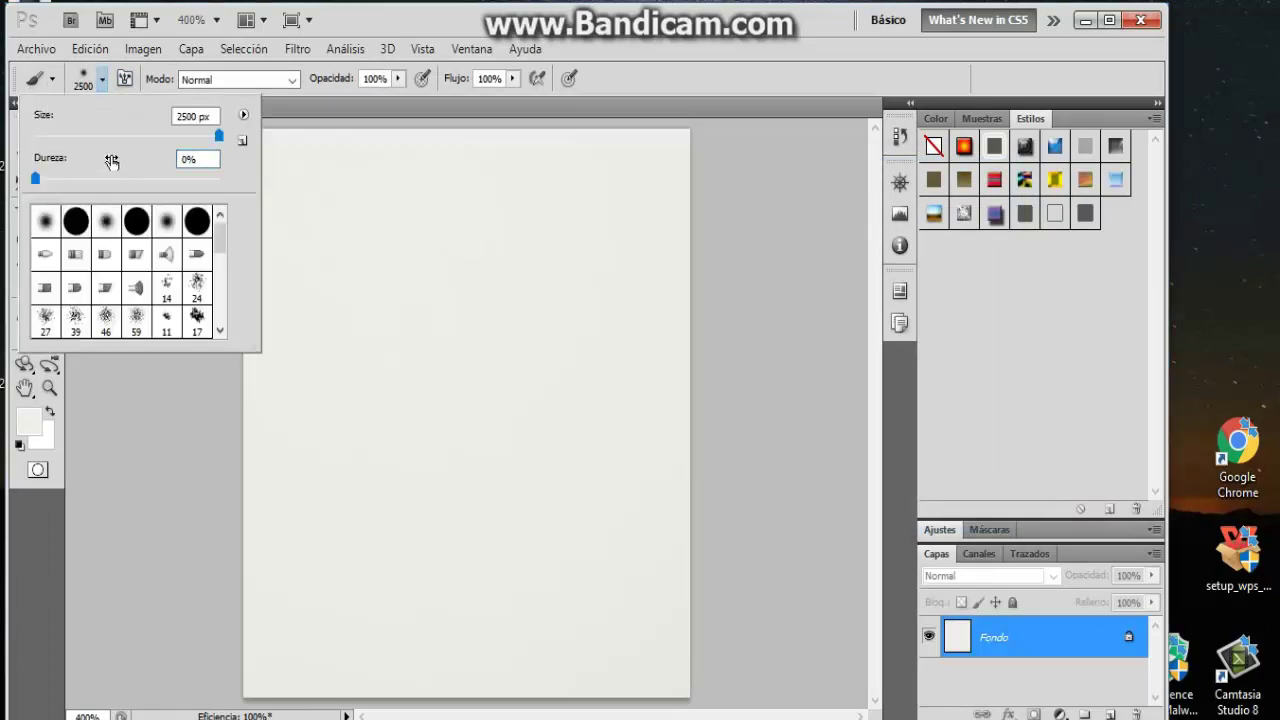
left_click(72, 135)
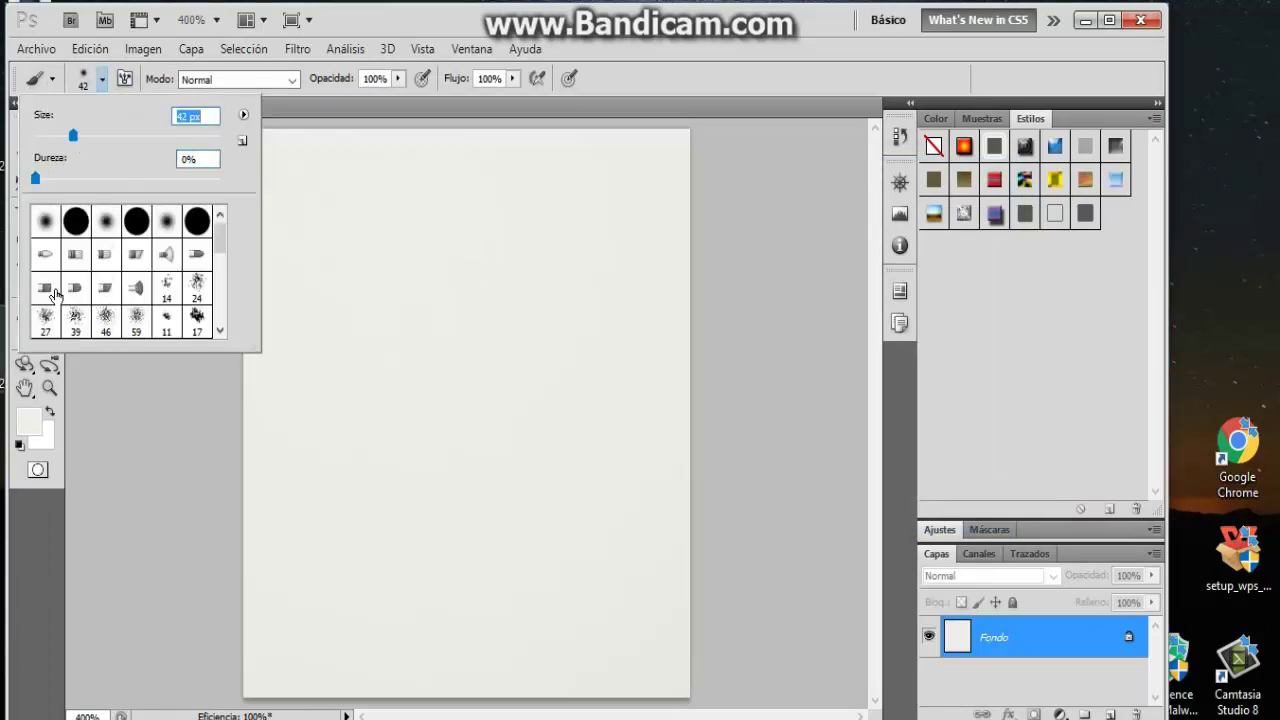
left_click(45, 258)
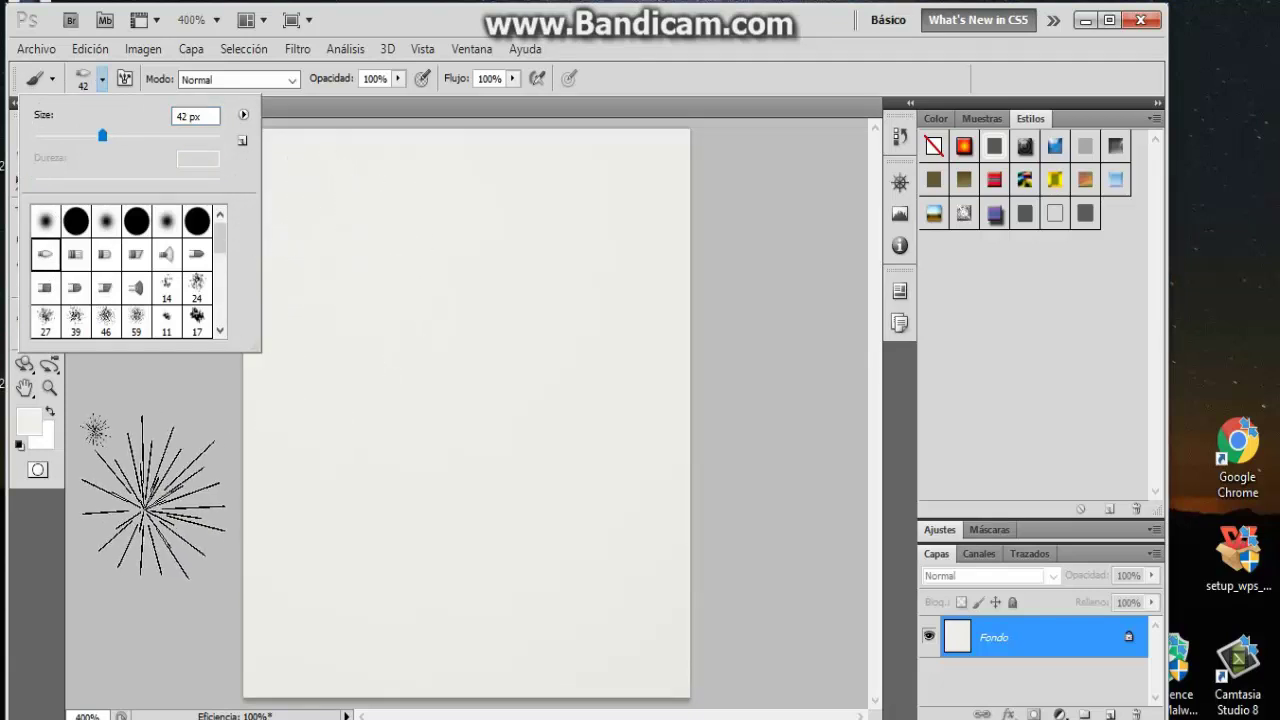
left_click(145, 480)
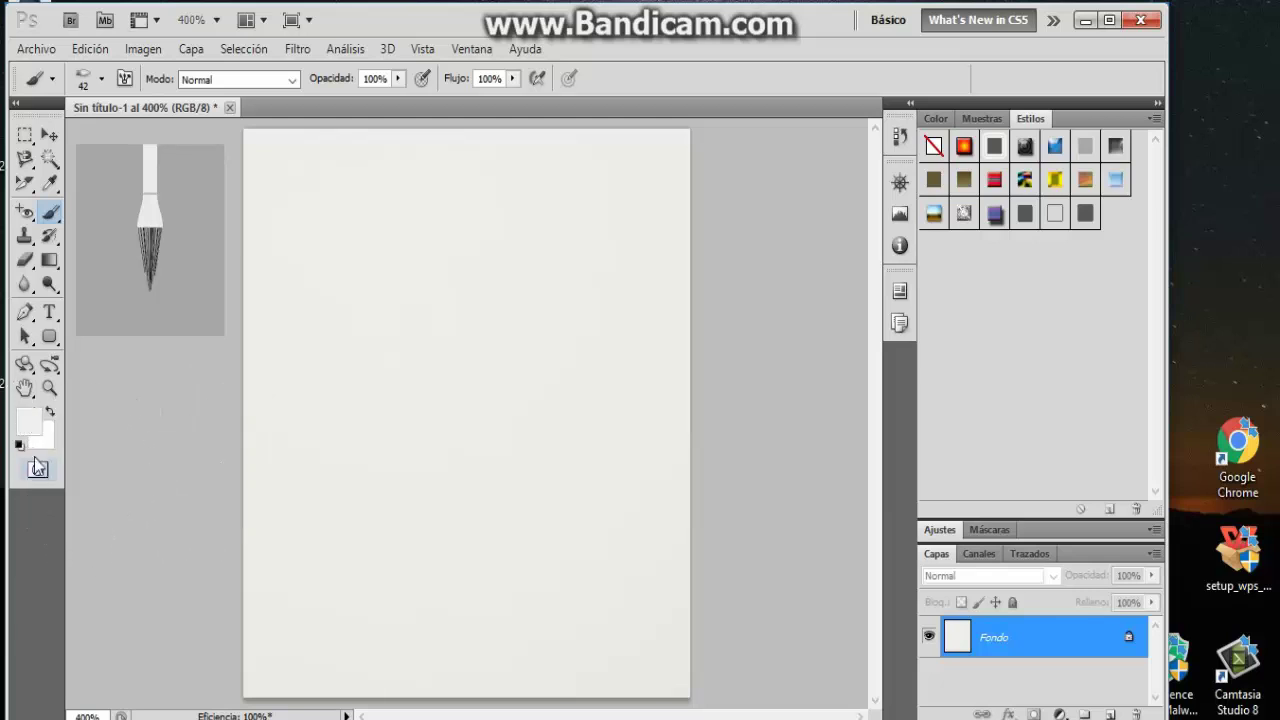
Step: Set the foreground colour to red d53636 and paint three red strokes down the canvas
left_click(28, 420)
left_click(682, 258)
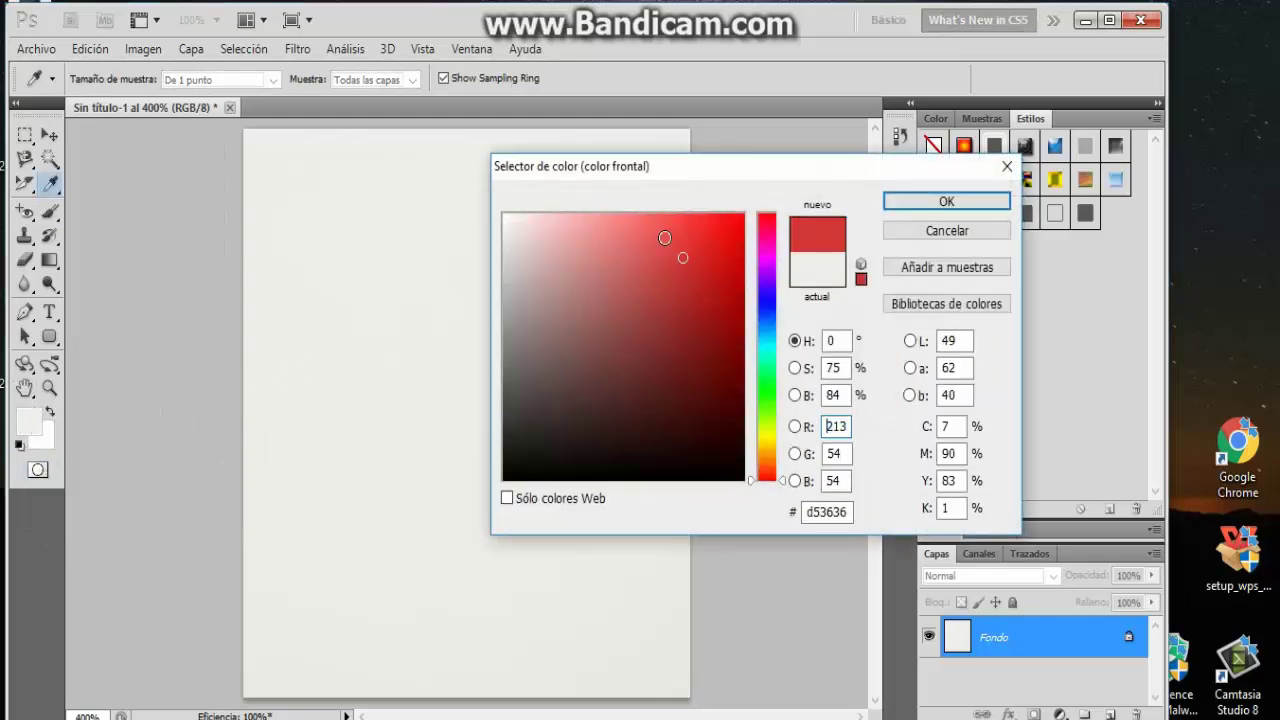
left_click(946, 201)
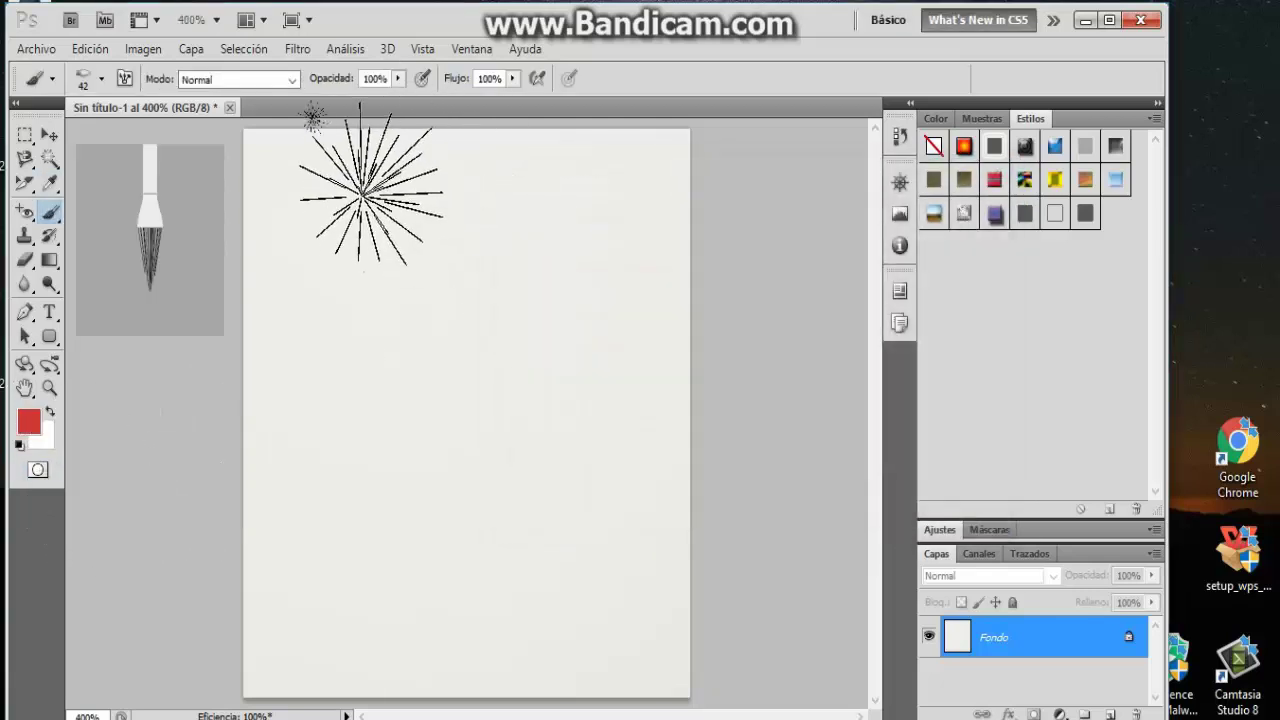
left_click_drag(335, 200, 615, 225)
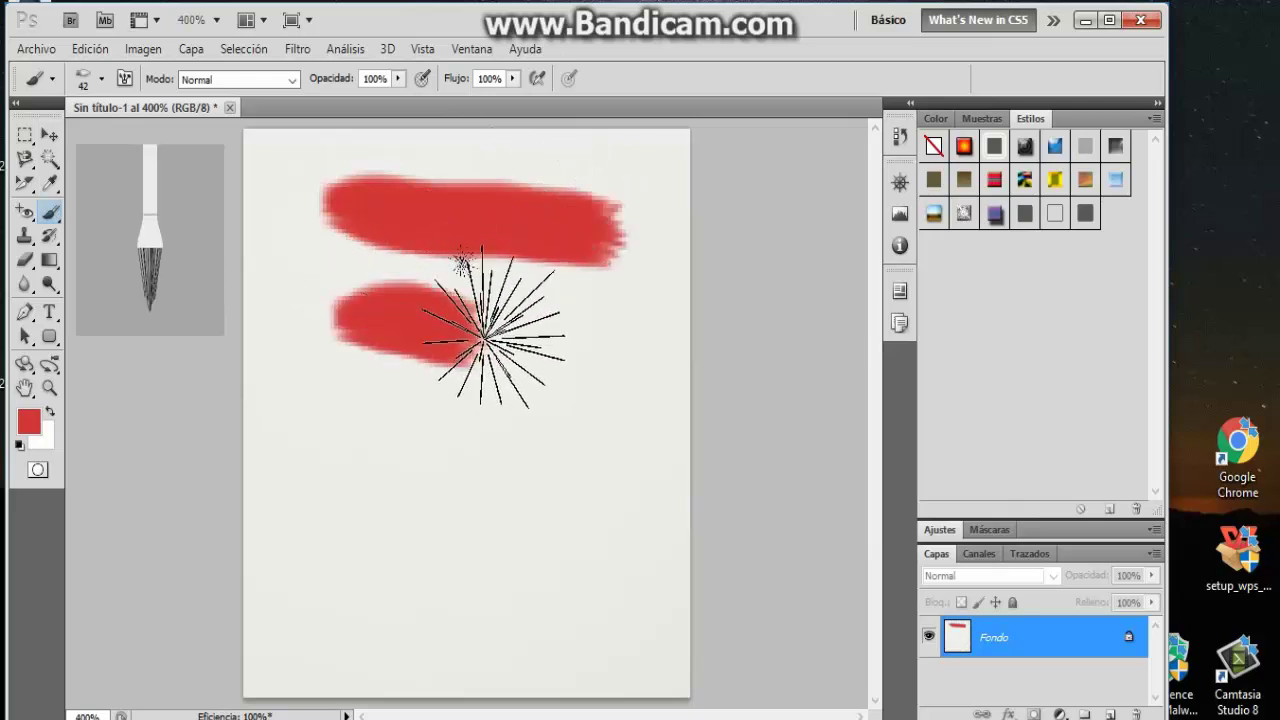
left_click_drag(345, 315, 505, 360)
mouse_move(325, 400)
left_mouse_down()
mouse_move(557, 400)
mouse_move(582, 415)
left_mouse_up()
mouse_move(150, 240)
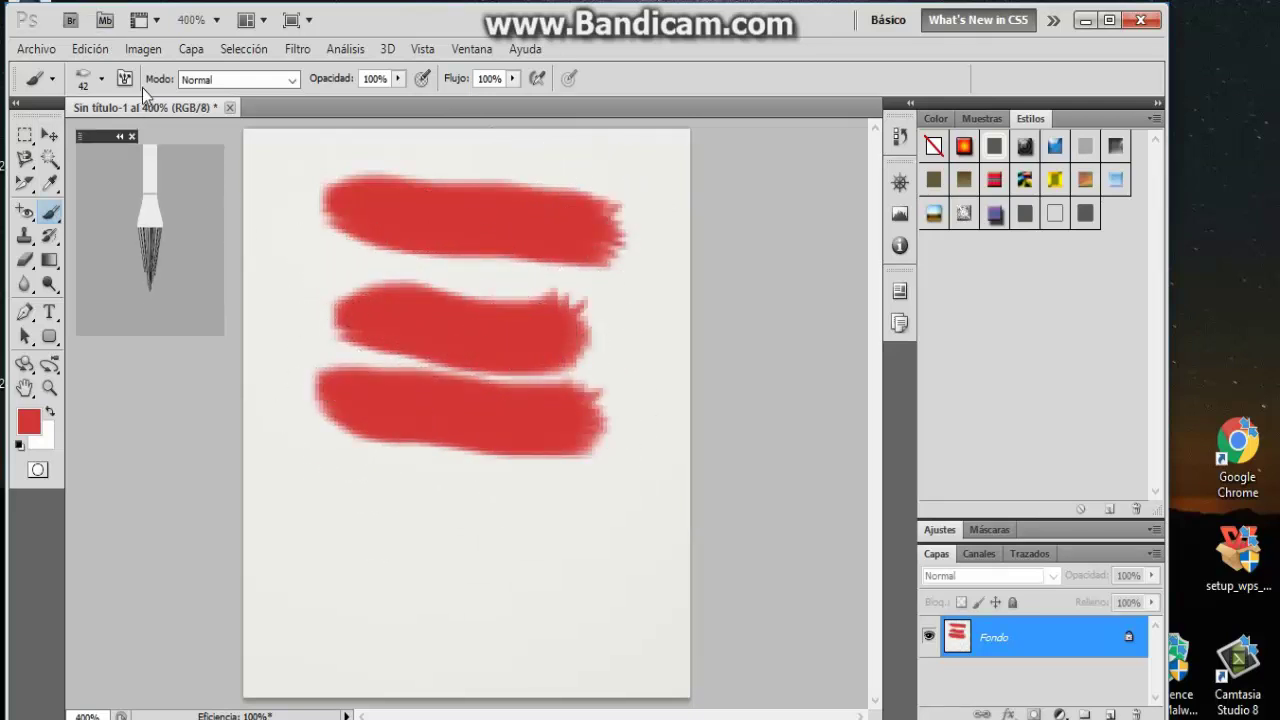
Step: Switch to other bristle tips at 17 px and paint streaky red strokes across the lower canvas
left_click(101, 79)
left_click(76, 256)
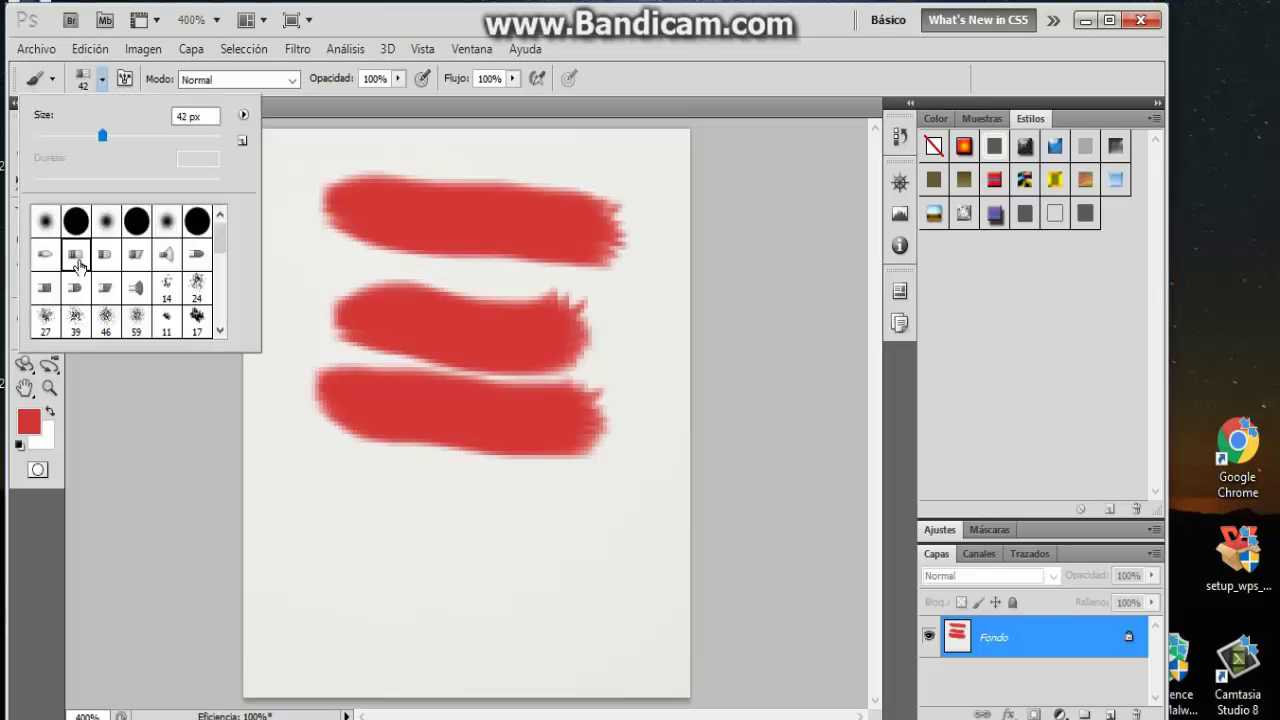
left_click(60, 135)
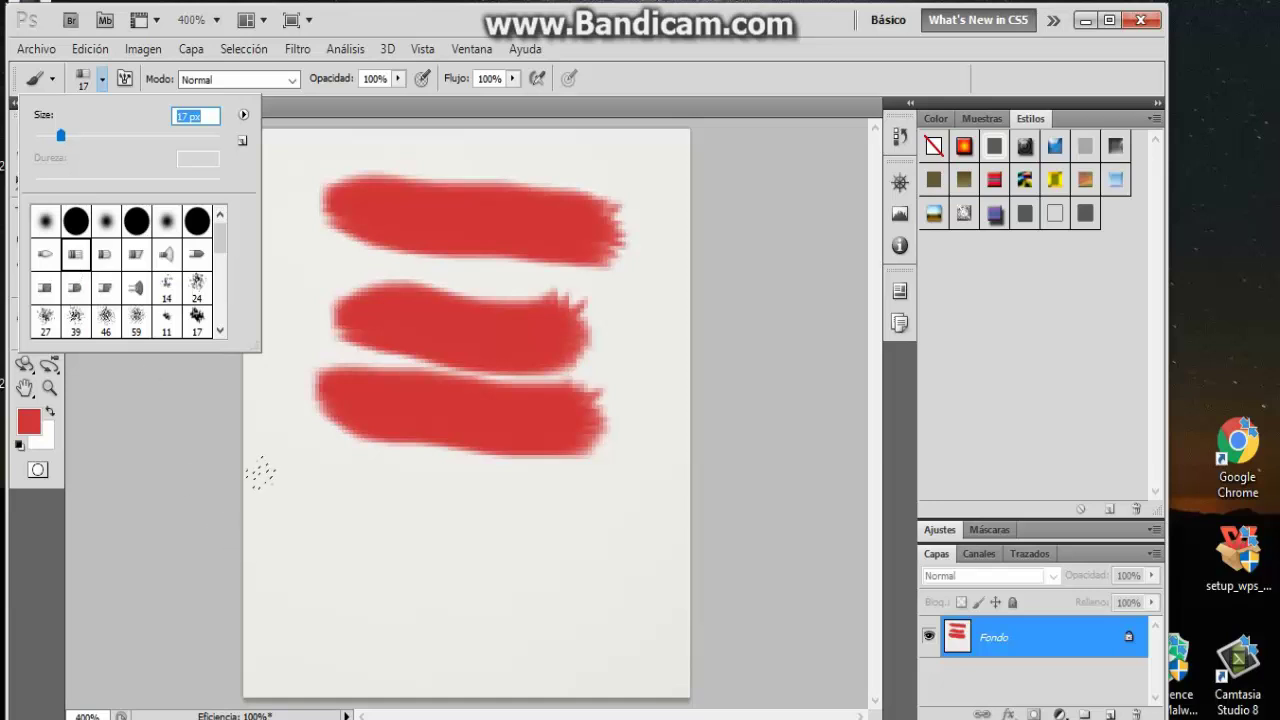
left_click_drag(260, 472, 602, 495)
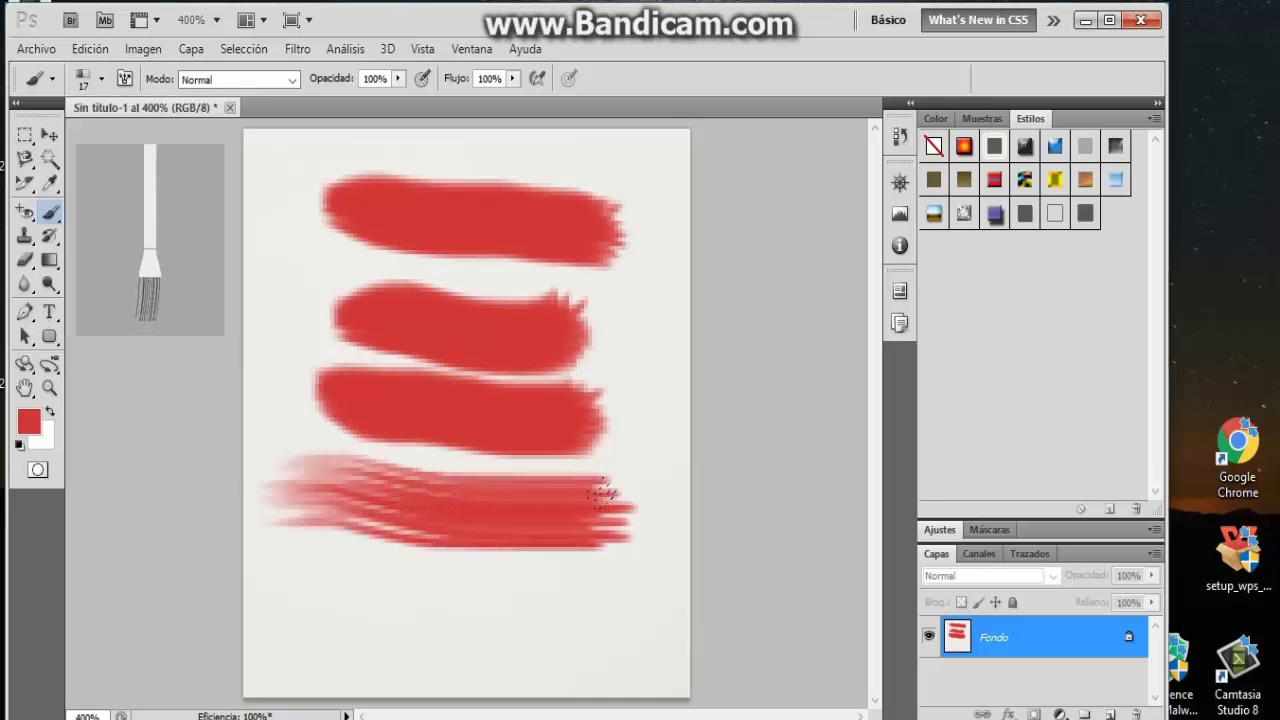
left_click(101, 78)
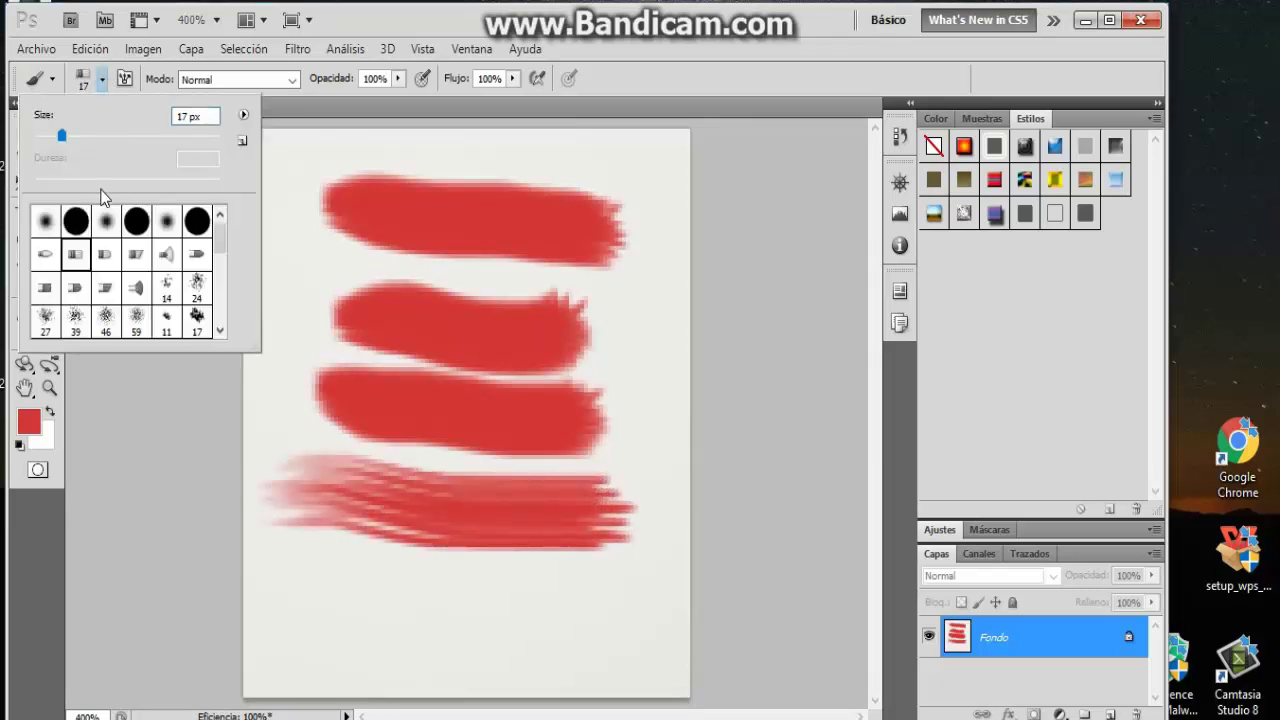
left_click(105, 257)
left_click_drag(286, 570, 612, 592)
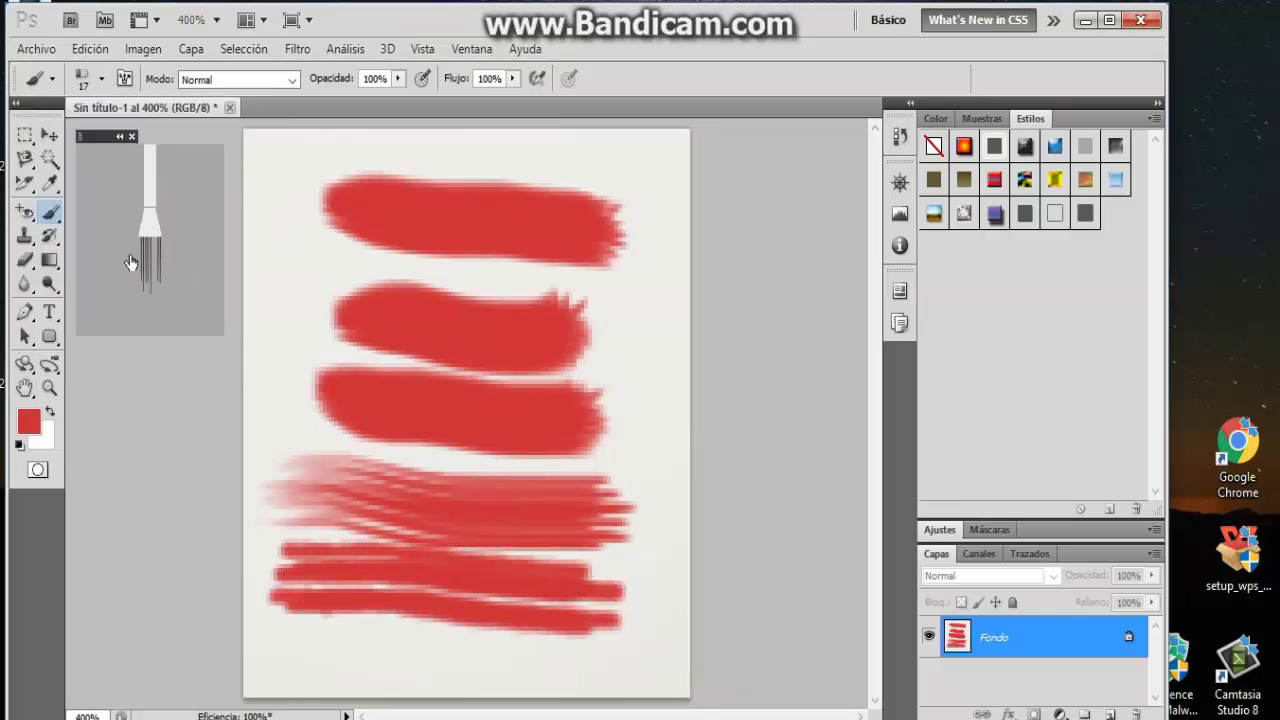
Step: Paint vertical and faint red strokes with two more bristle tips, including a fan brush
left_click(103, 88)
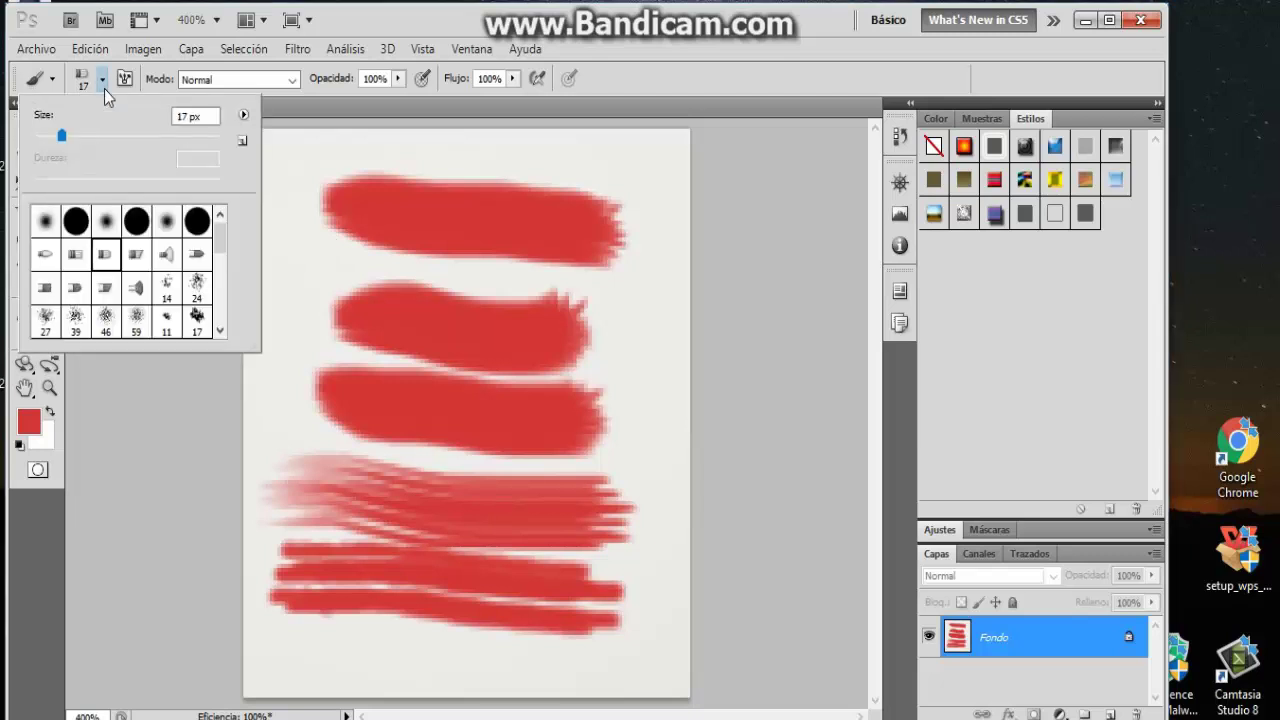
left_click(136, 254)
left_click(640, 165)
mouse_move(640, 165)
left_mouse_down()
mouse_move(651, 200)
mouse_move(629, 257)
mouse_move(634, 214)
left_mouse_up()
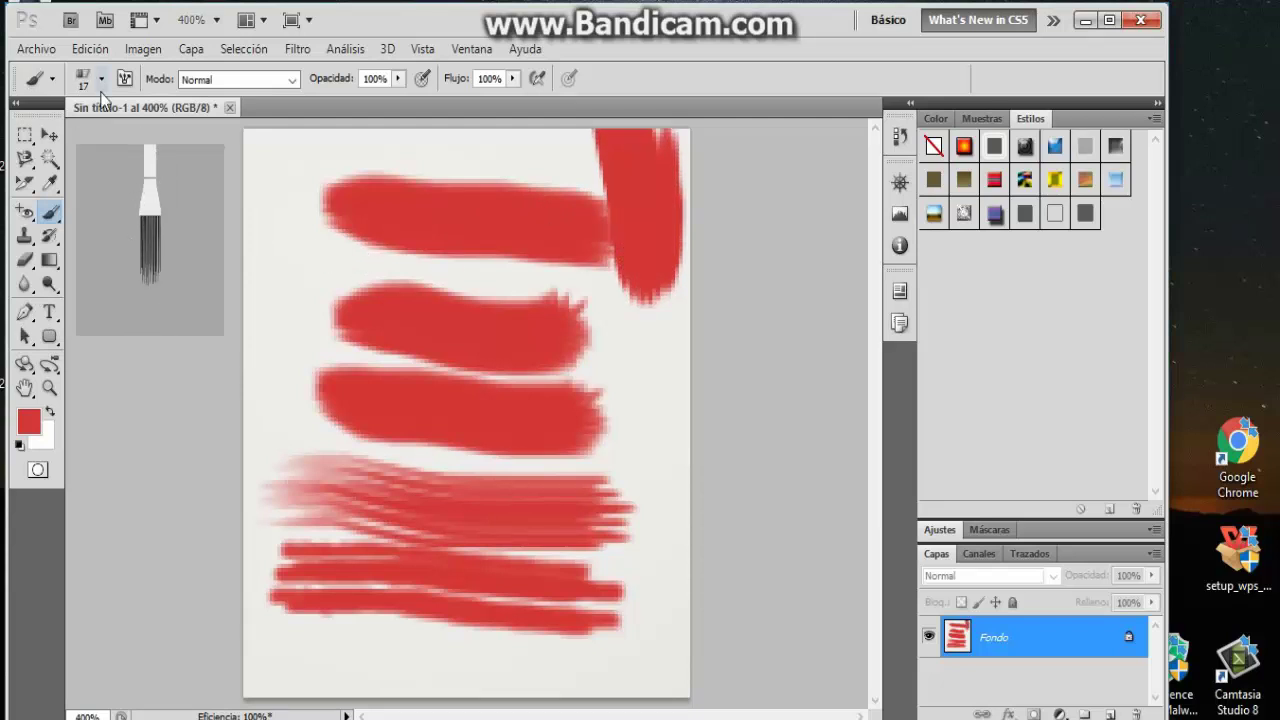
left_click(101, 79)
left_click(166, 254)
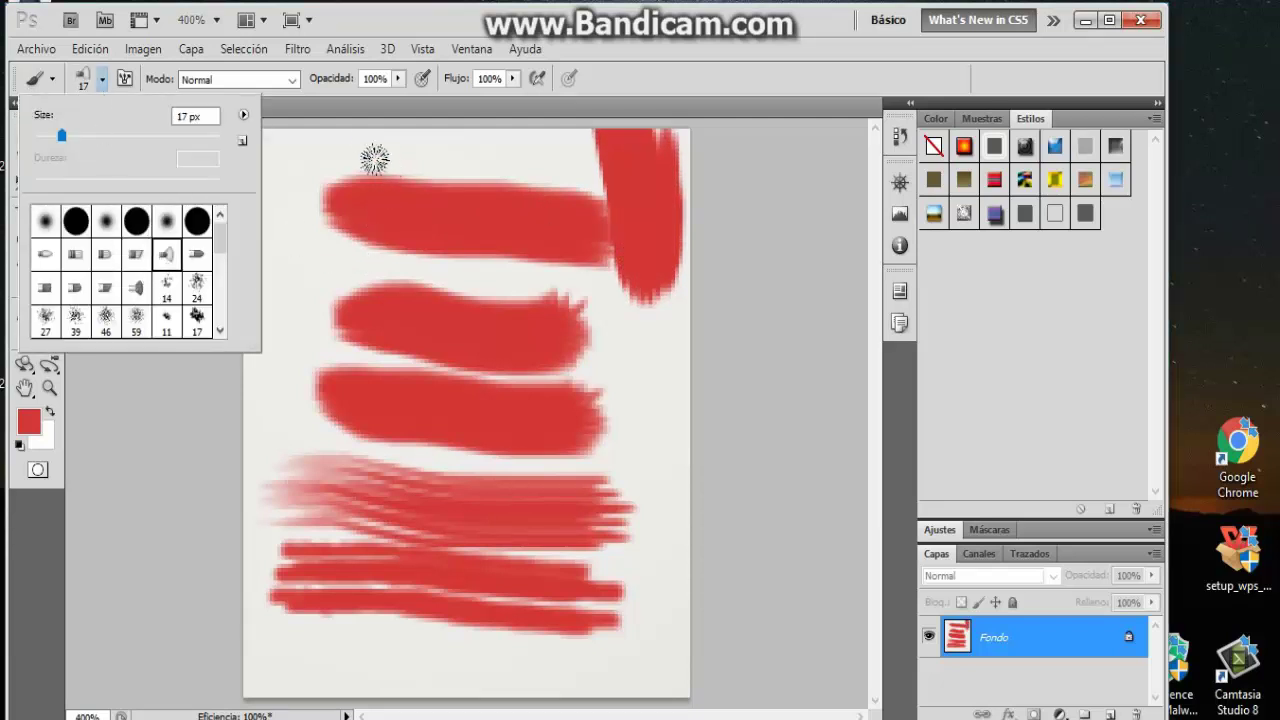
left_click(371, 157)
left_click_drag(371, 114, 447, 122)
left_click_drag(266, 146, 251, 306)
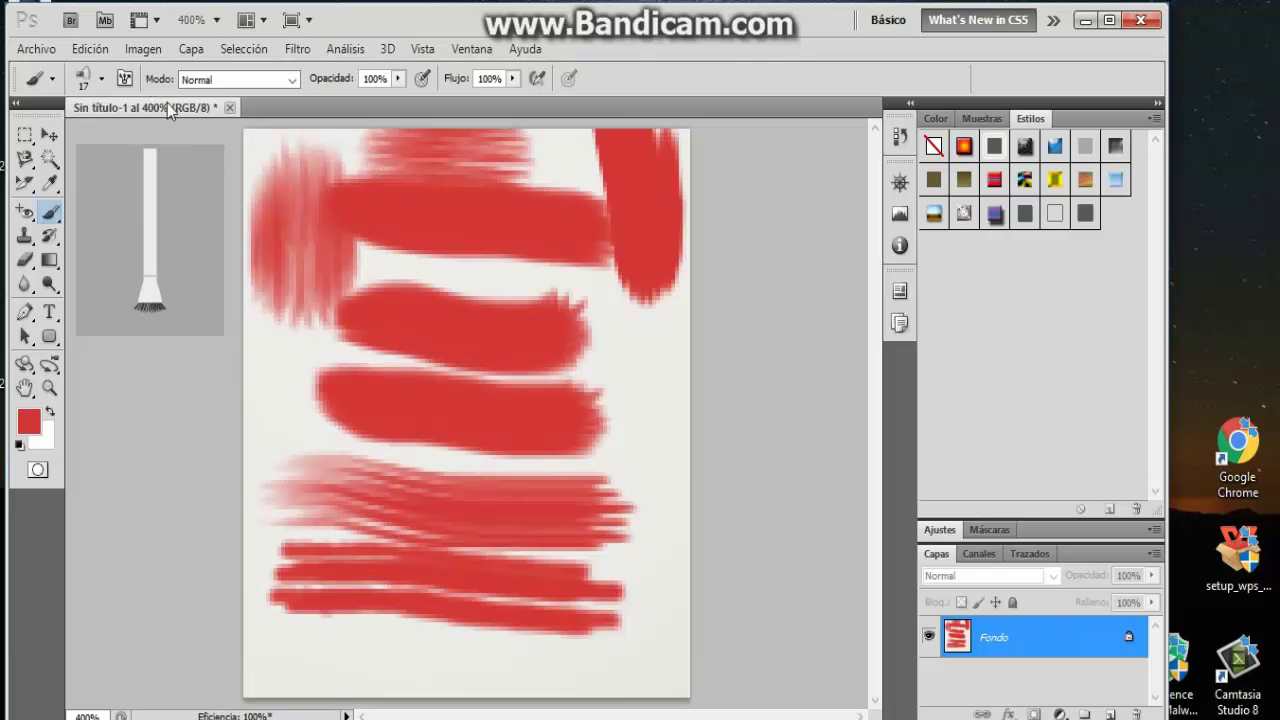
Step: Select the 74 px maple leaf brush and stamp leaf shapes across the red strokes
left_click(101, 80)
scroll(153, 320, "down", 1)
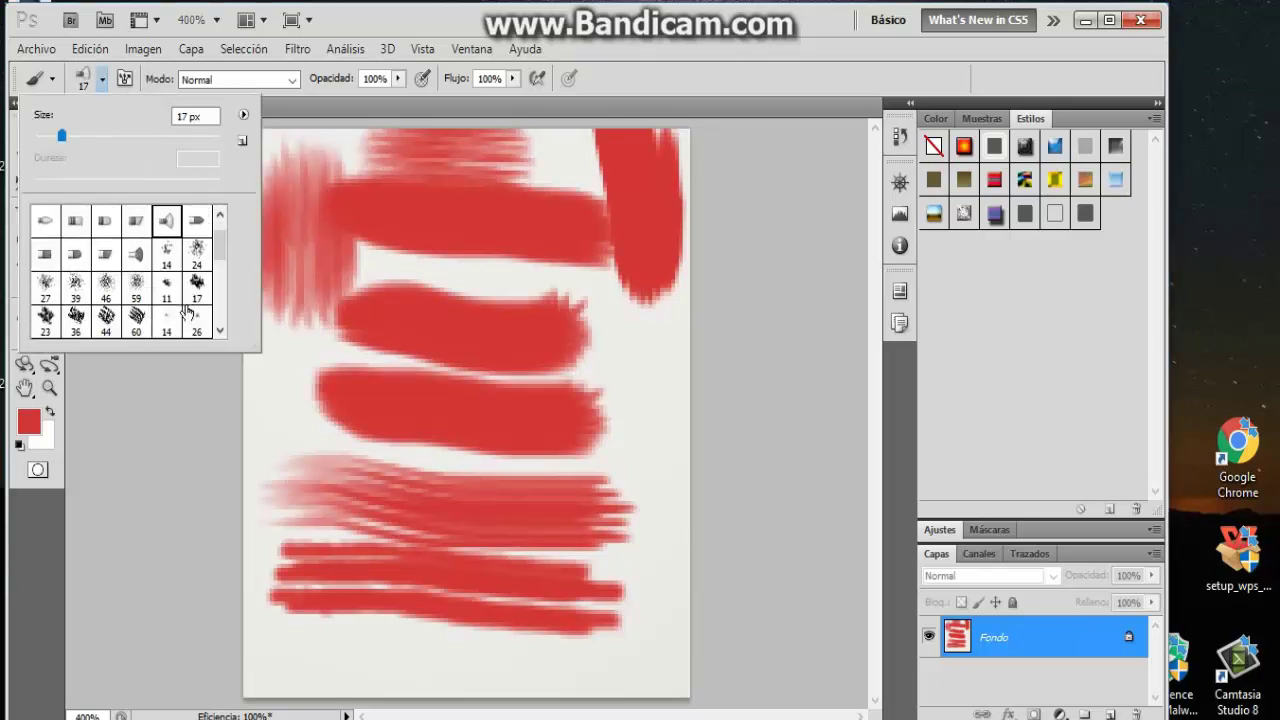
scroll(180, 314, "down", 2)
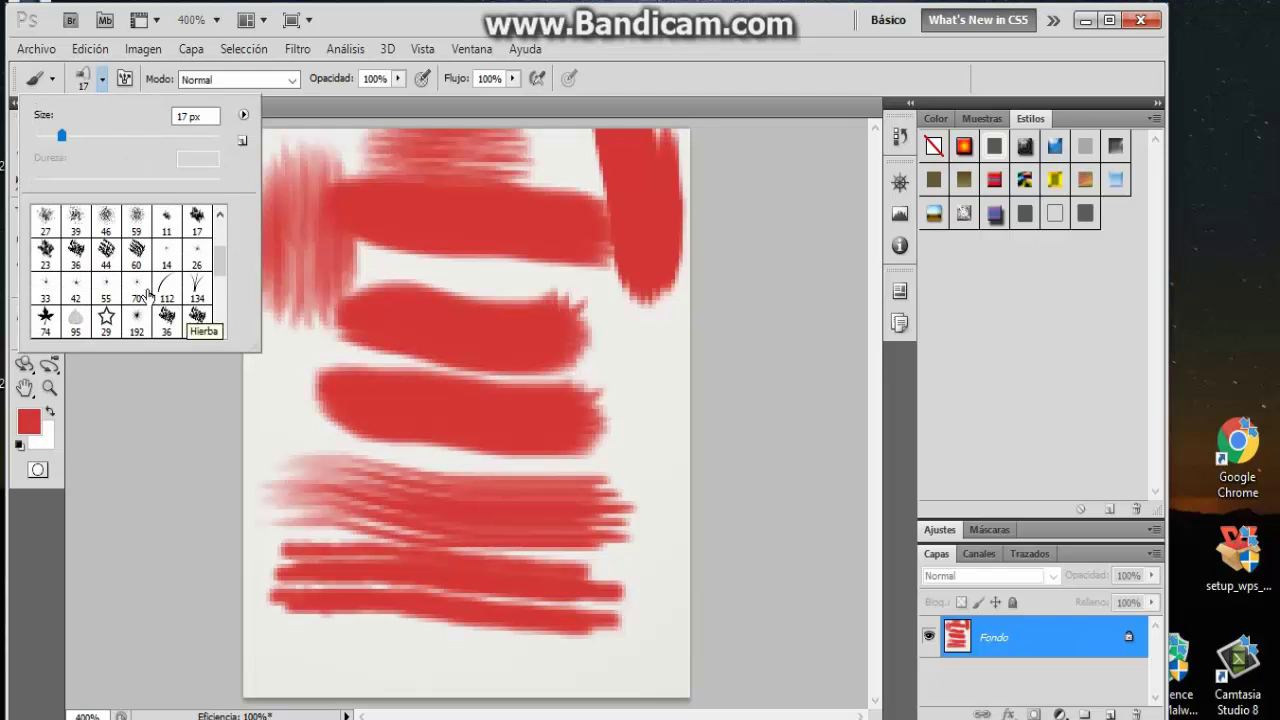
scroll(145, 290, "down", 1)
scroll(148, 292, "down", 1)
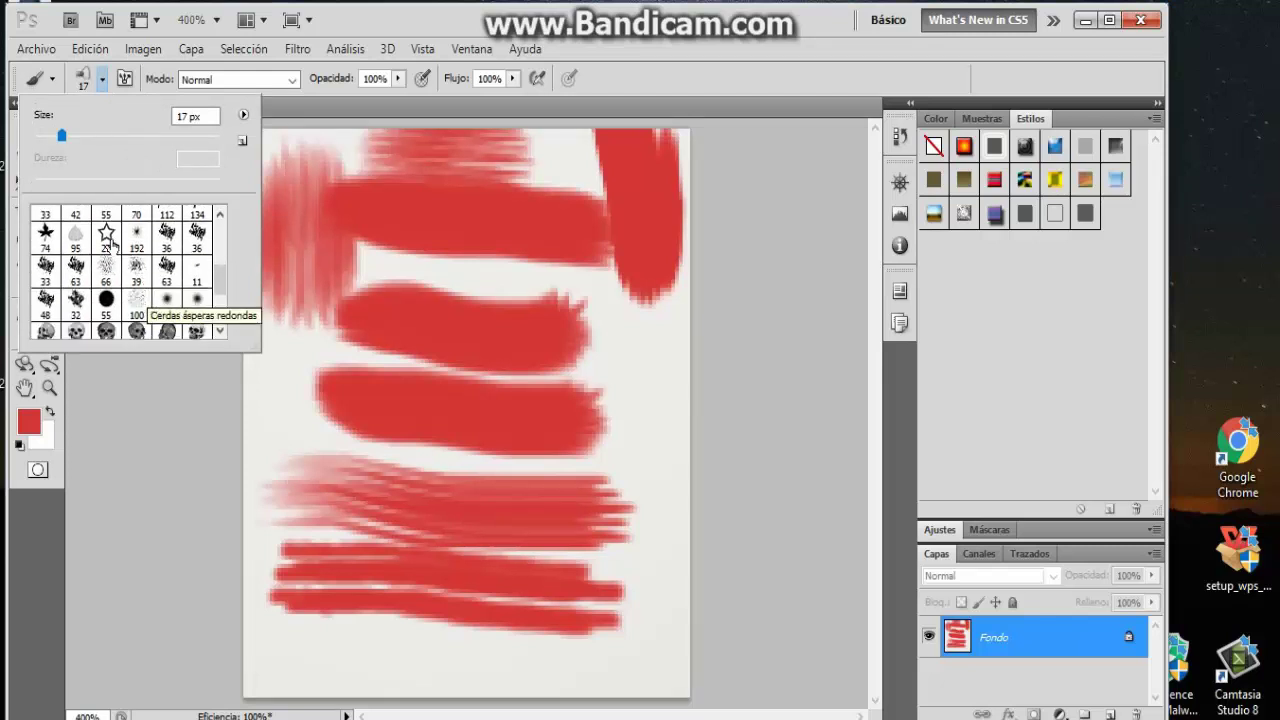
left_click(45, 234)
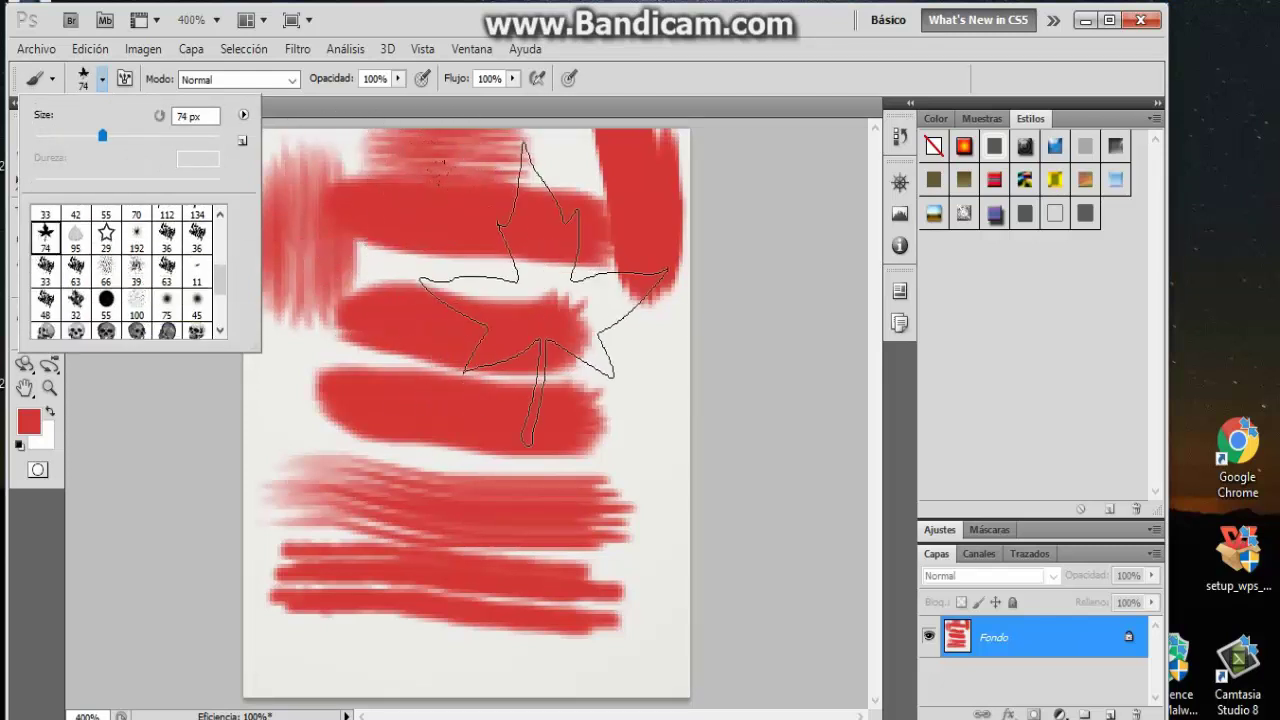
left_click(560, 345)
mouse_move(560, 345)
left_mouse_down()
mouse_move(571, 357)
mouse_move(371, 429)
mouse_move(591, 371)
mouse_move(447, 412)
mouse_move(500, 286)
mouse_move(371, 200)
left_mouse_up()
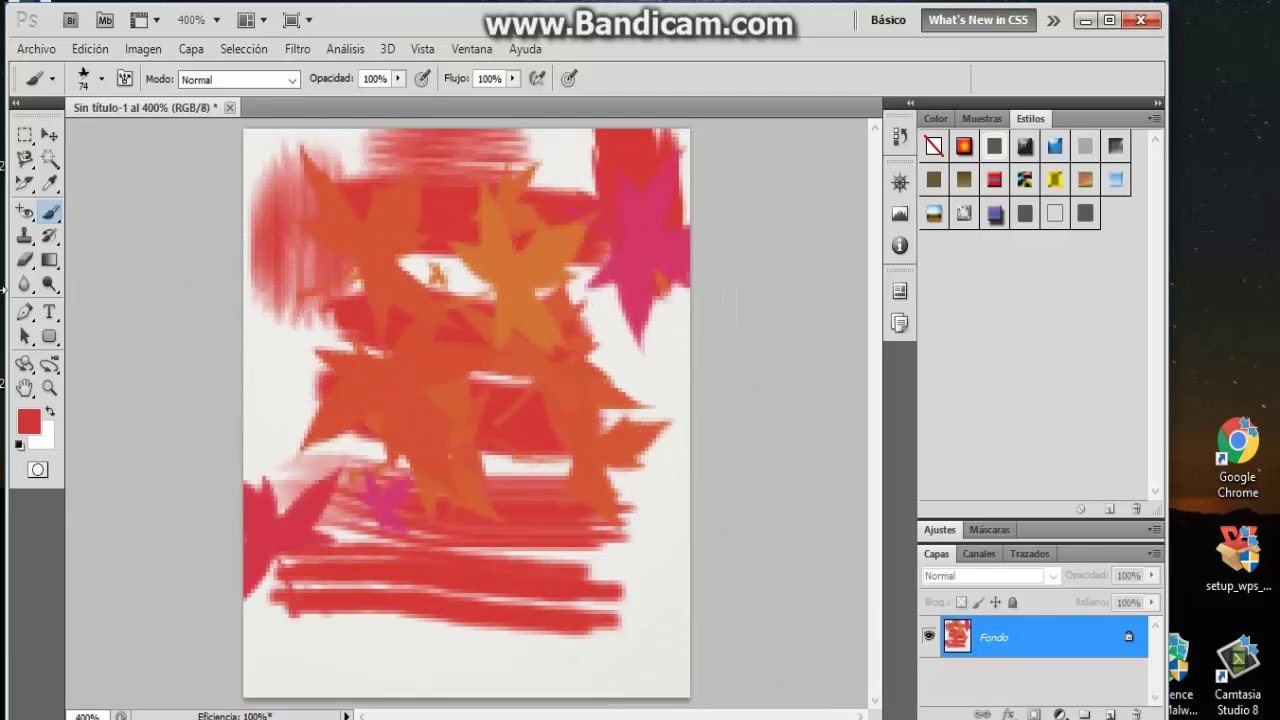
left_click(25, 261)
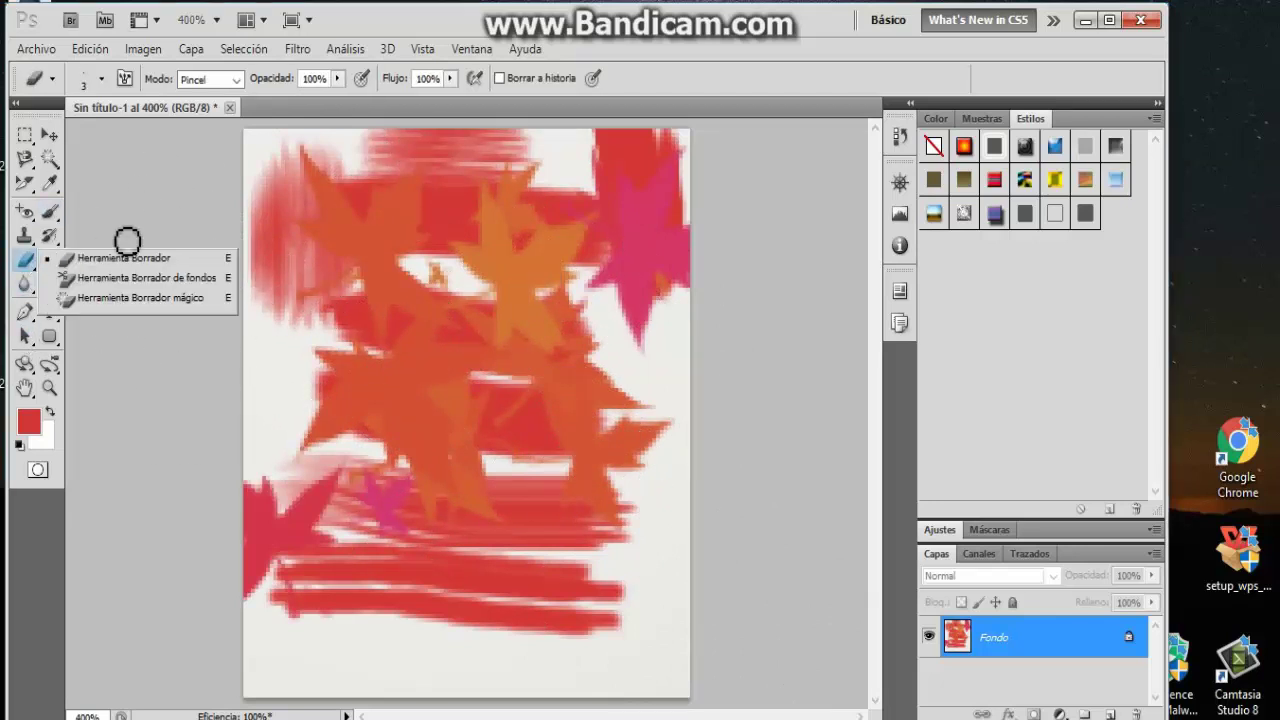
Step: Erase the entire canvas with a 135 px eraser, then return to the Brush tool
left_click(101, 78)
left_click(143, 135)
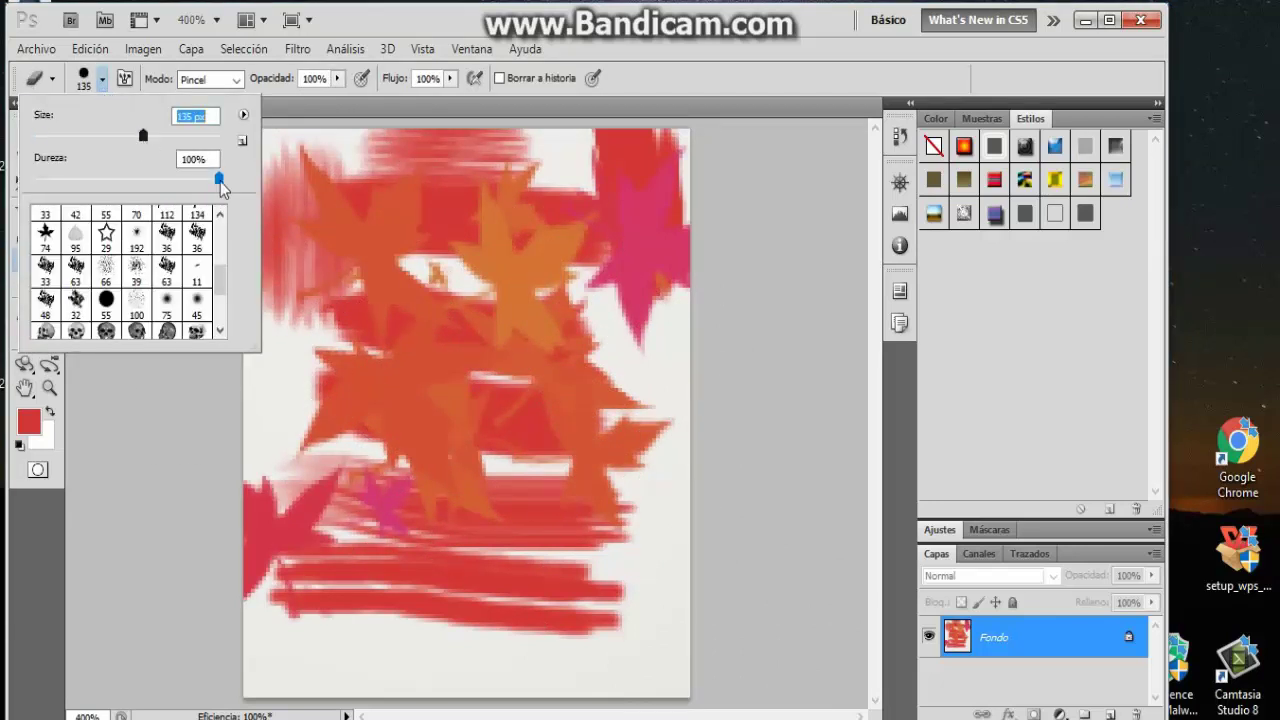
left_click_drag(455, 270, 455, 480)
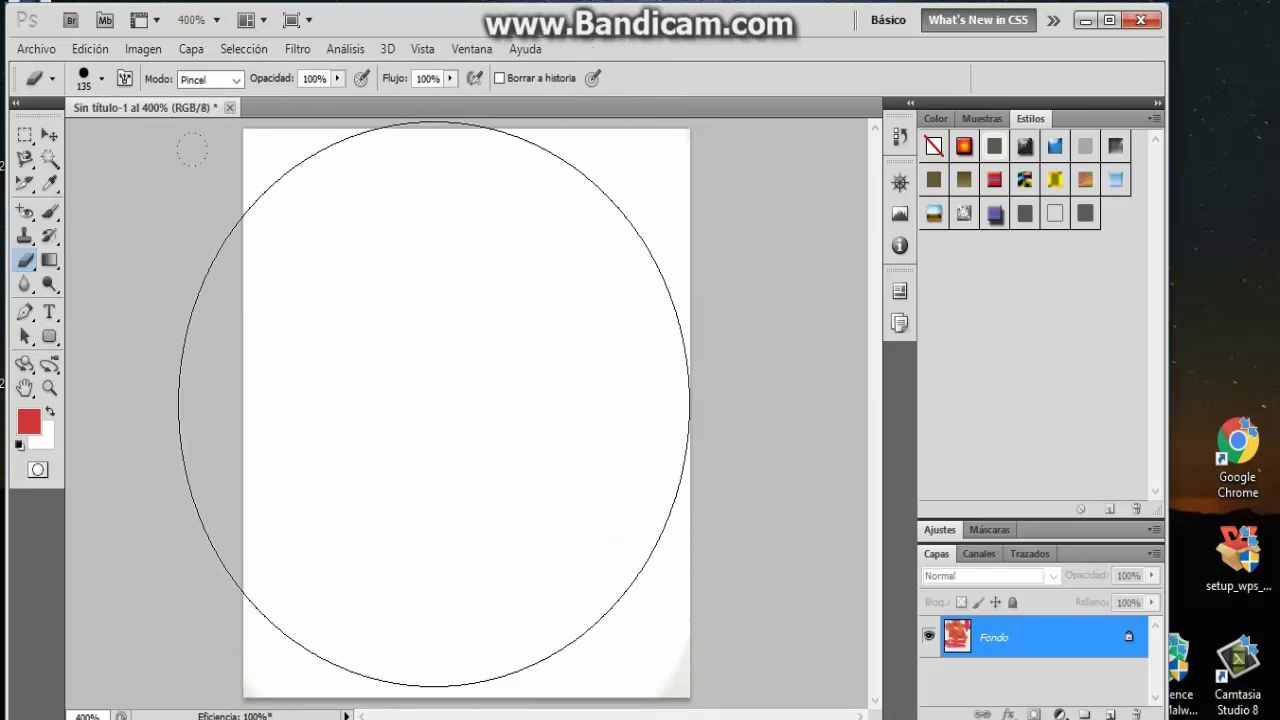
left_click(48, 213)
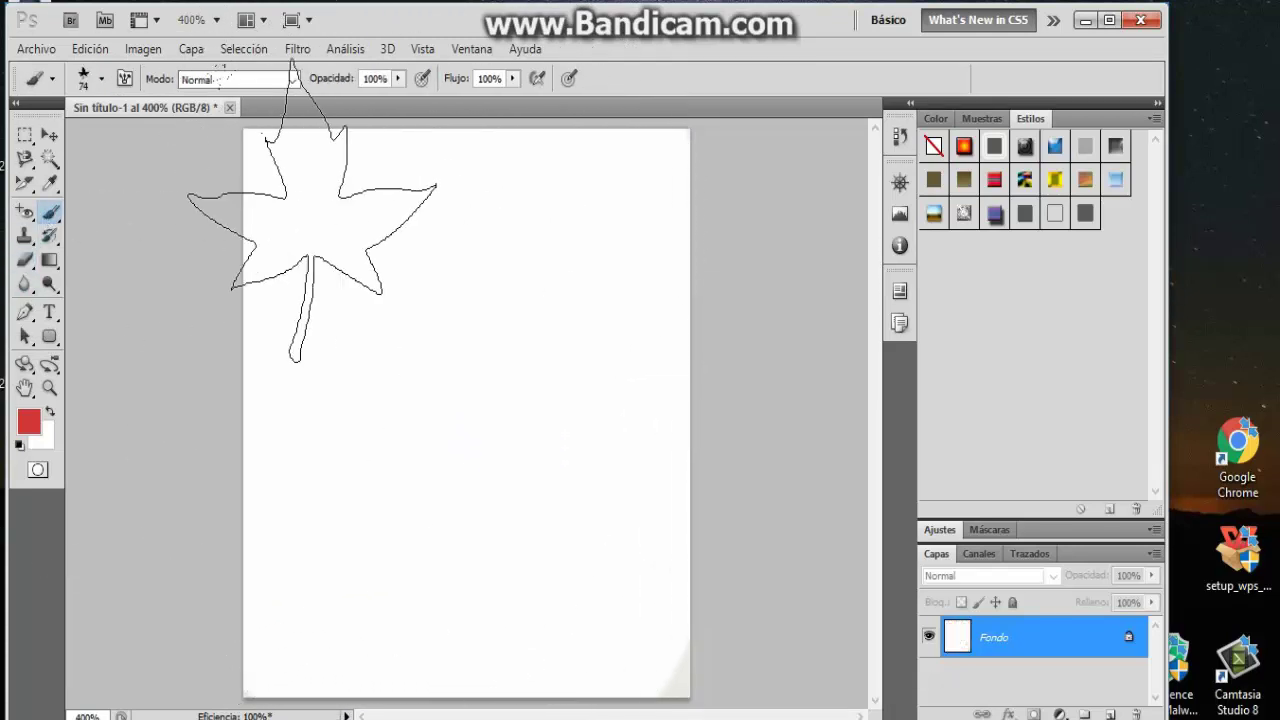
left_click(99, 79)
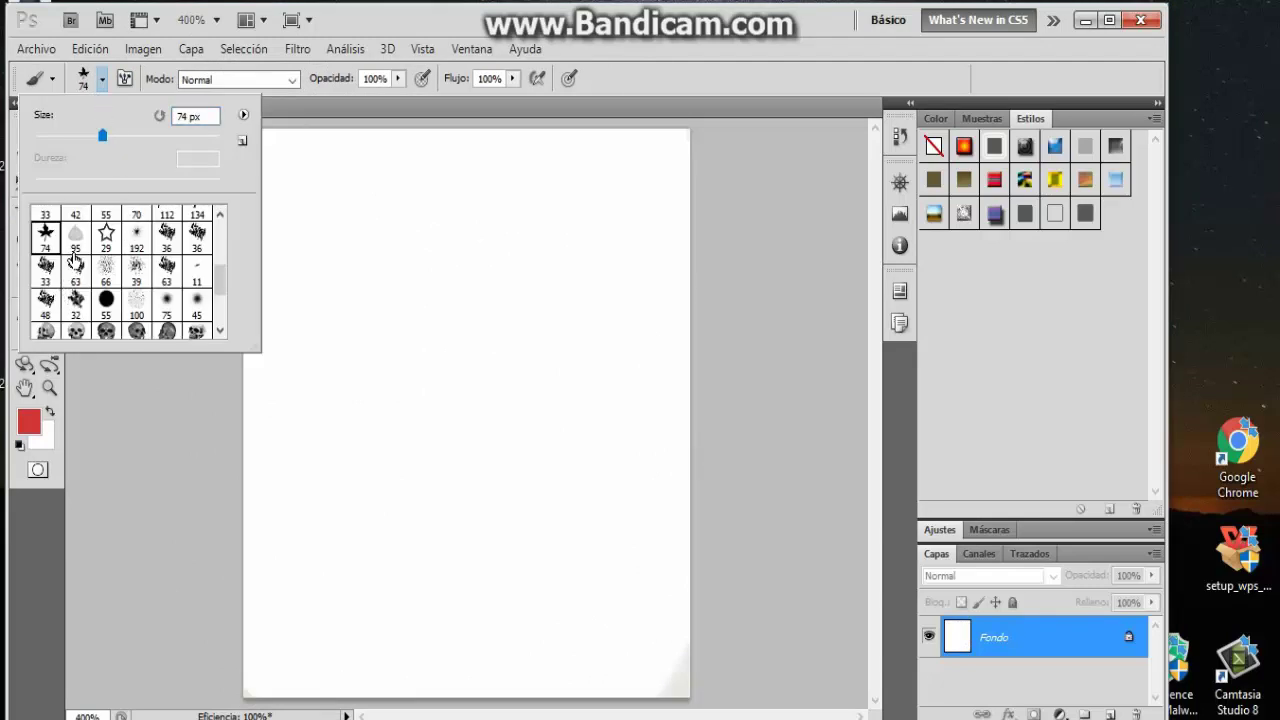
Step: Stamp pale pink leaves across the canvas with the 95 px leaf brush
left_click(75, 238)
left_click(505, 340)
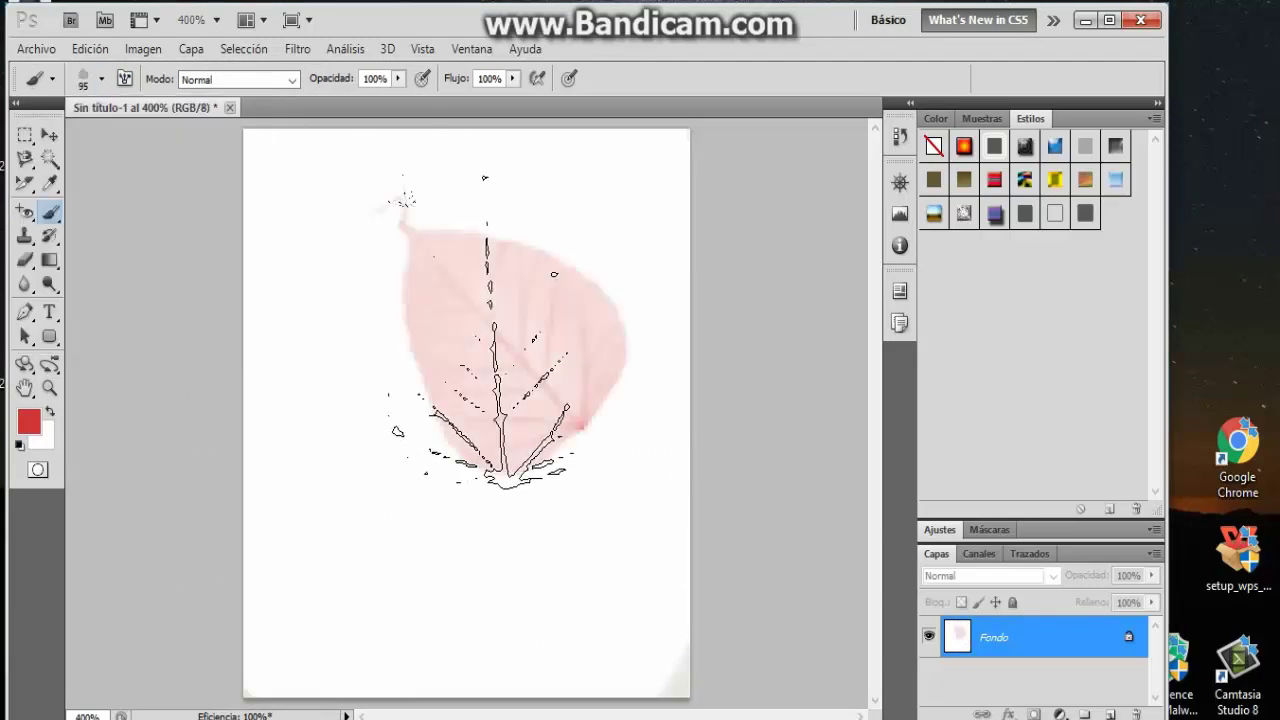
left_click(400, 428)
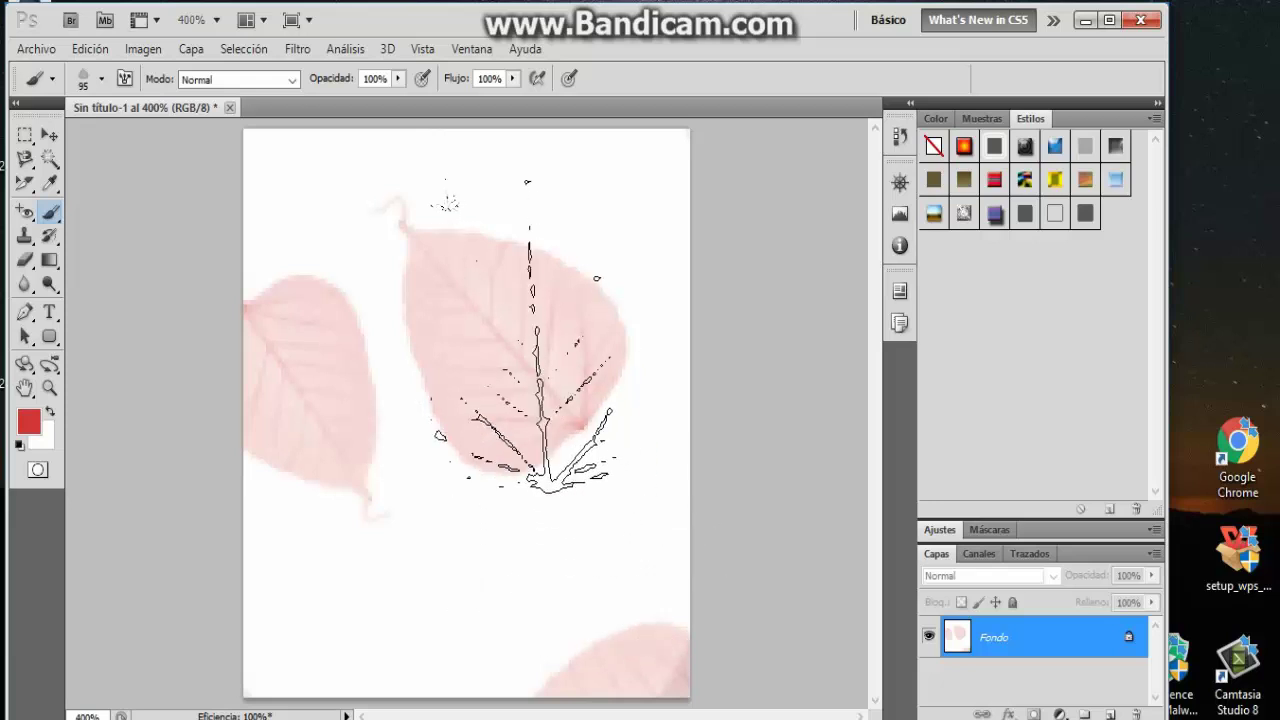
left_click(456, 364)
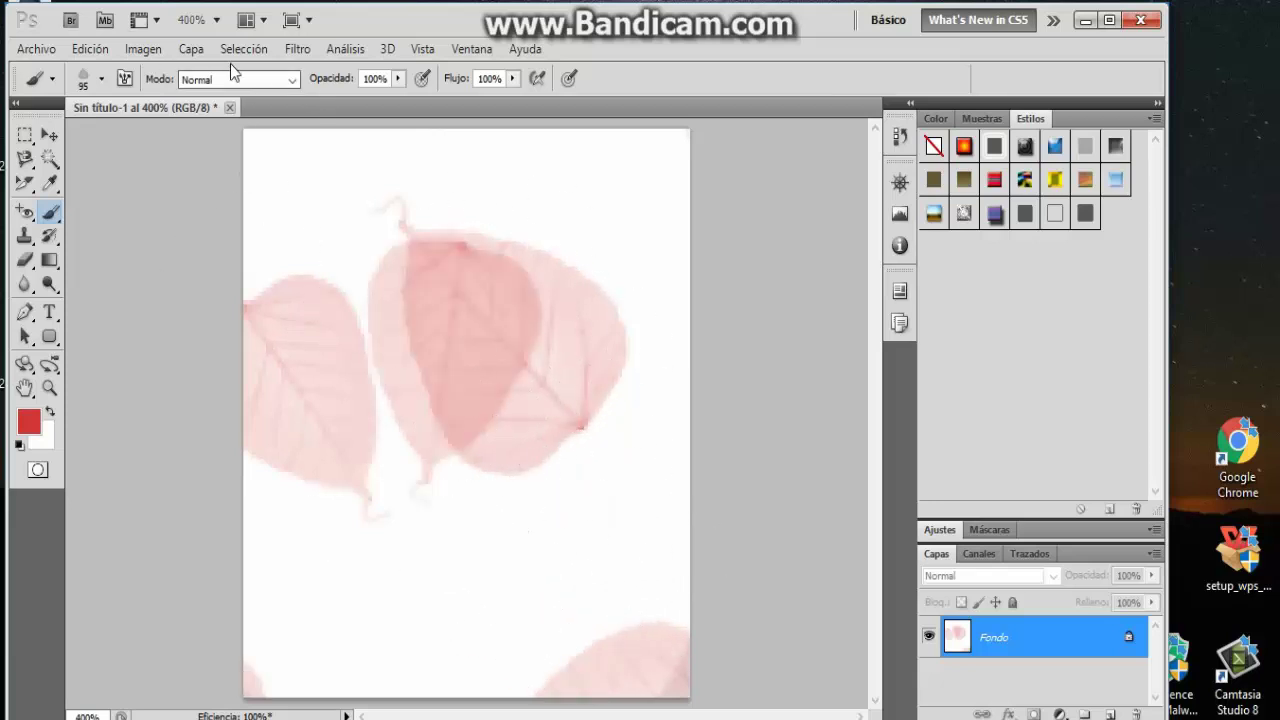
Step: Stamp four red outline stars near the top with the 29 px star brush
left_click(102, 79)
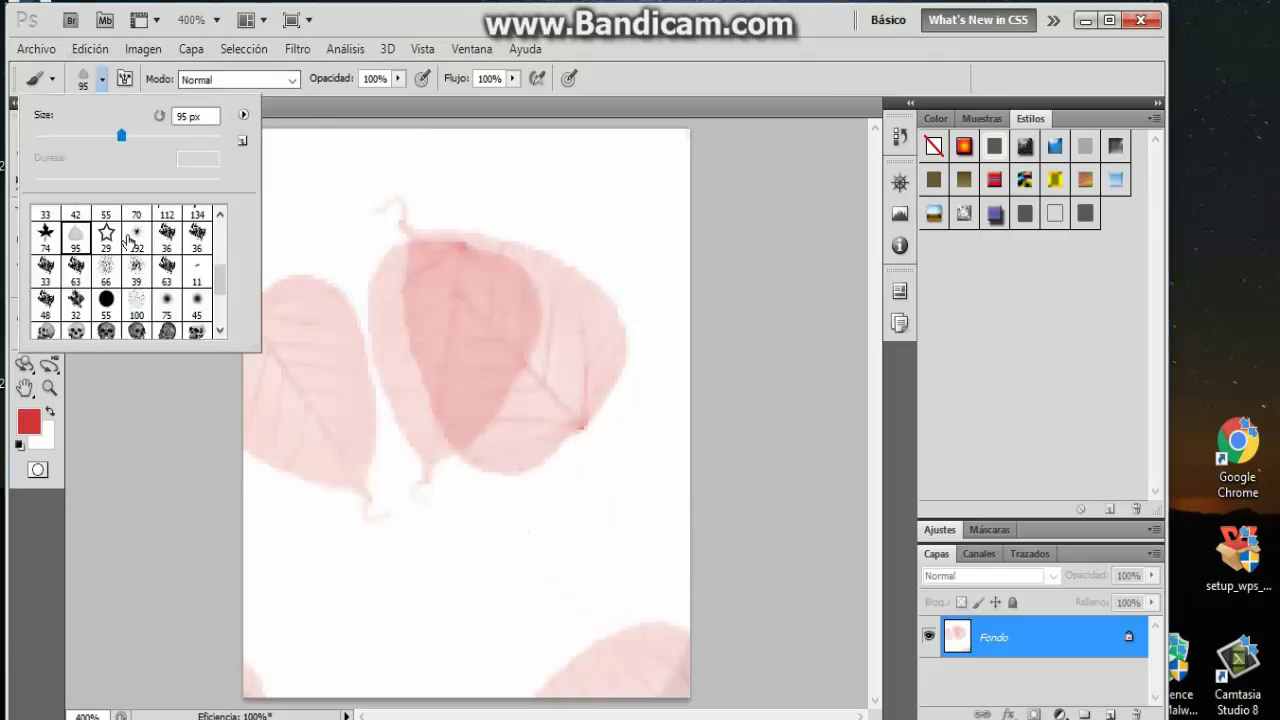
left_click(106, 236)
left_click(526, 199)
left_click(528, 198)
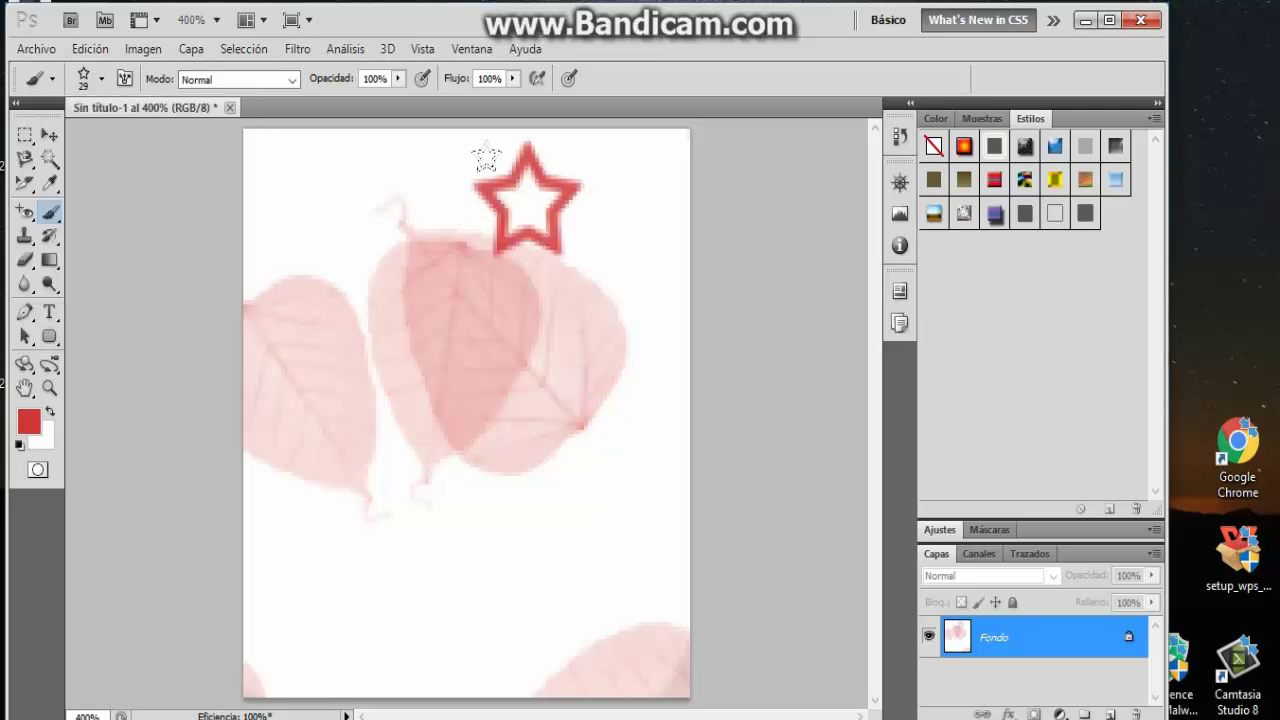
left_click(384, 195)
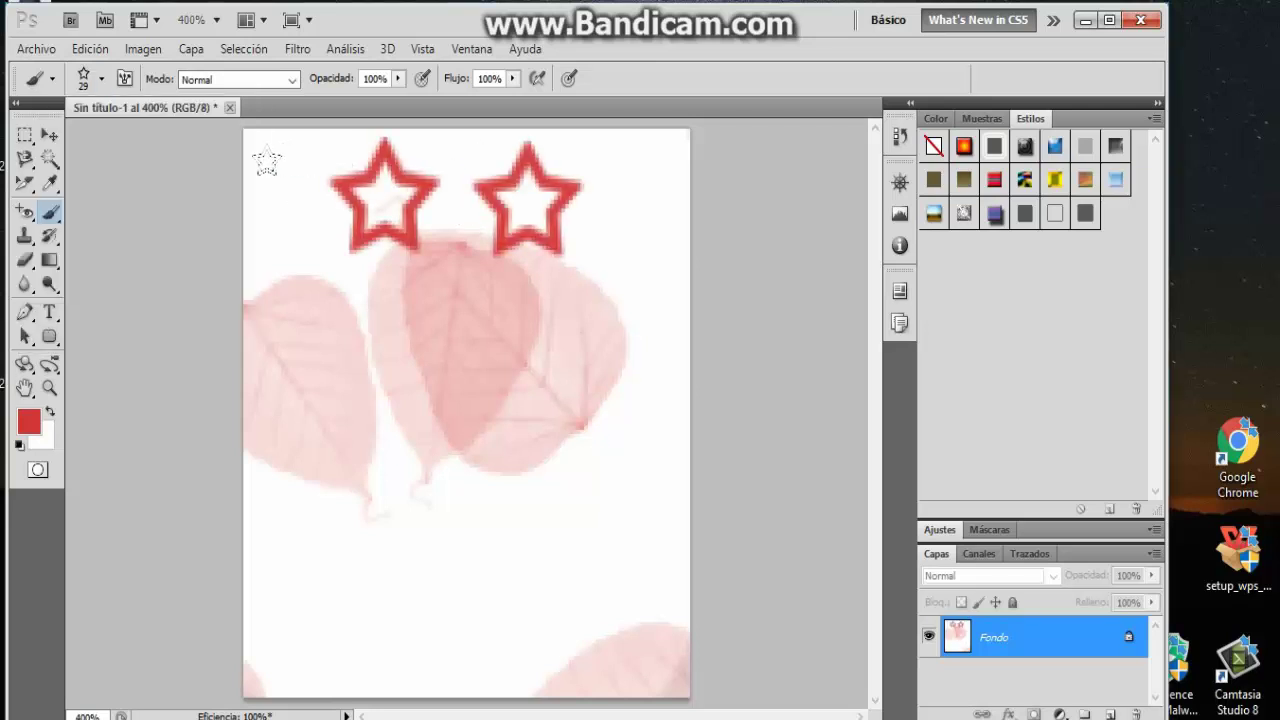
left_click(303, 203)
left_click(624, 294)
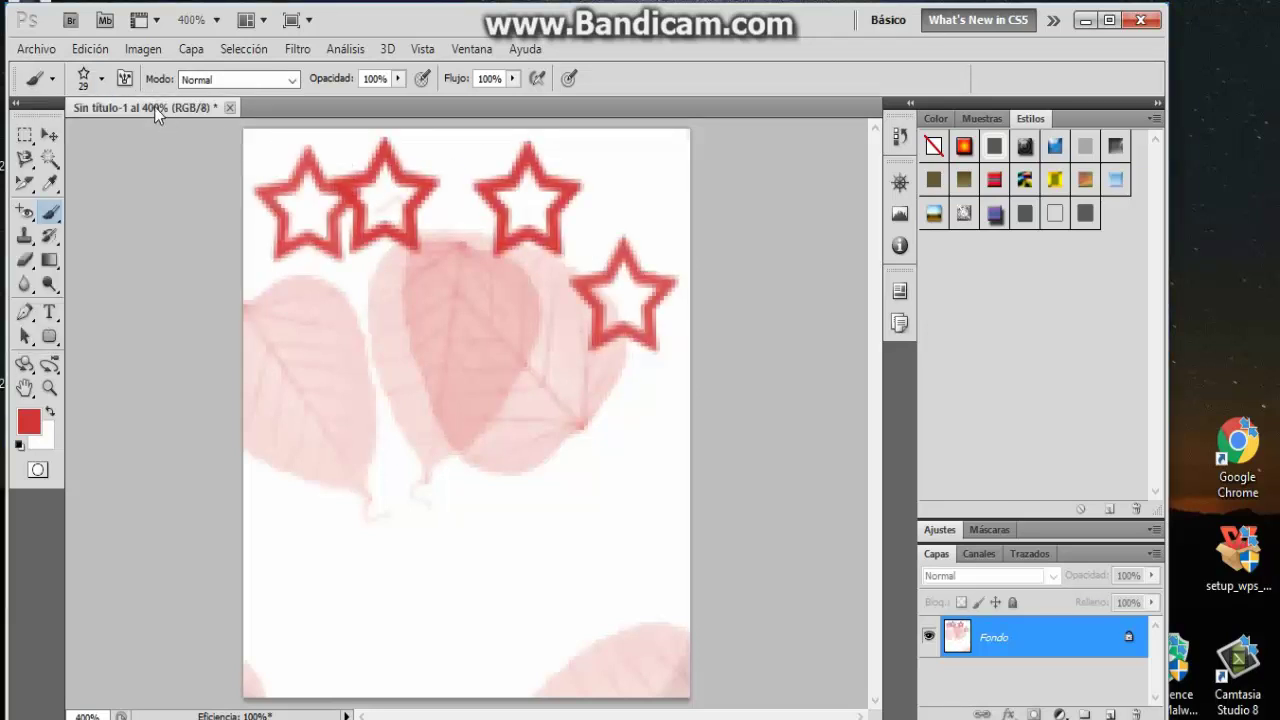
Step: Pick the 47 px skull brush and stamp four red skulls over the leaves and stars
left_click(101, 78)
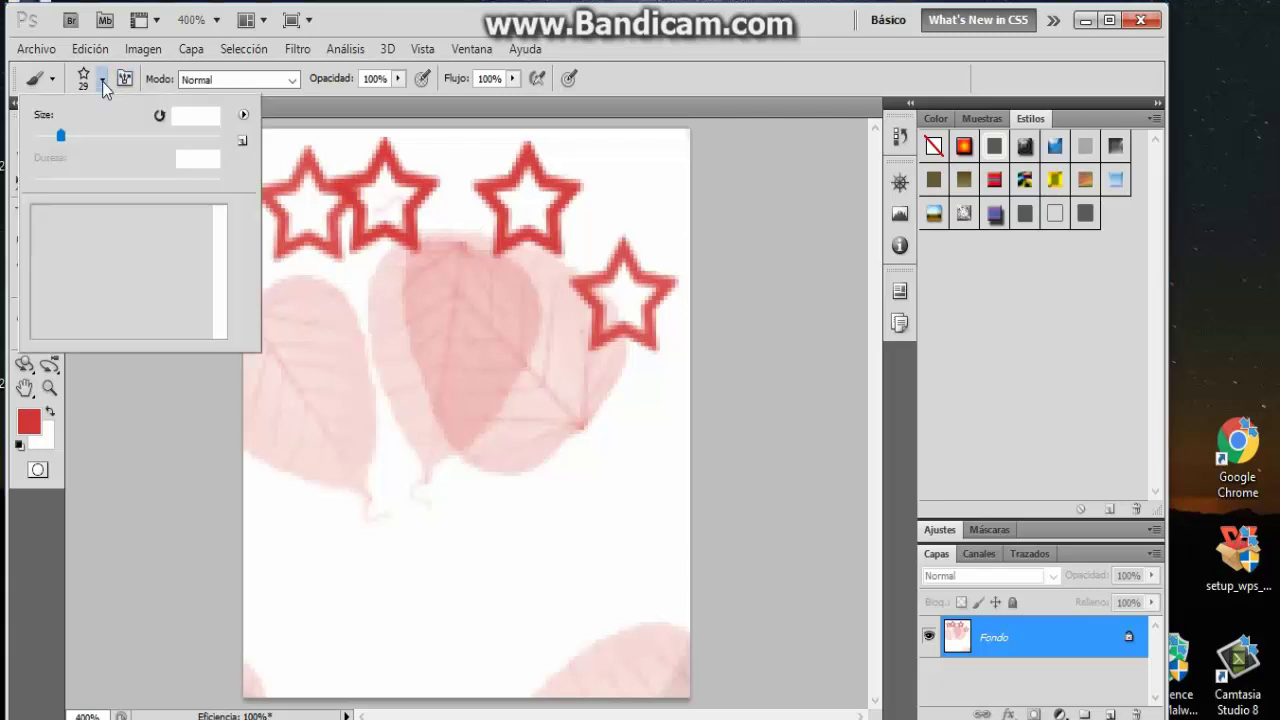
scroll(128, 302, "down", 5)
scroll(128, 300, "down", 2)
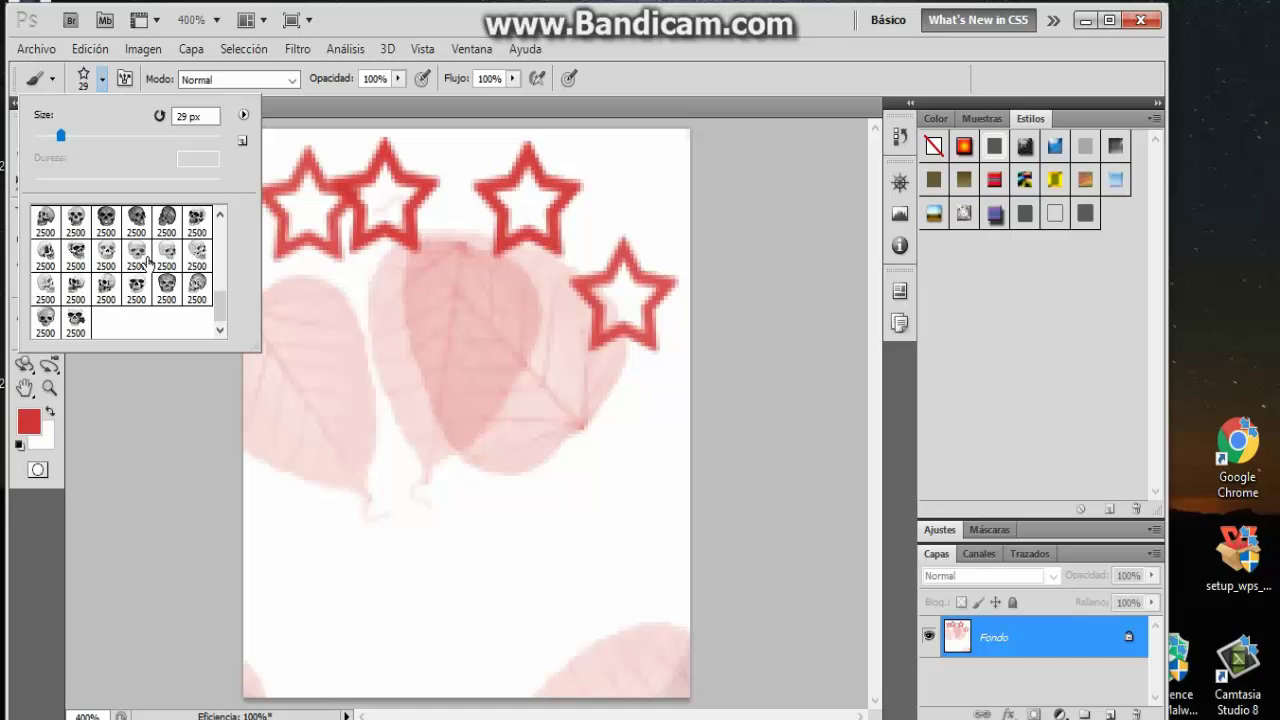
left_click(137, 222)
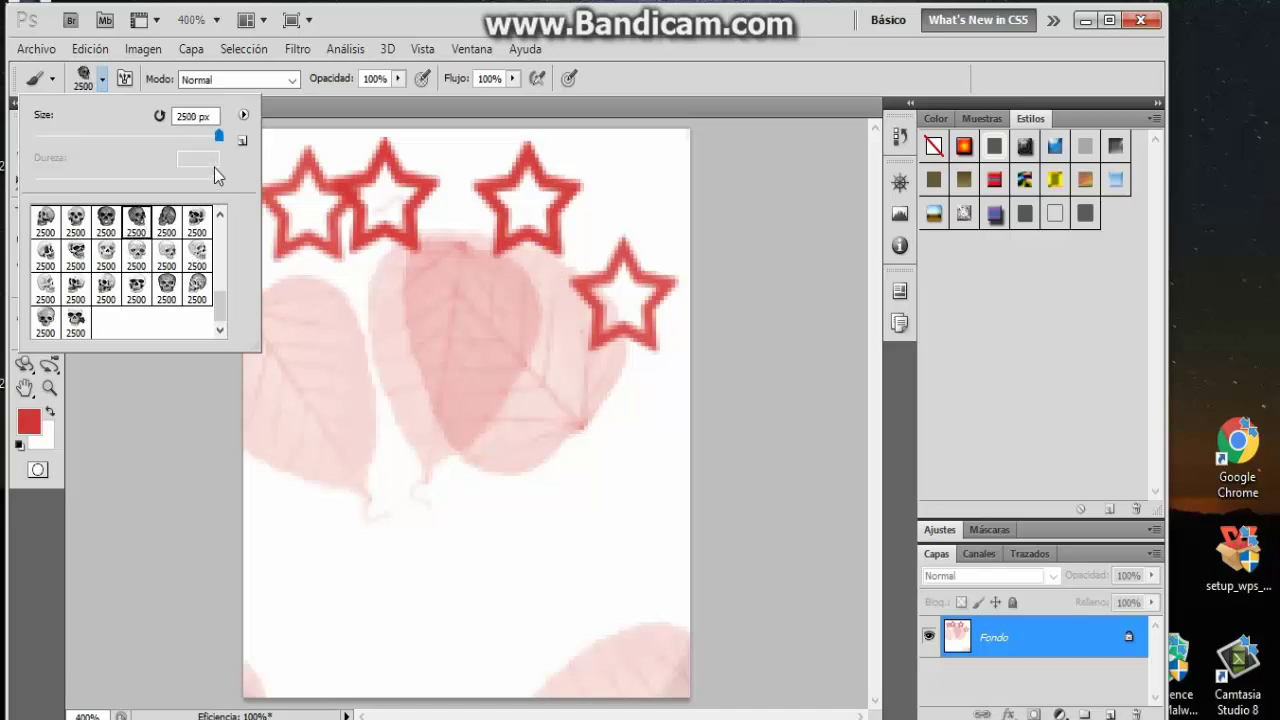
left_click(78, 137)
left_click(418, 384)
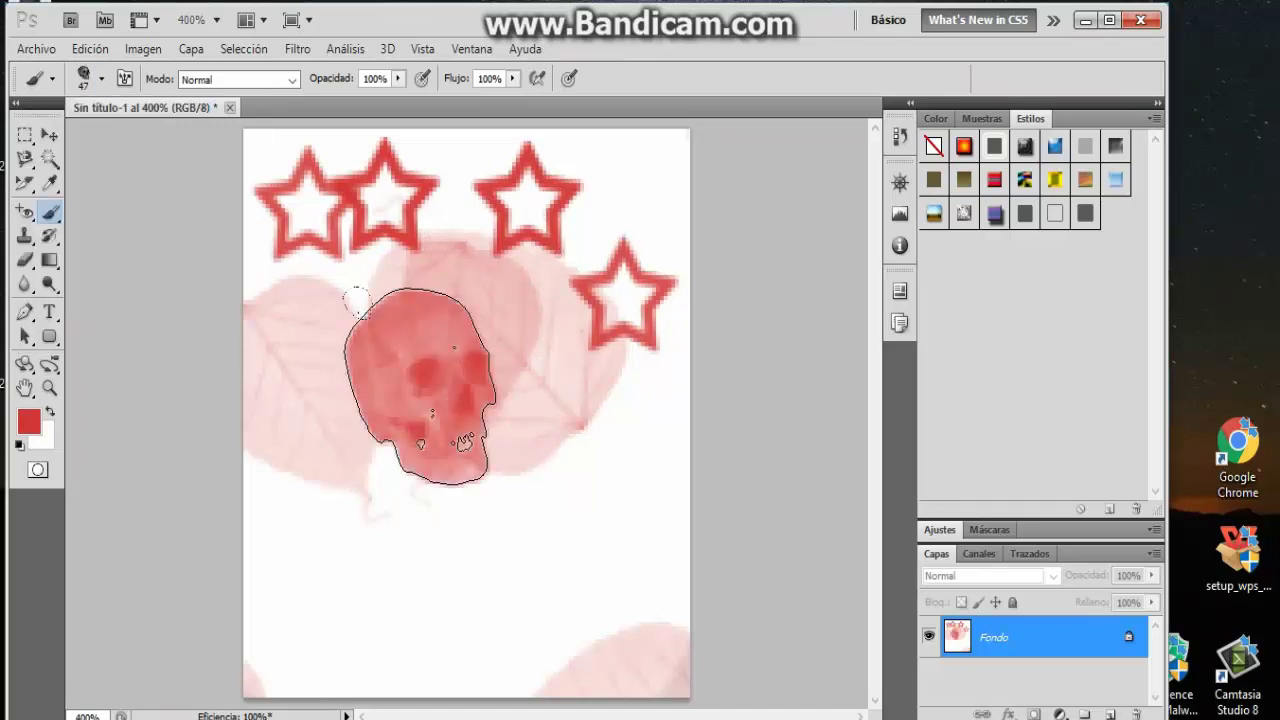
left_click(580, 402)
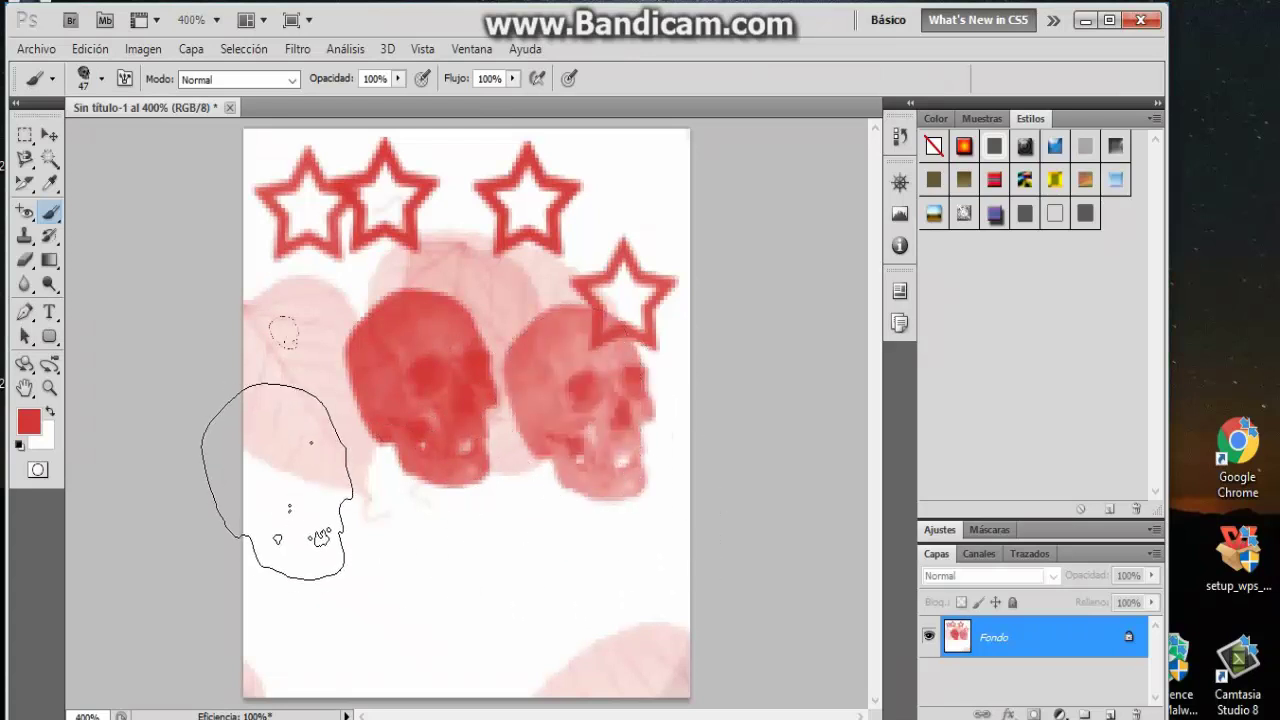
left_click(389, 547)
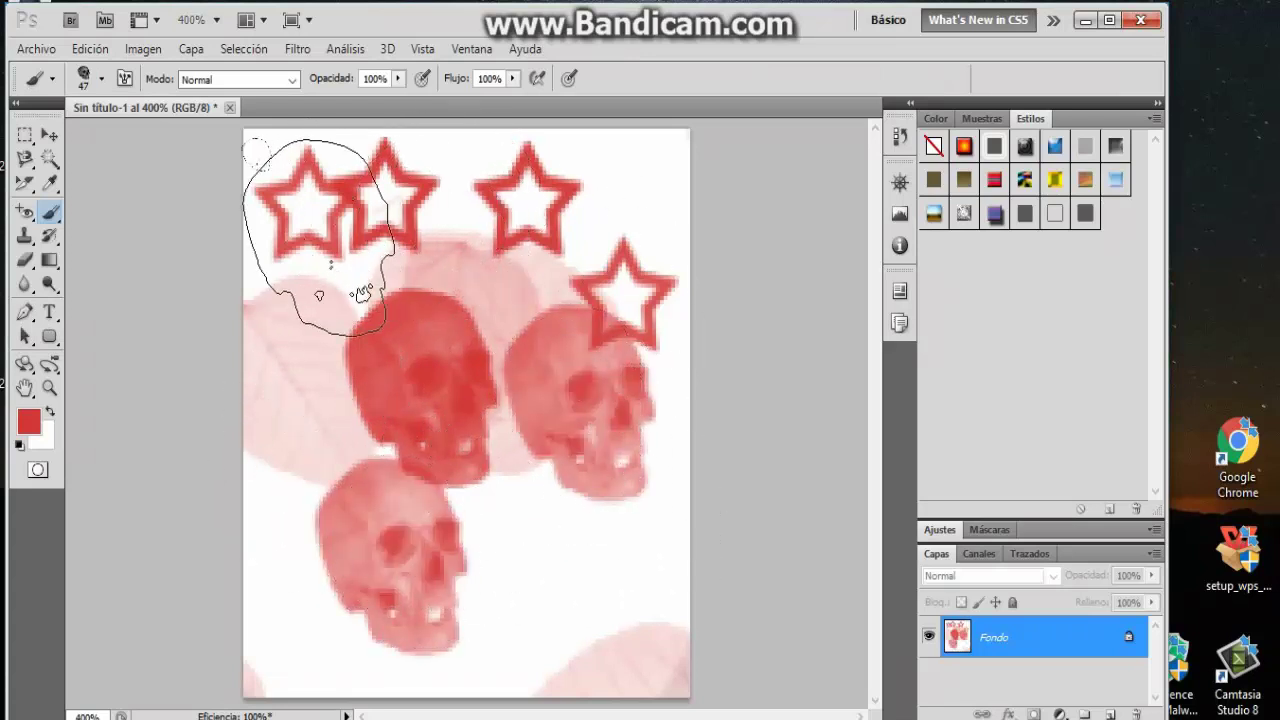
left_click(315, 236)
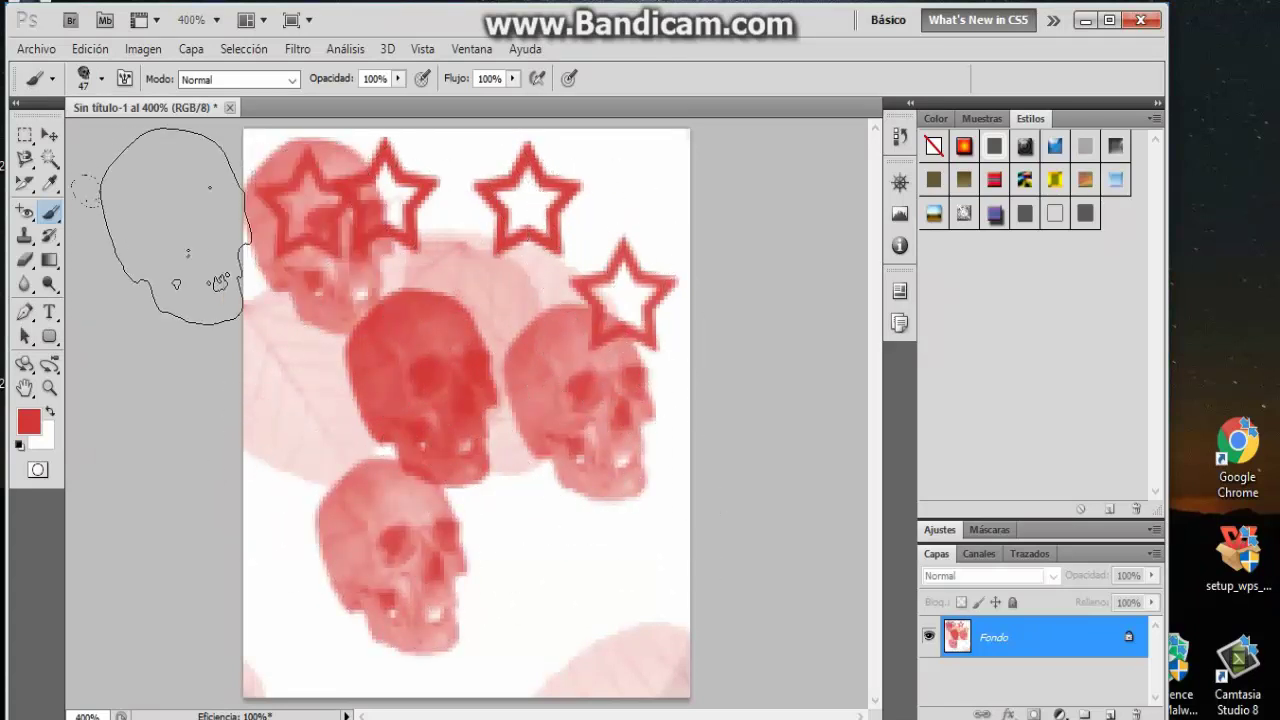
left_click(25, 260)
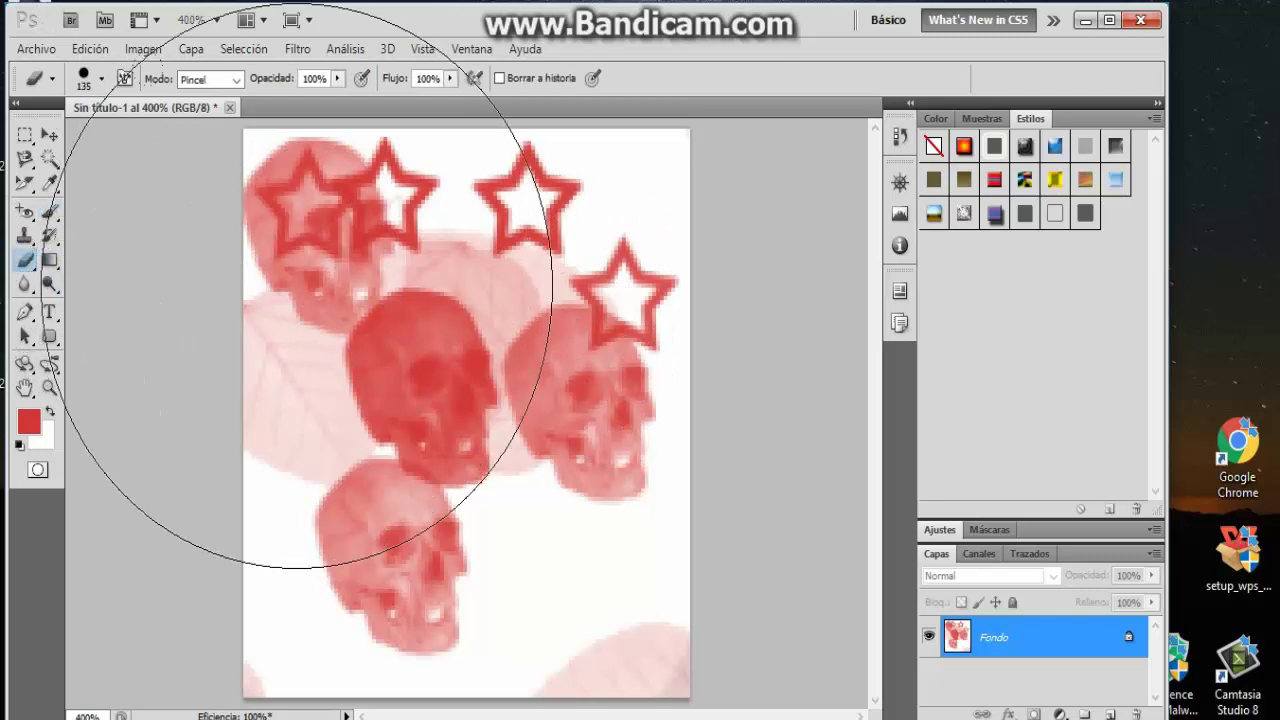
Step: Erase the whole canvas to white with the 135 px eraser, then reopen the Brush preset list
left_click_drag(300, 290, 560, 575)
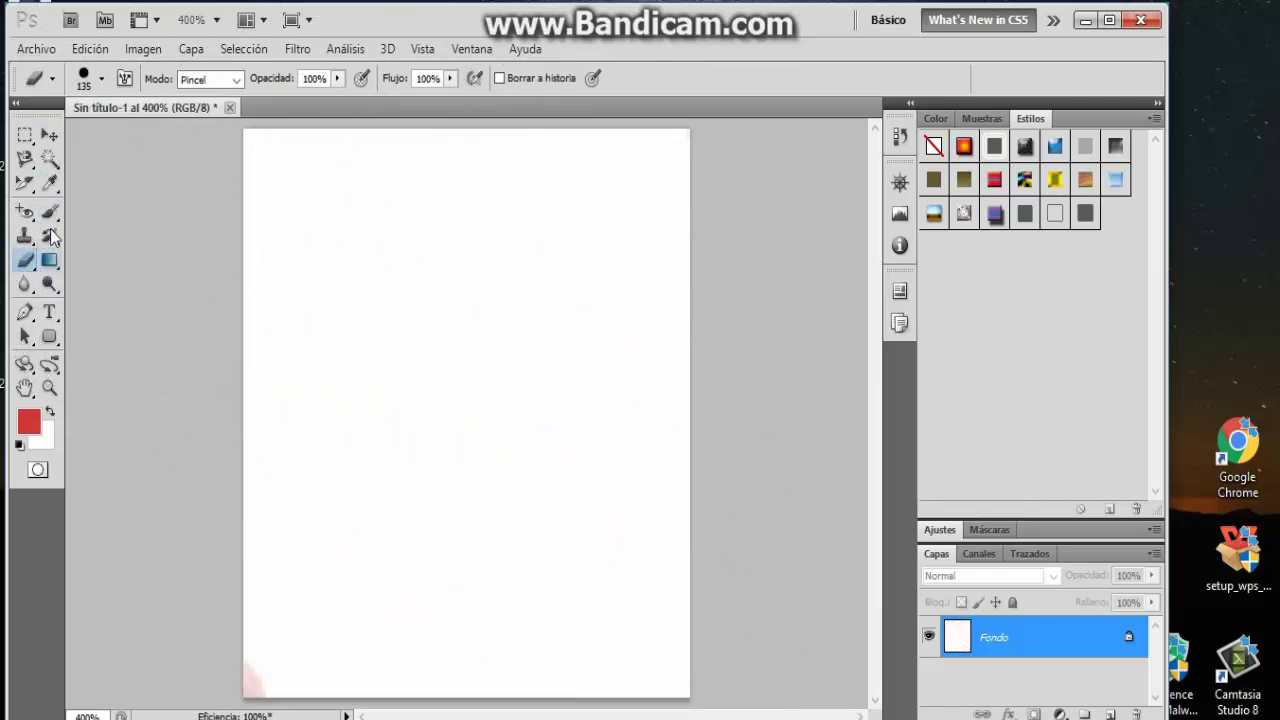
key("b")
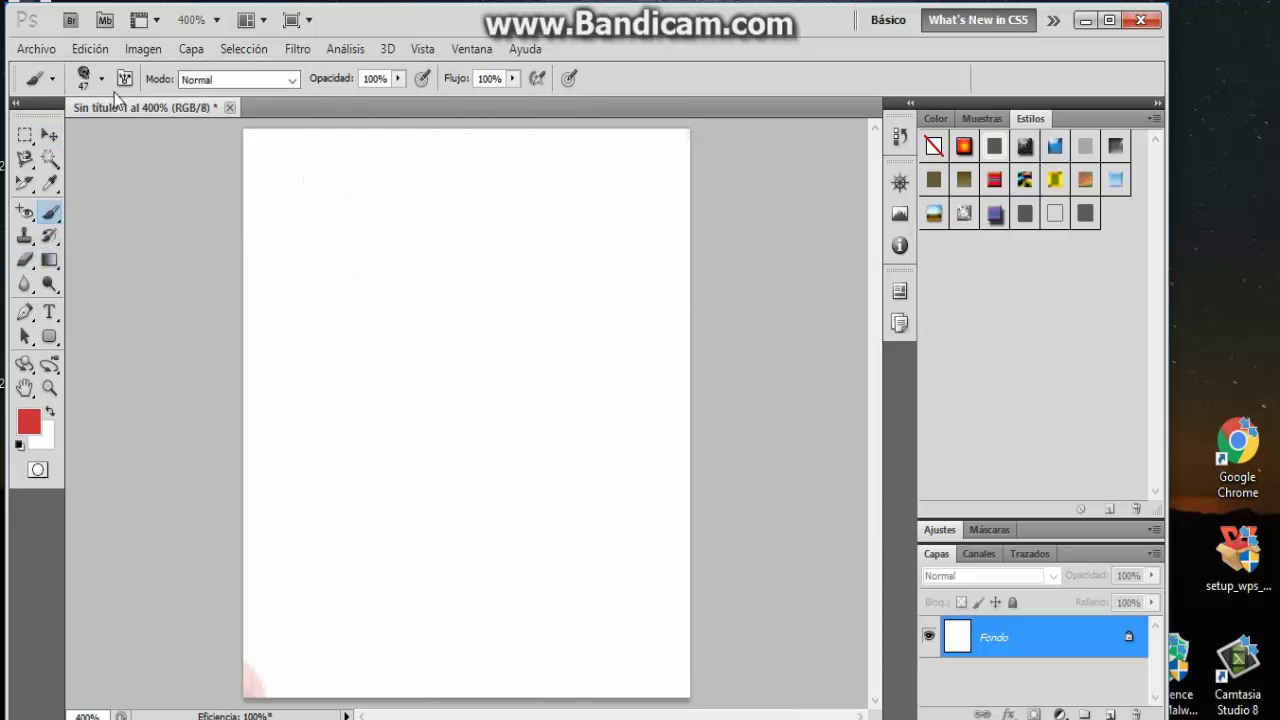
left_click(101, 79)
scroll(116, 218, "up", 1)
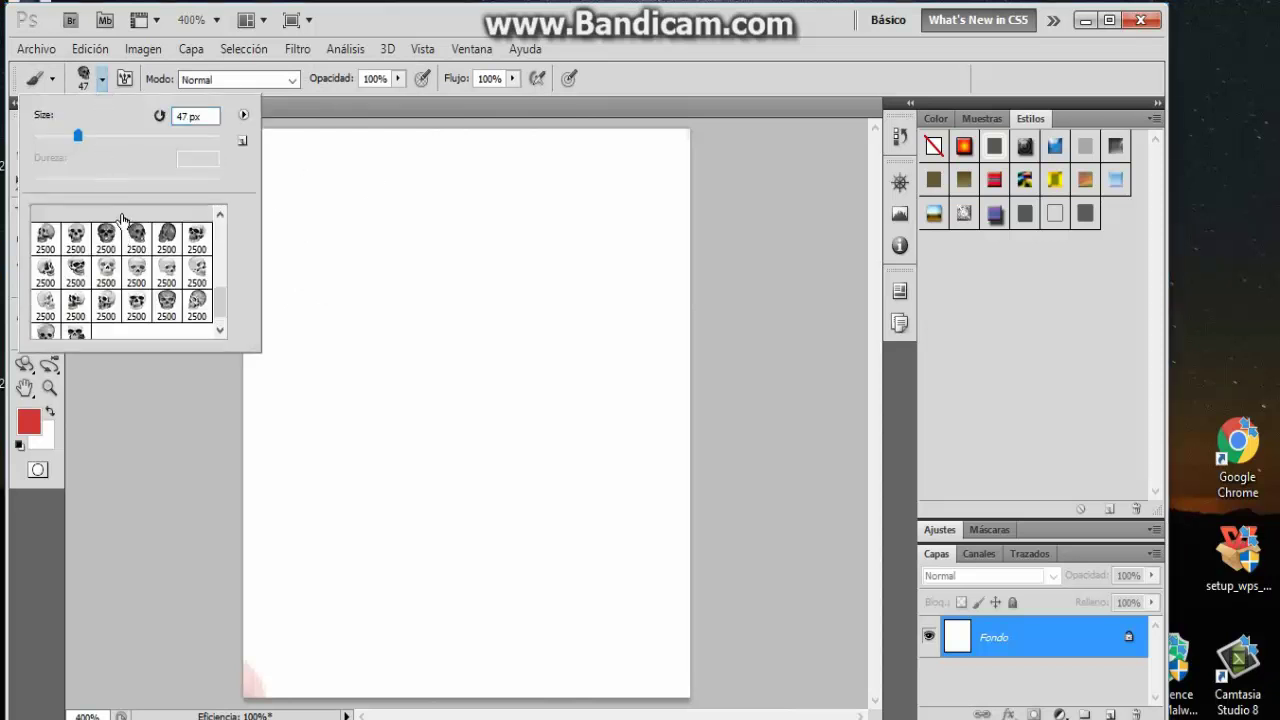
scroll(116, 218, "up", 1)
scroll(116, 218, "up", 1)
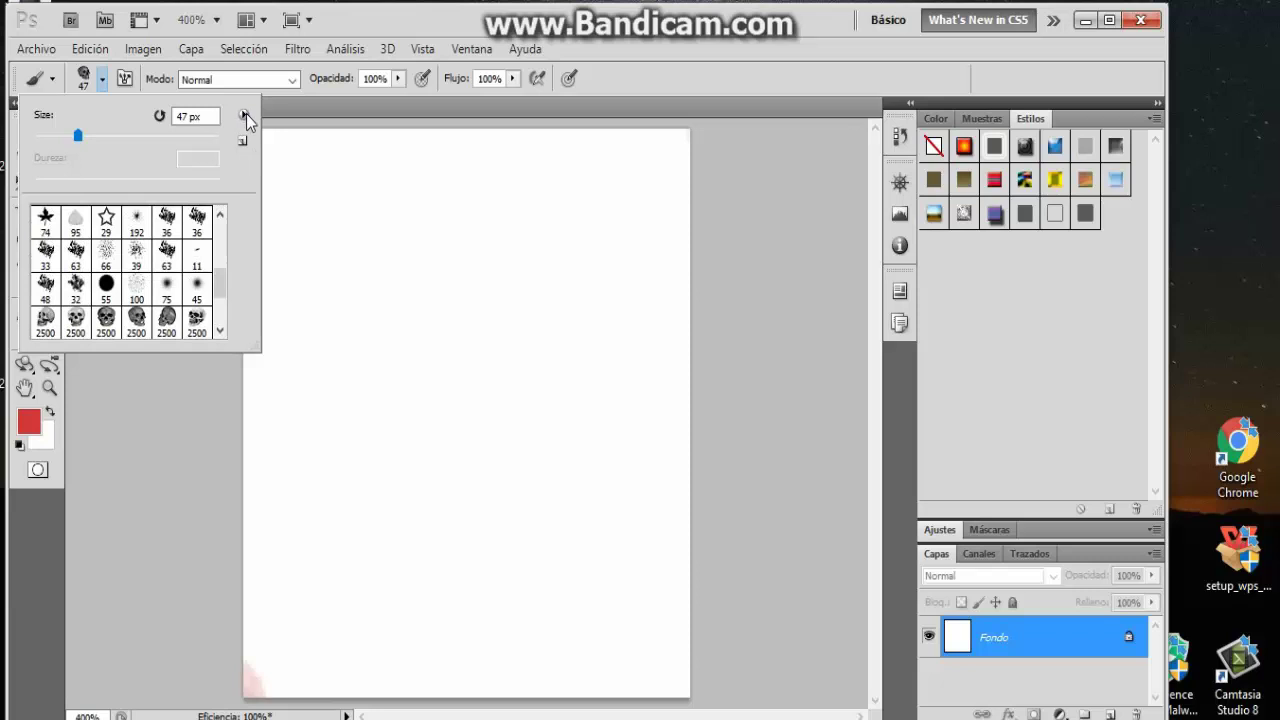
Step: Browse the brush libraries in the Brush Preset flyout menu, then close it
left_click(245, 116)
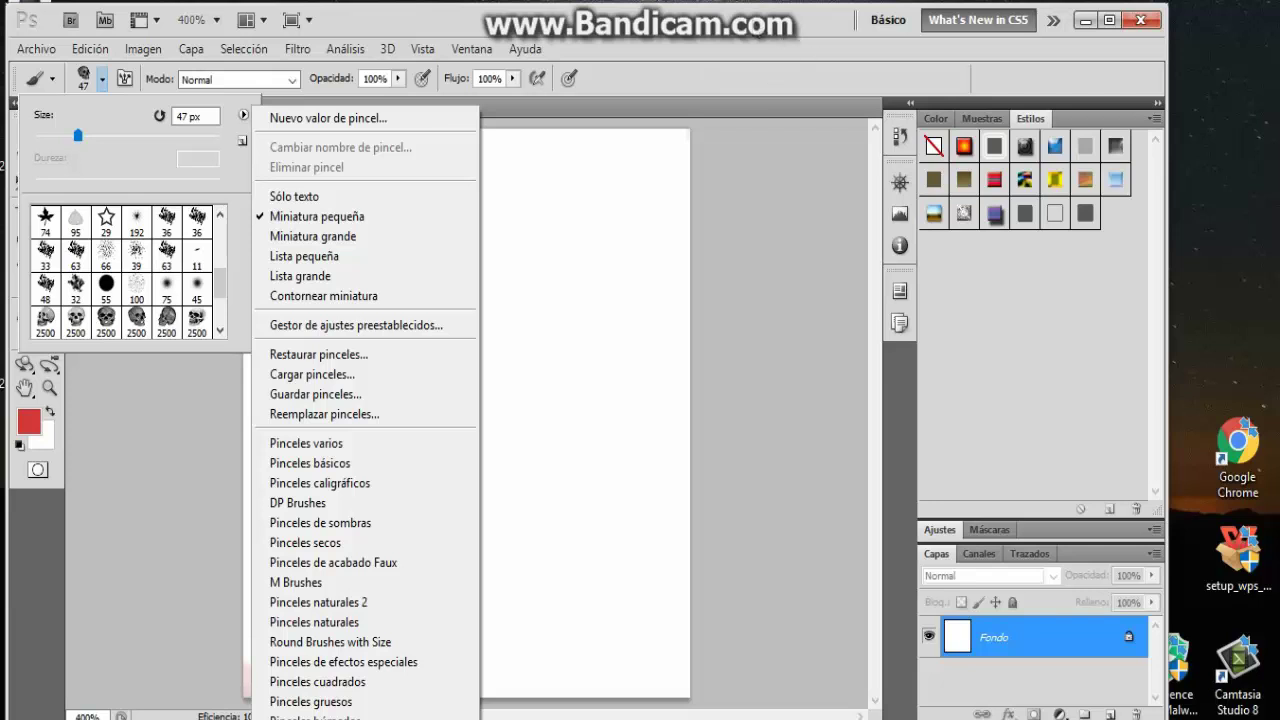
key("Escape")
key("Escape")
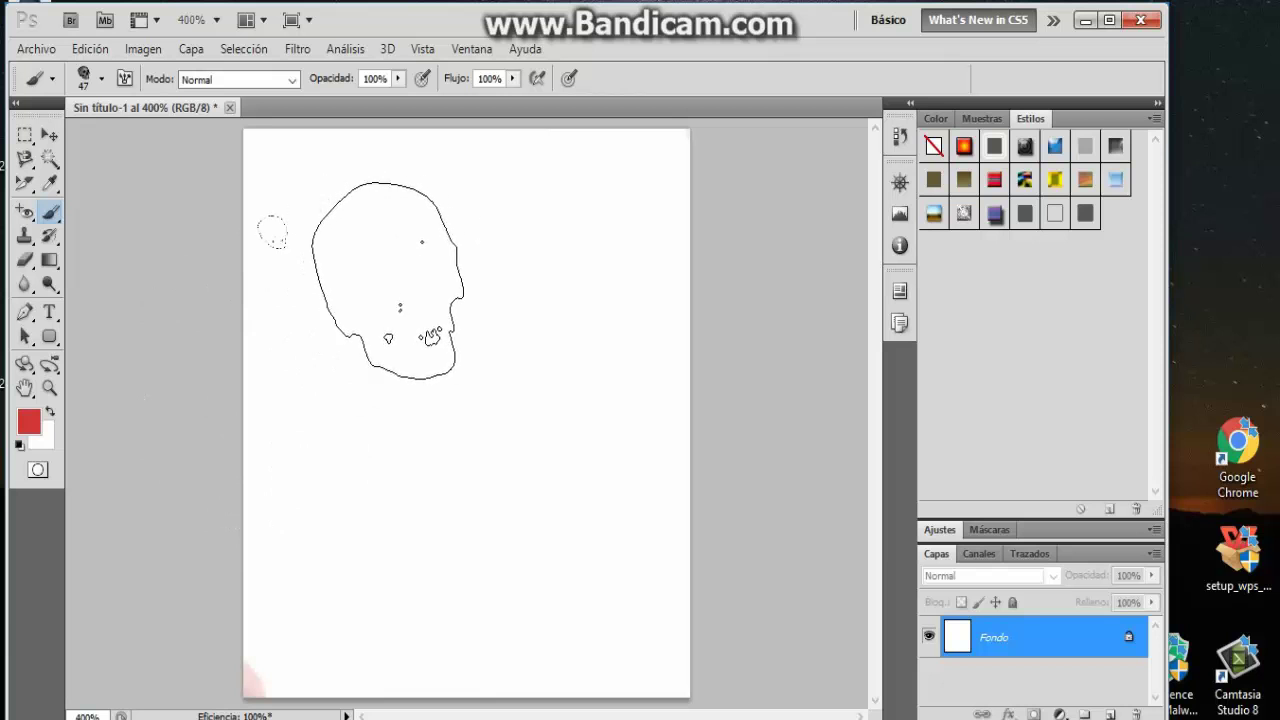
Step: Set the foreground colour to near-white fdf8f8, then choose a light pink instead
left_click(28, 422)
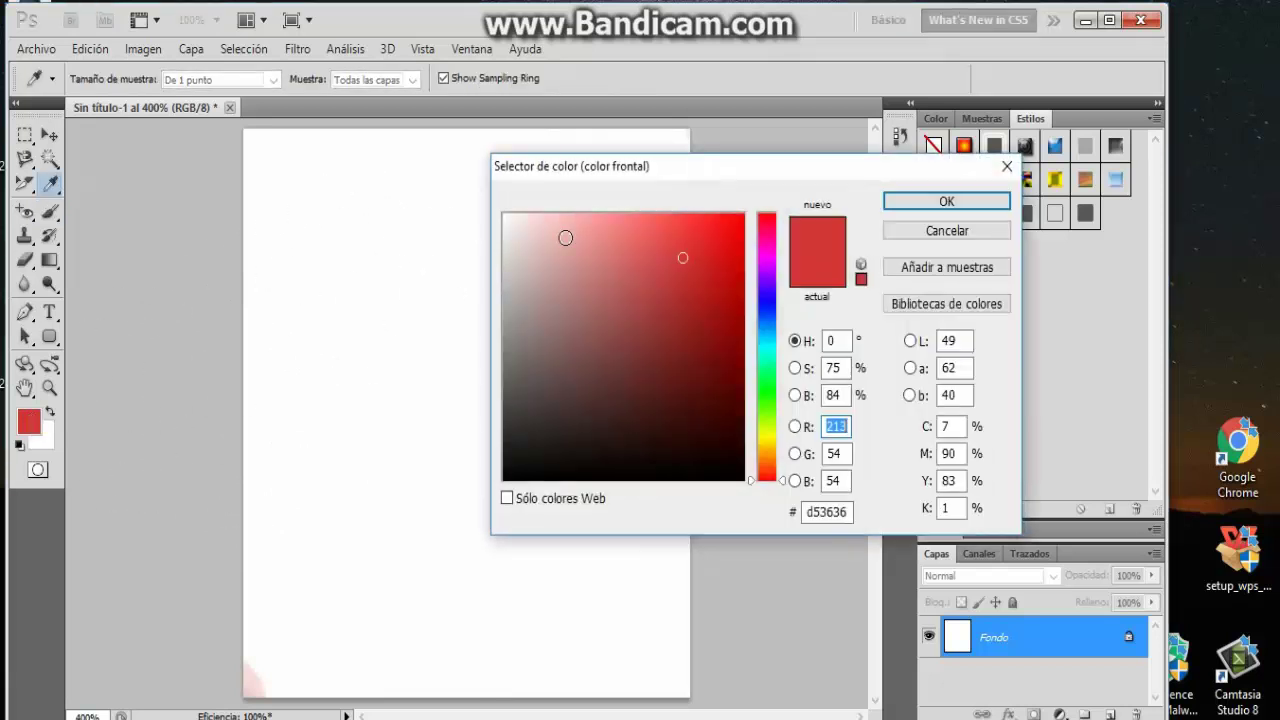
left_click(507, 216)
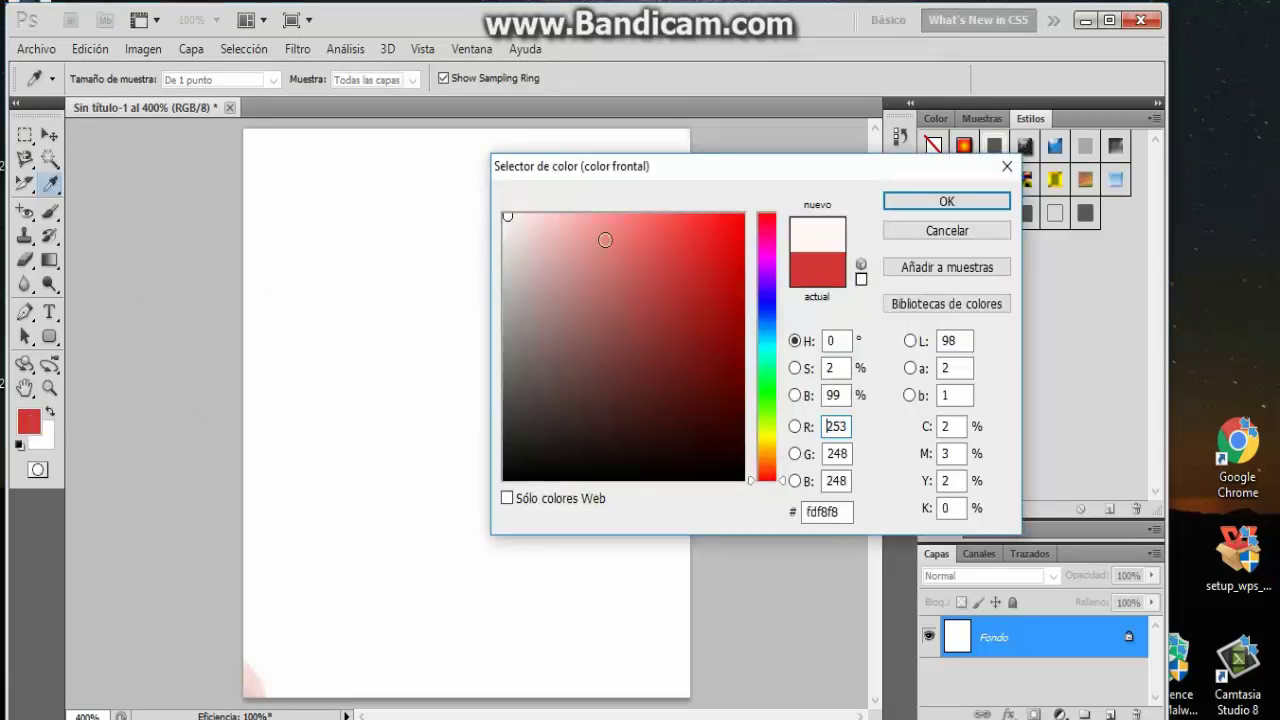
left_click(946, 201)
key("b")
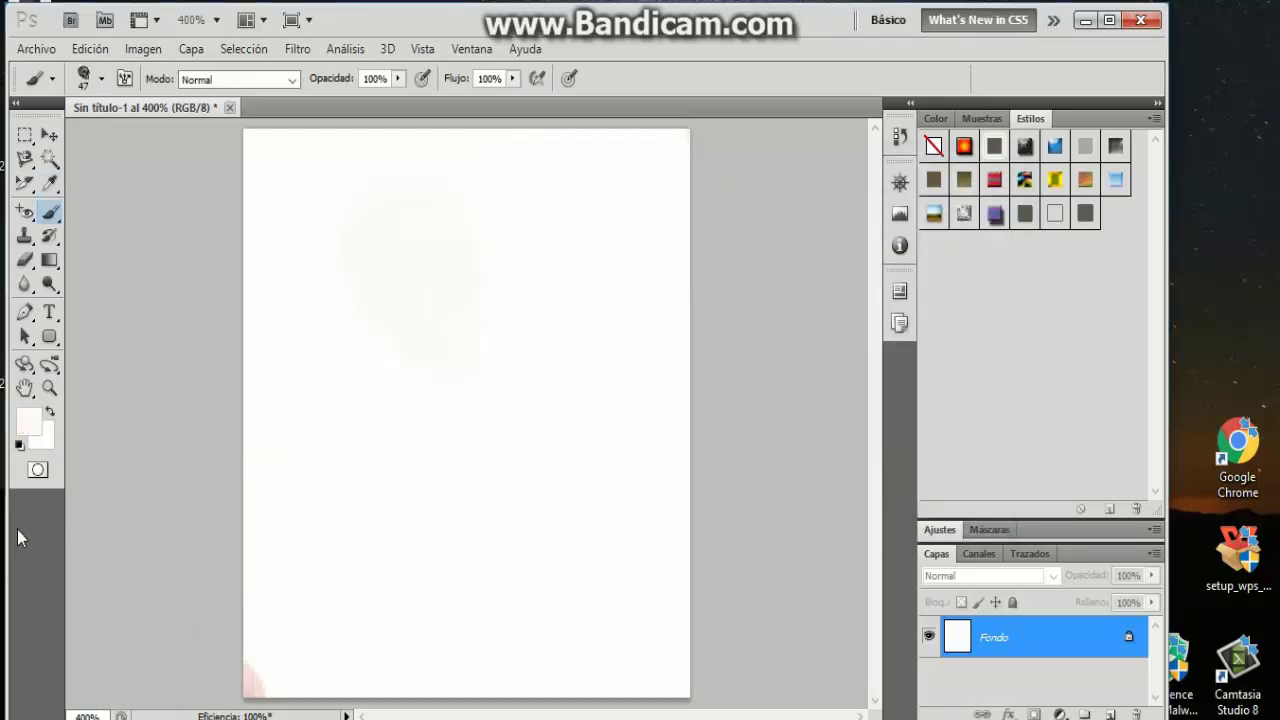
left_click(31, 428)
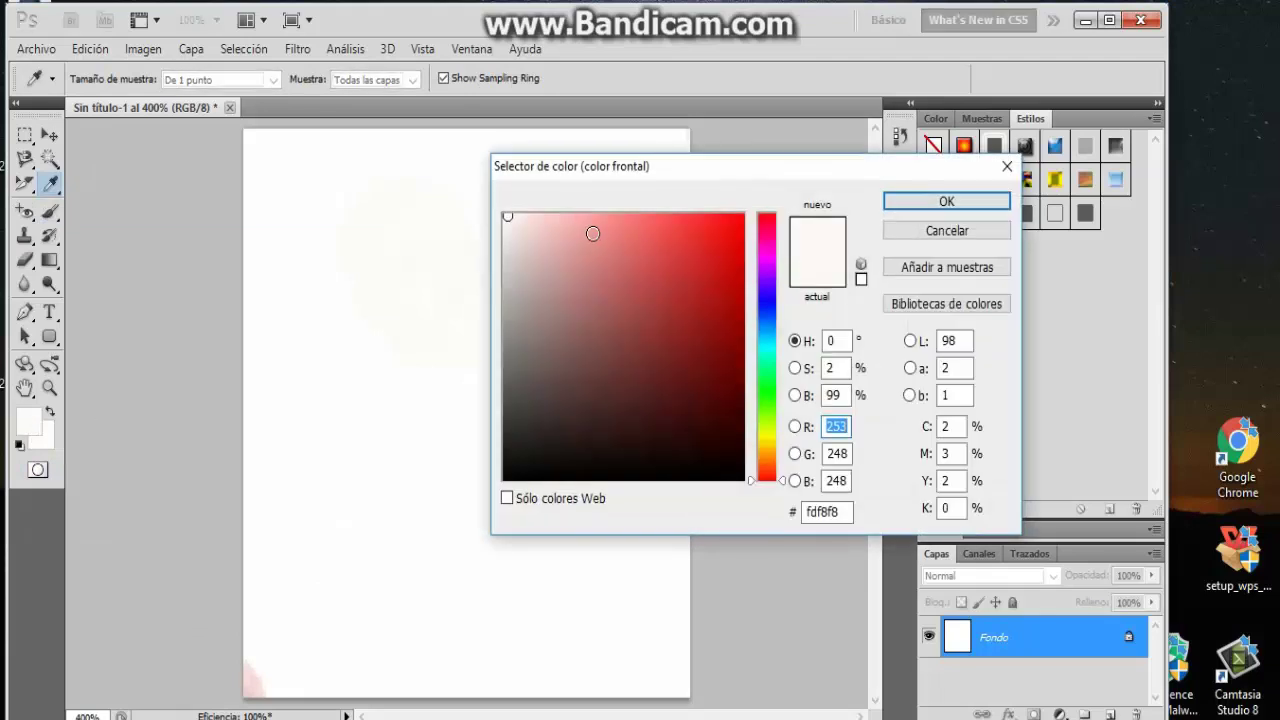
left_click(592, 232)
Step: Confirm the light pink colour and erase the test pink skull with the Eraser
left_click(926, 203)
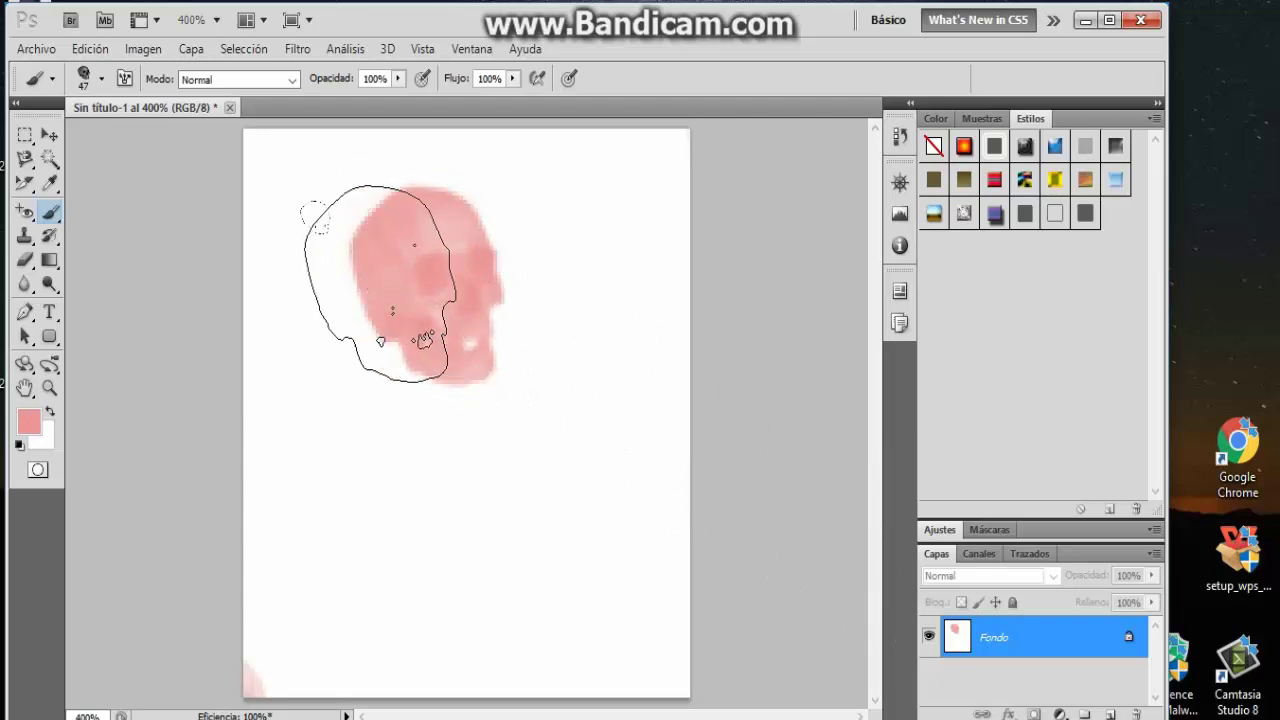
left_click(18, 262)
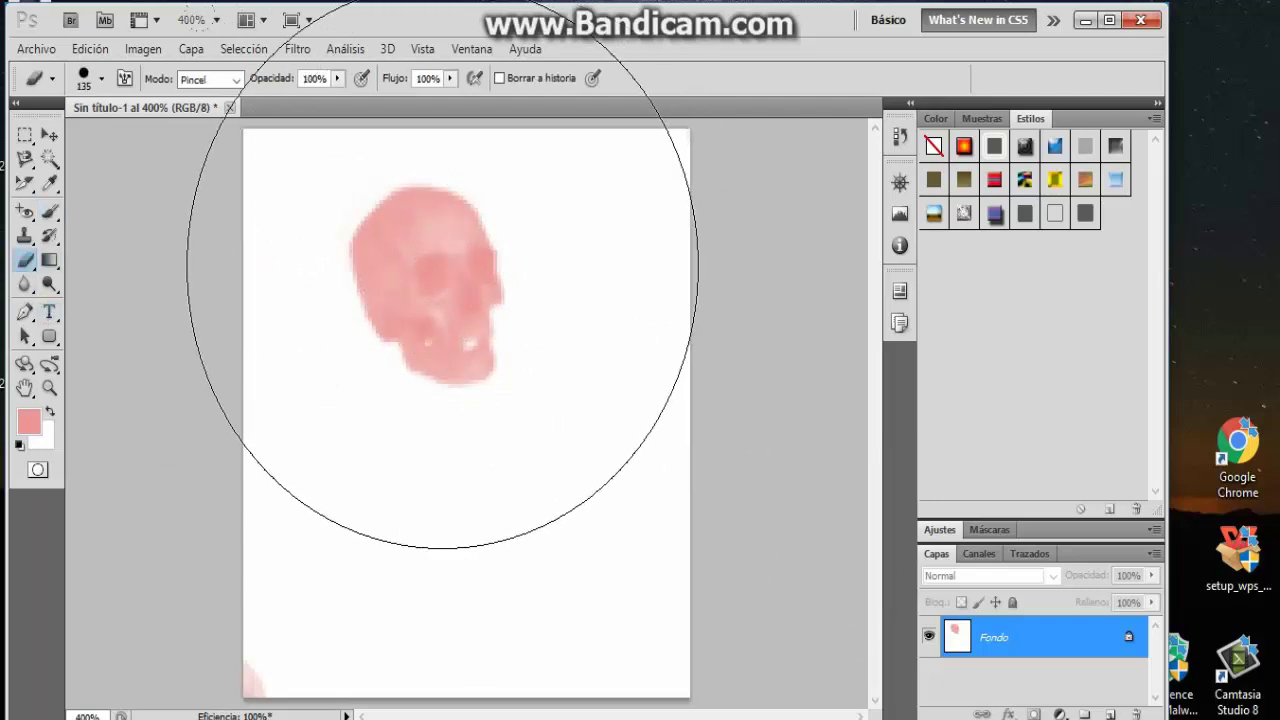
left_click_drag(434, 257, 357, 357)
Step: Reselect the Brush tool and keep its blend mode at Normal
left_click(49, 136)
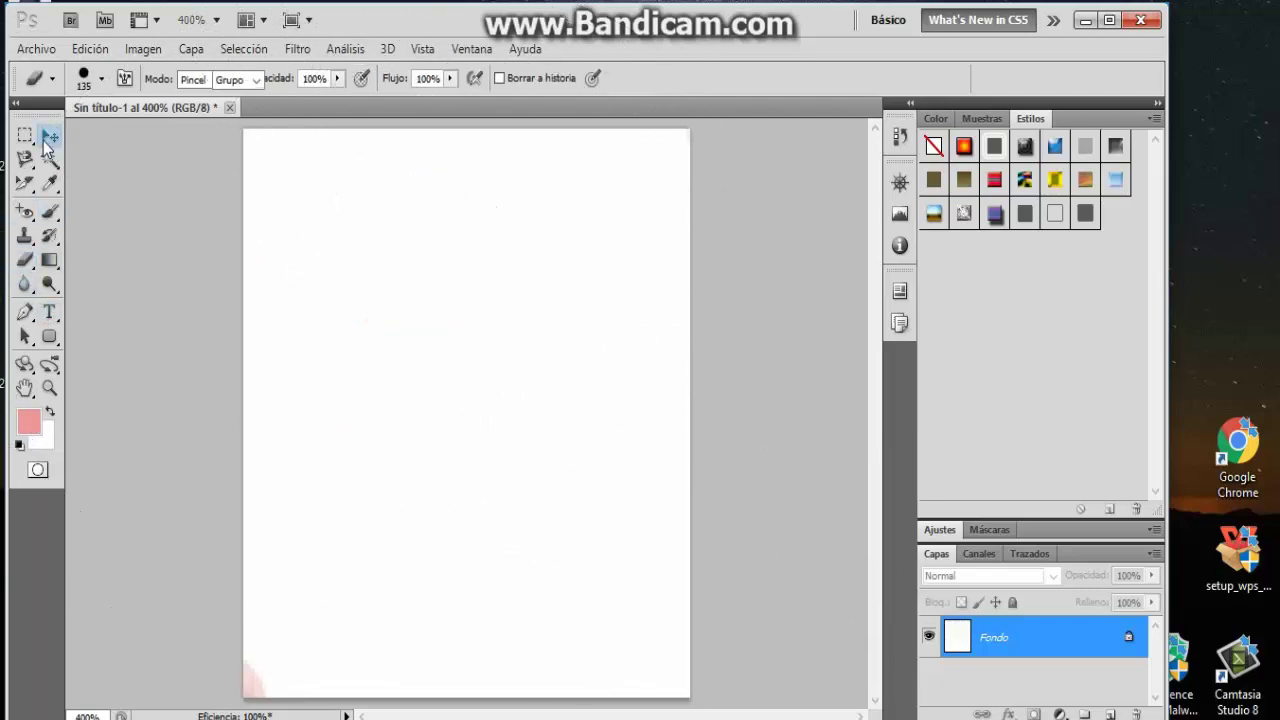
left_click(52, 213)
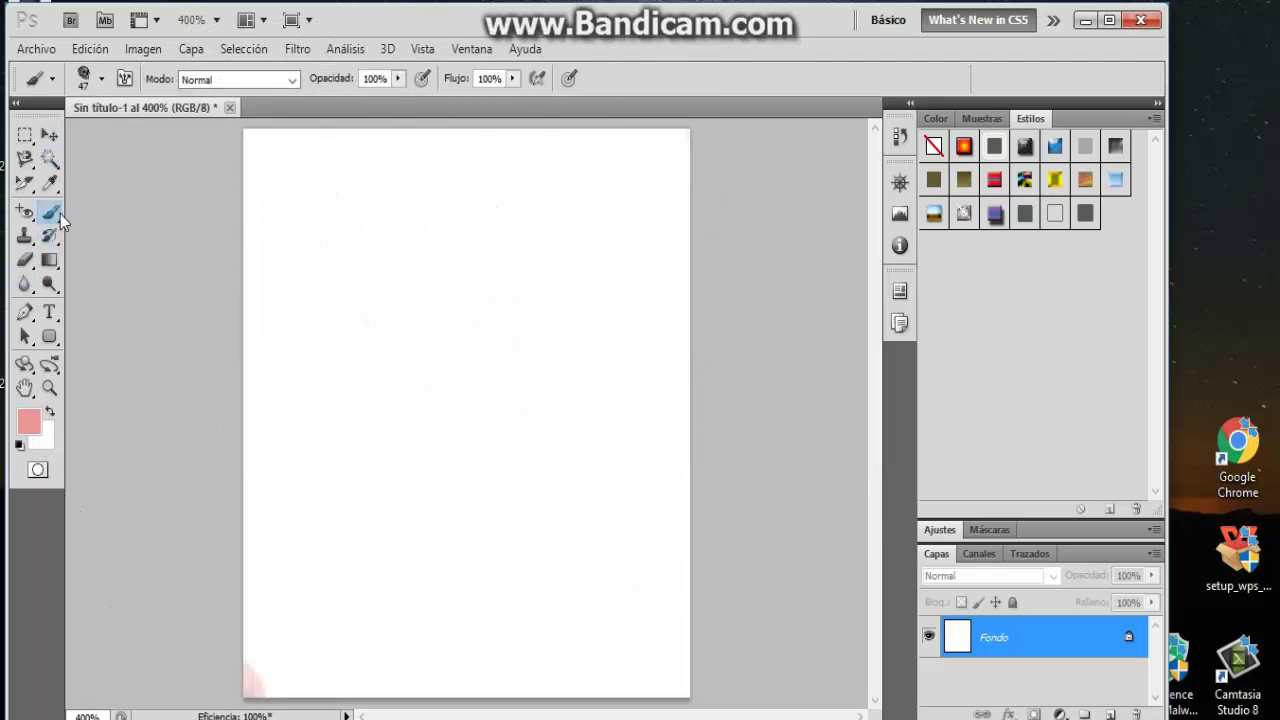
left_click(289, 82)
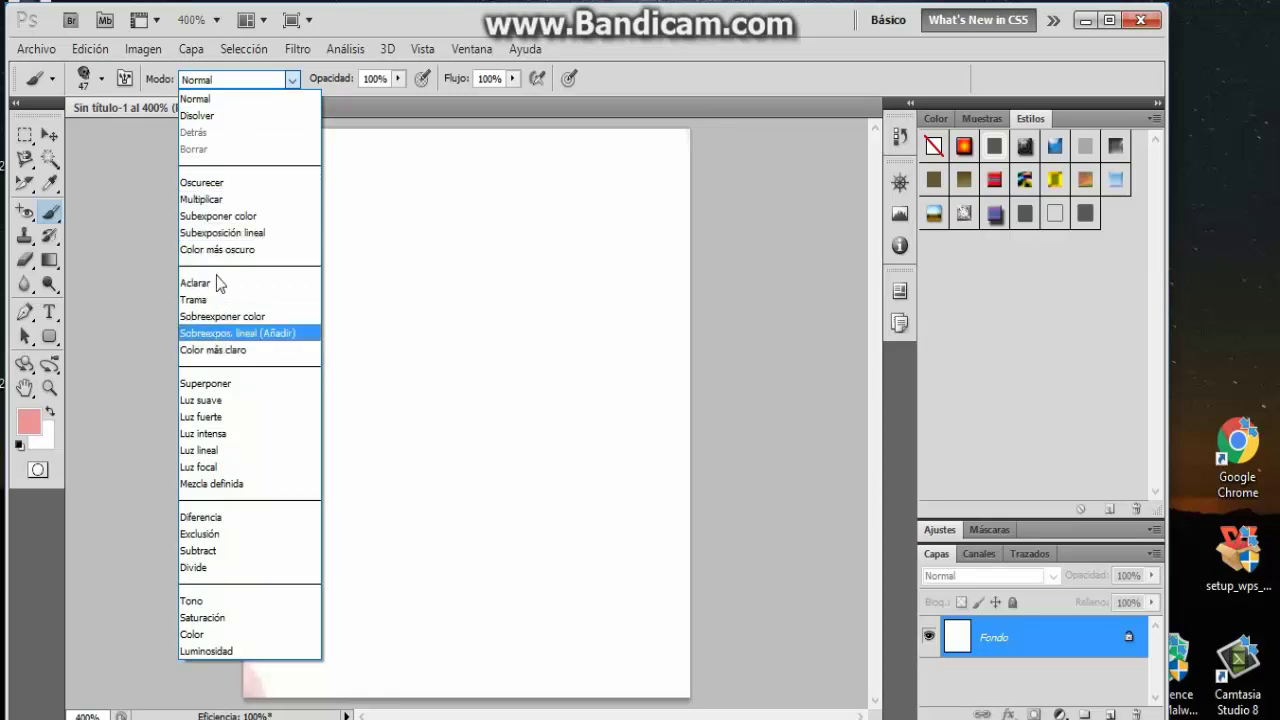
key("Escape")
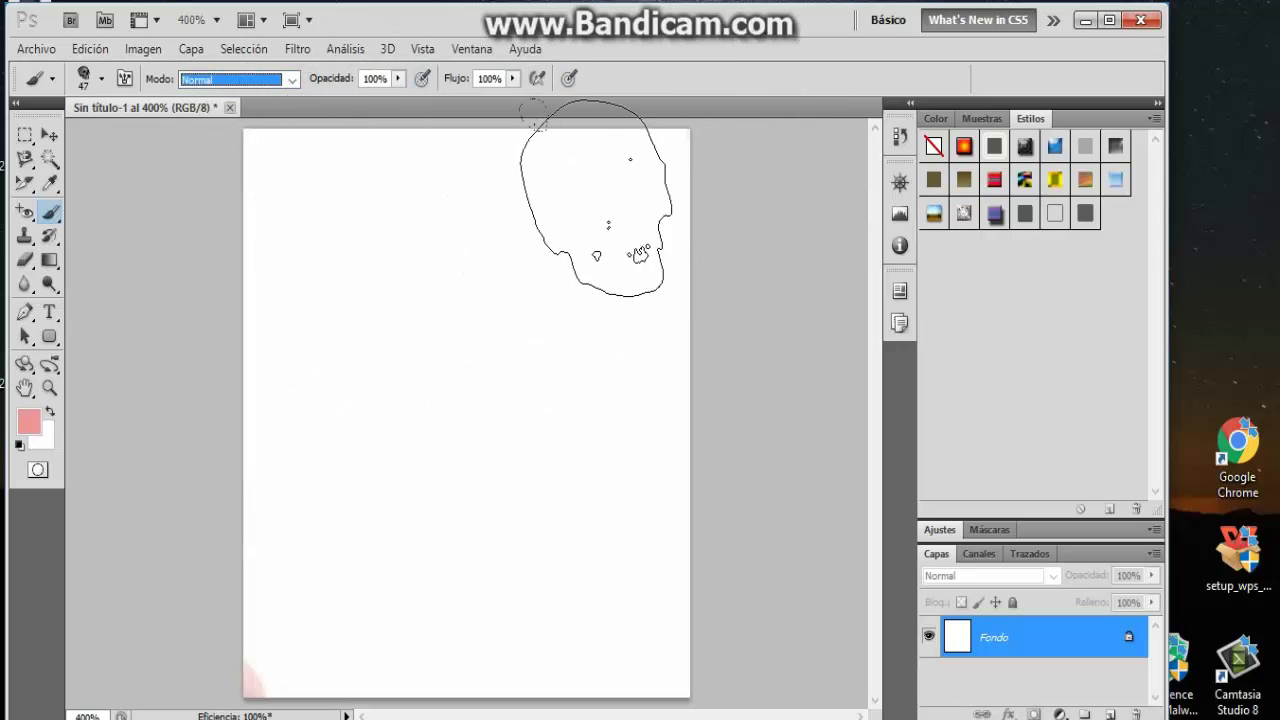
Step: Check the brush preset list, then show the Brush settings panels
left_click(102, 79)
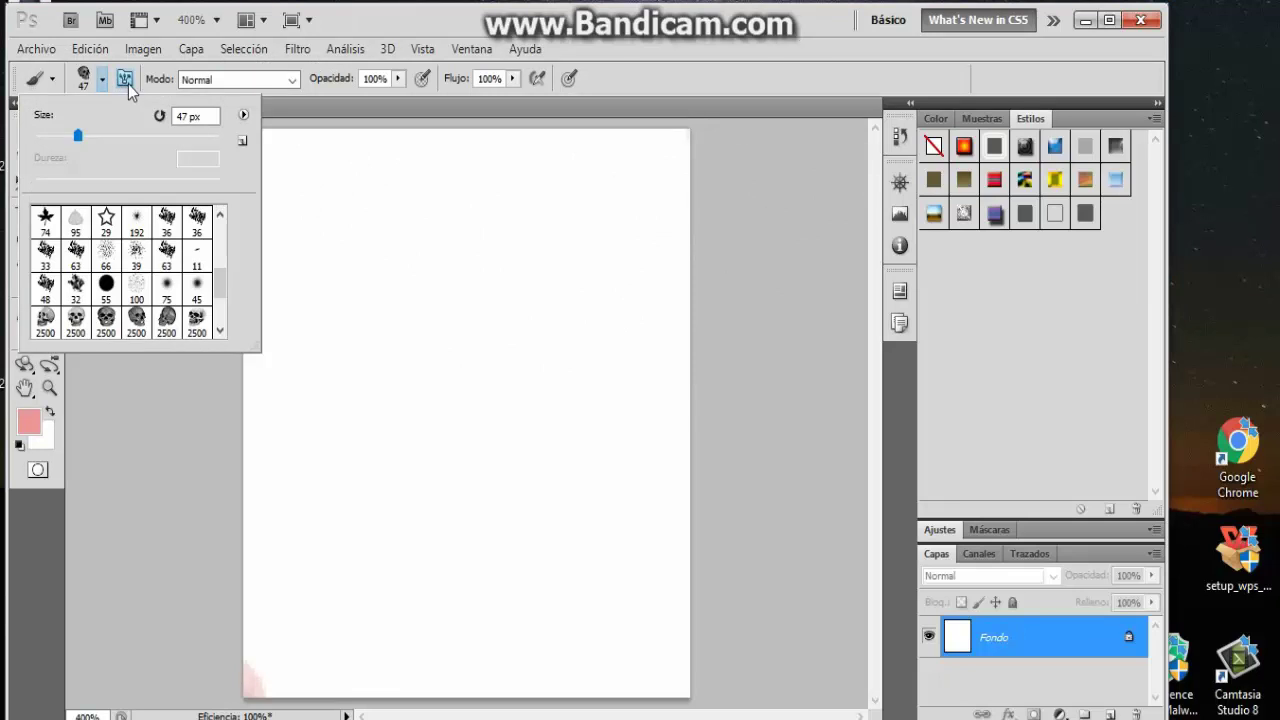
left_click(128, 84)
left_click(128, 84)
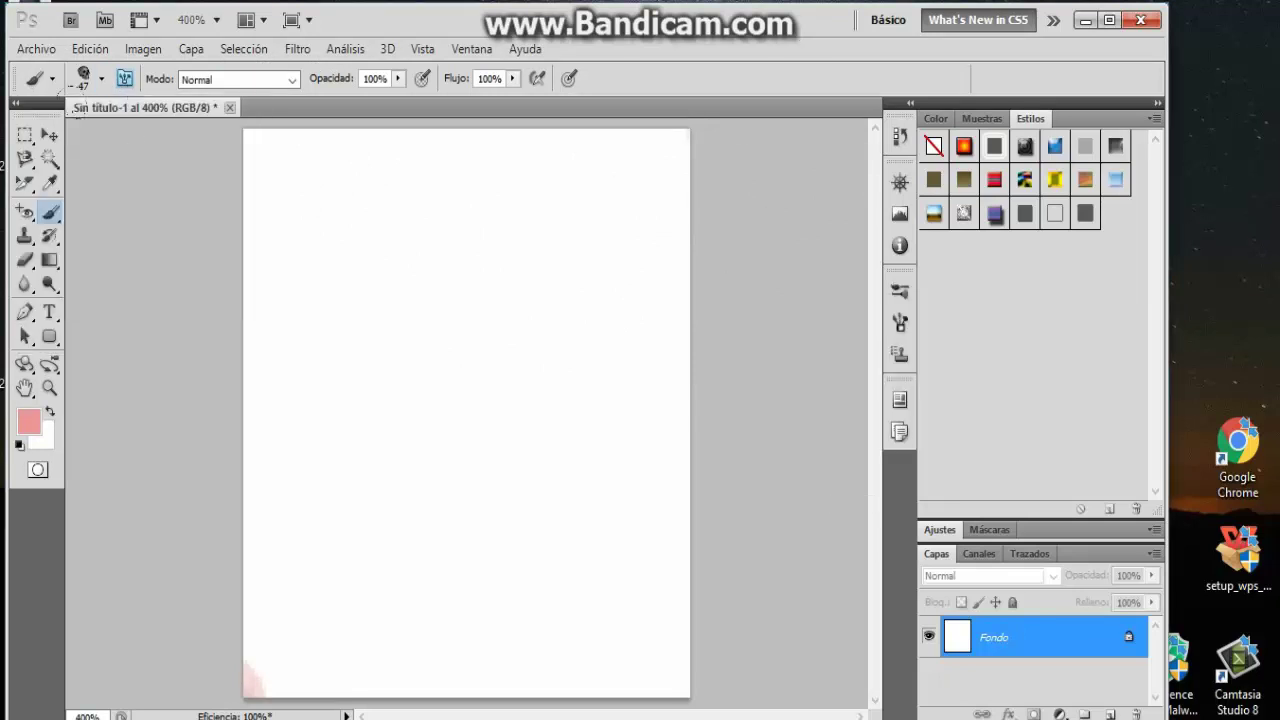
Step: Choose the 30 px soft round tip and paint a pink vertical stroke down the left
left_click(126, 80)
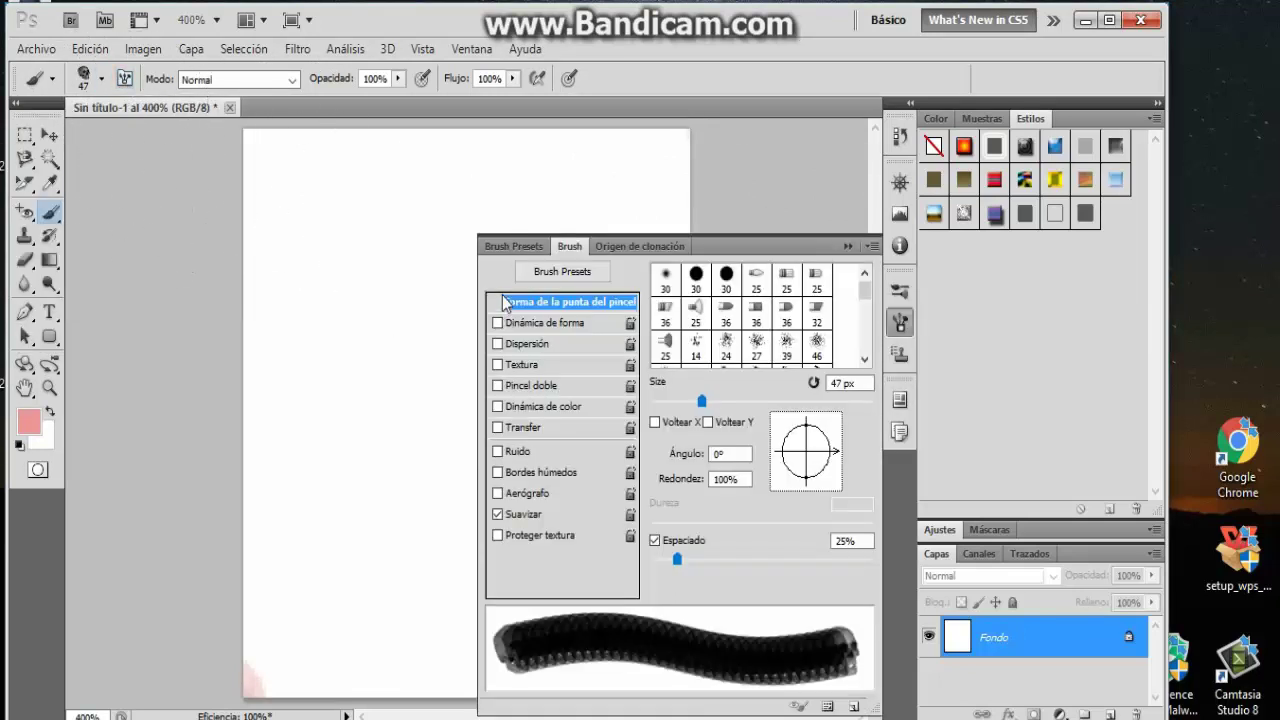
mouse_move(768, 246)
left_mouse_down()
mouse_move(798, 52)
mouse_move(808, 86)
left_mouse_up()
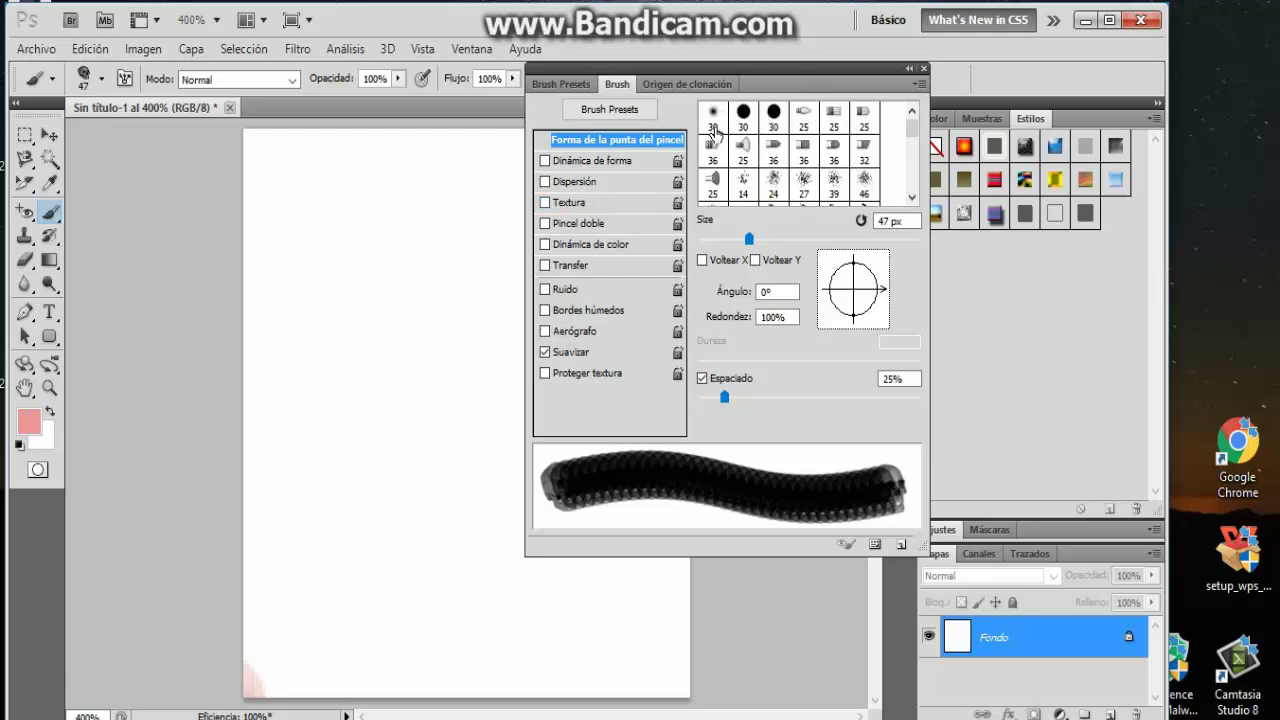
left_click(713, 118)
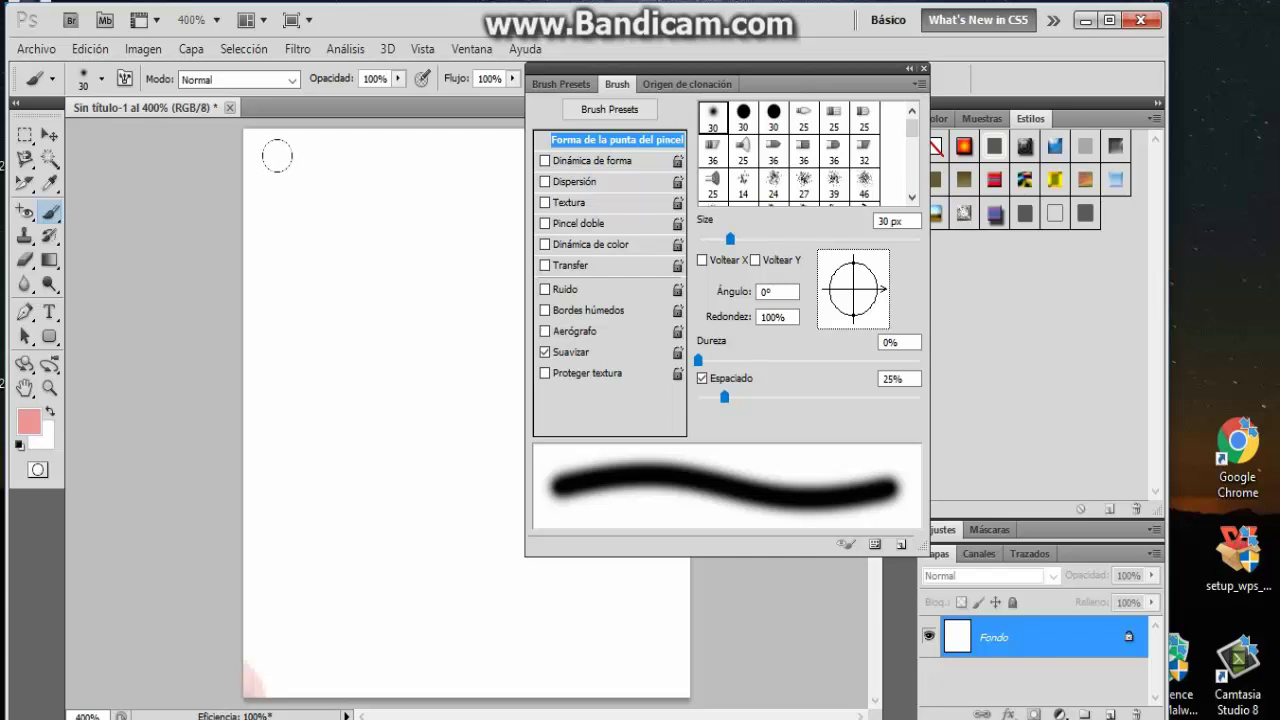
left_click_drag(277, 151, 300, 520)
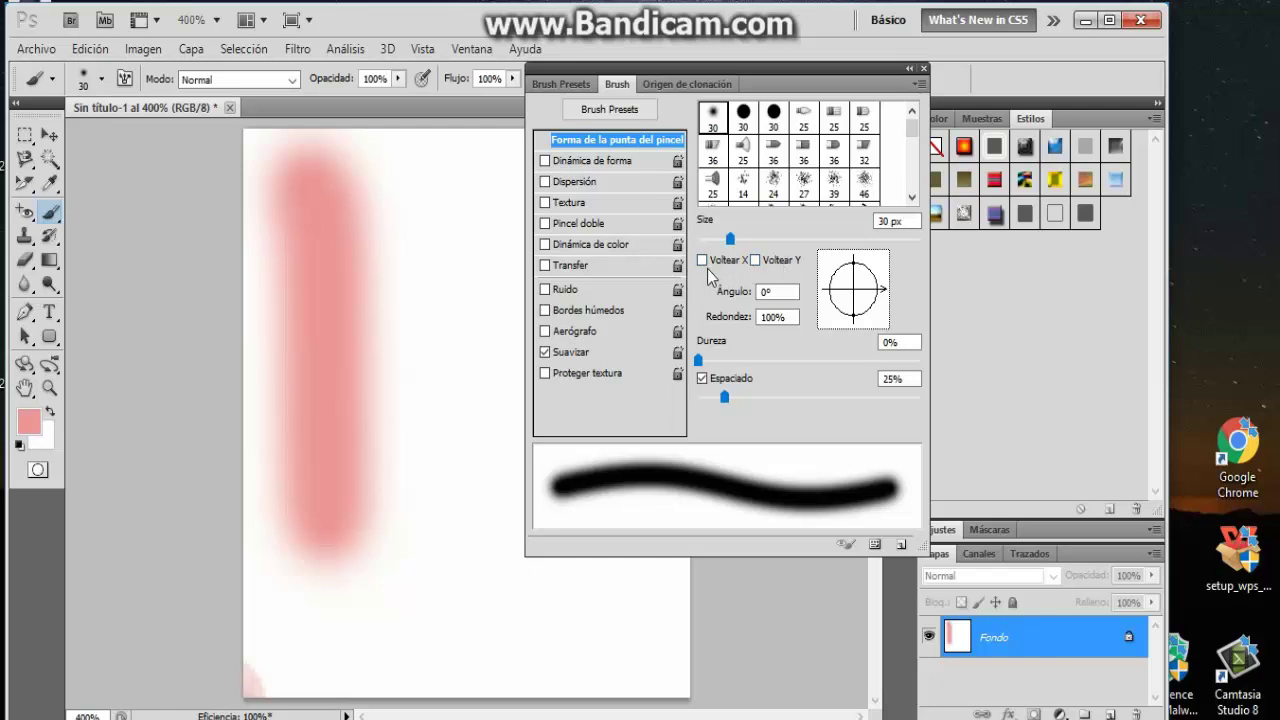
Step: Paint a rounded bowl and streak beside the stroke with the tip flipped horizontally, then unflip it
left_click(702, 260)
mouse_move(428, 228)
left_mouse_down()
mouse_move(380, 480)
mouse_move(417, 291)
mouse_move(329, 191)
mouse_move(373, 401)
mouse_move(360, 157)
mouse_move(403, 309)
mouse_move(291, 177)
left_mouse_up()
mouse_move(406, 152)
left_mouse_down()
mouse_move(331, 343)
mouse_move(360, 222)
left_mouse_up()
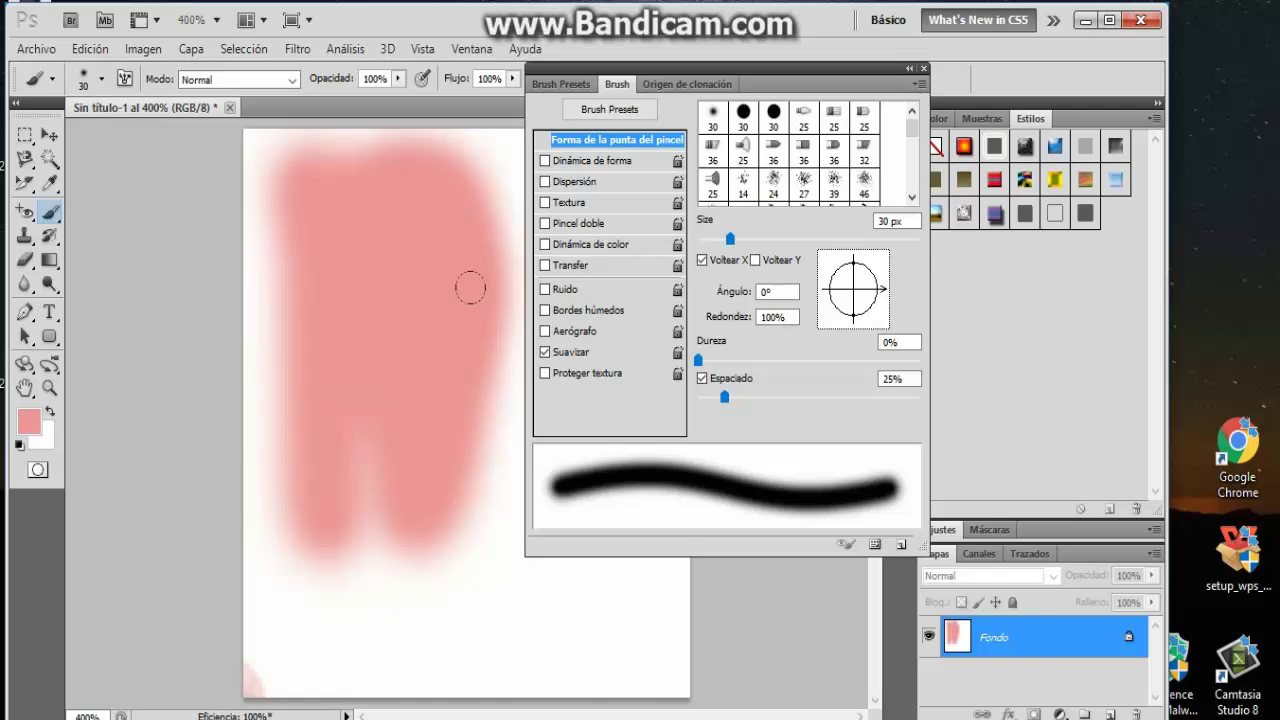
left_click(702, 260)
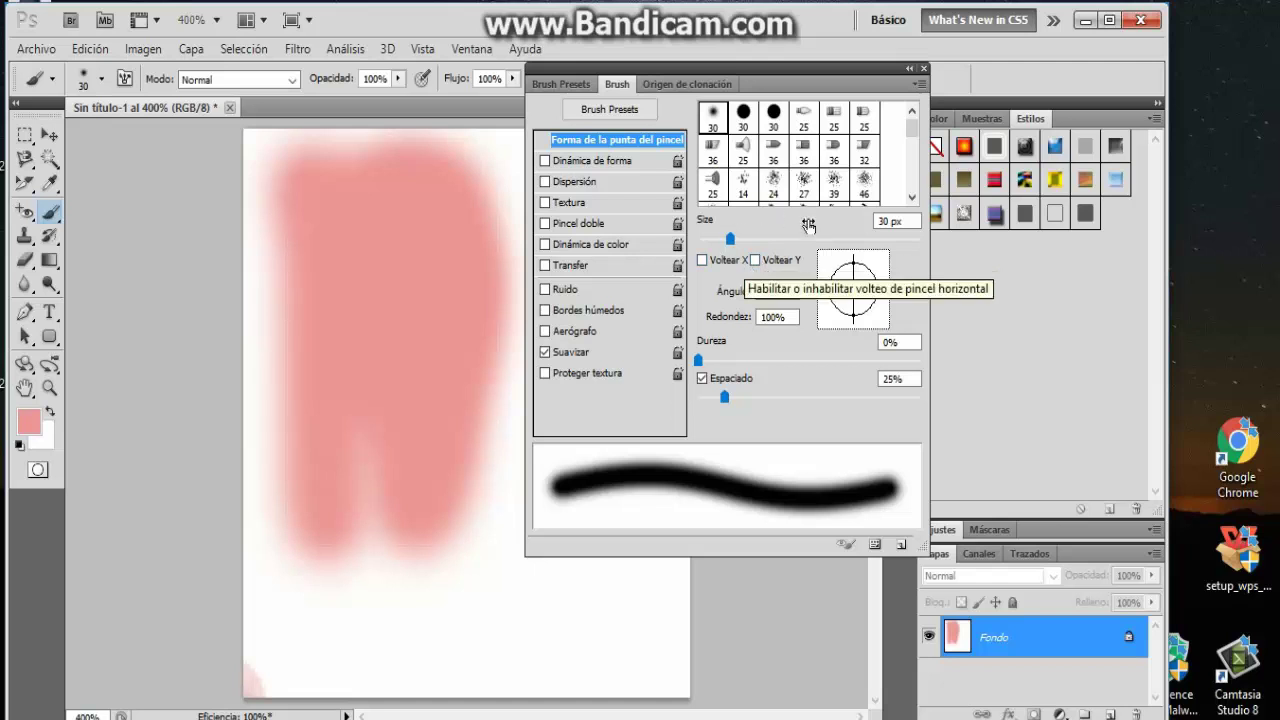
Step: Enlarge the brush to 924 px to paint the whole canvas pink, then shrink it to 21 px
left_click_drag(730, 241, 908, 240)
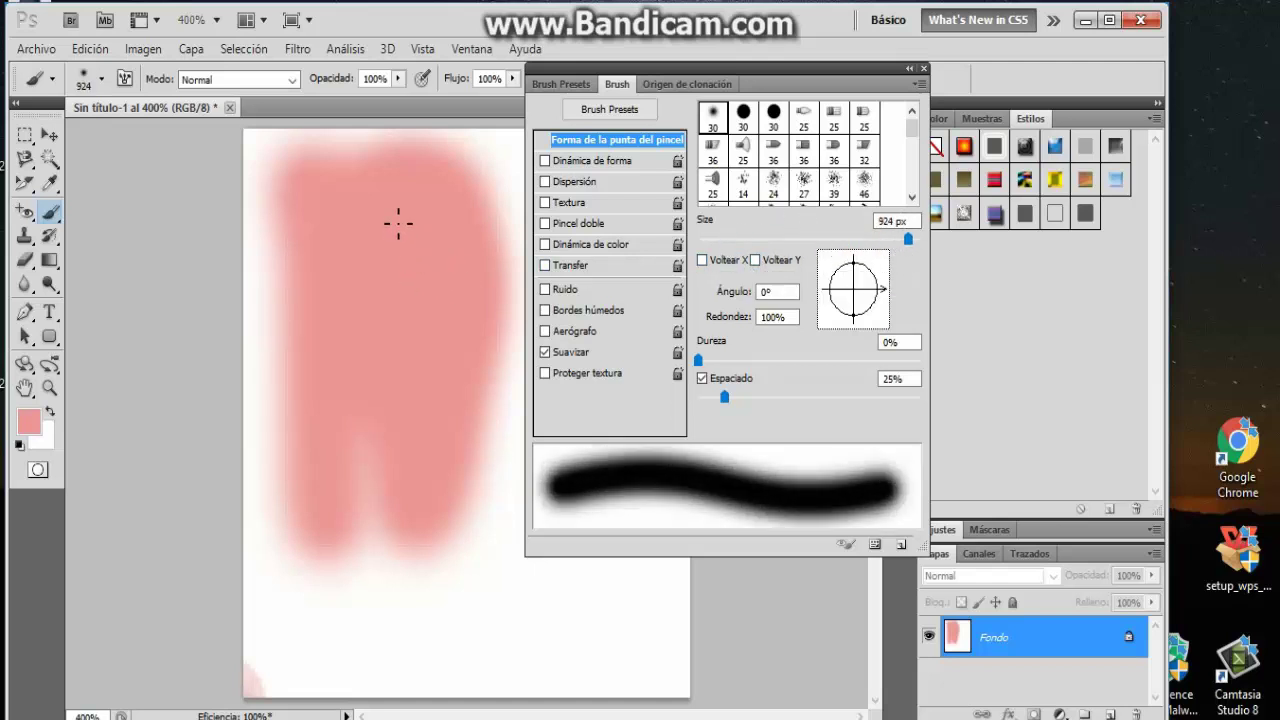
left_click_drag(398, 224, 390, 235)
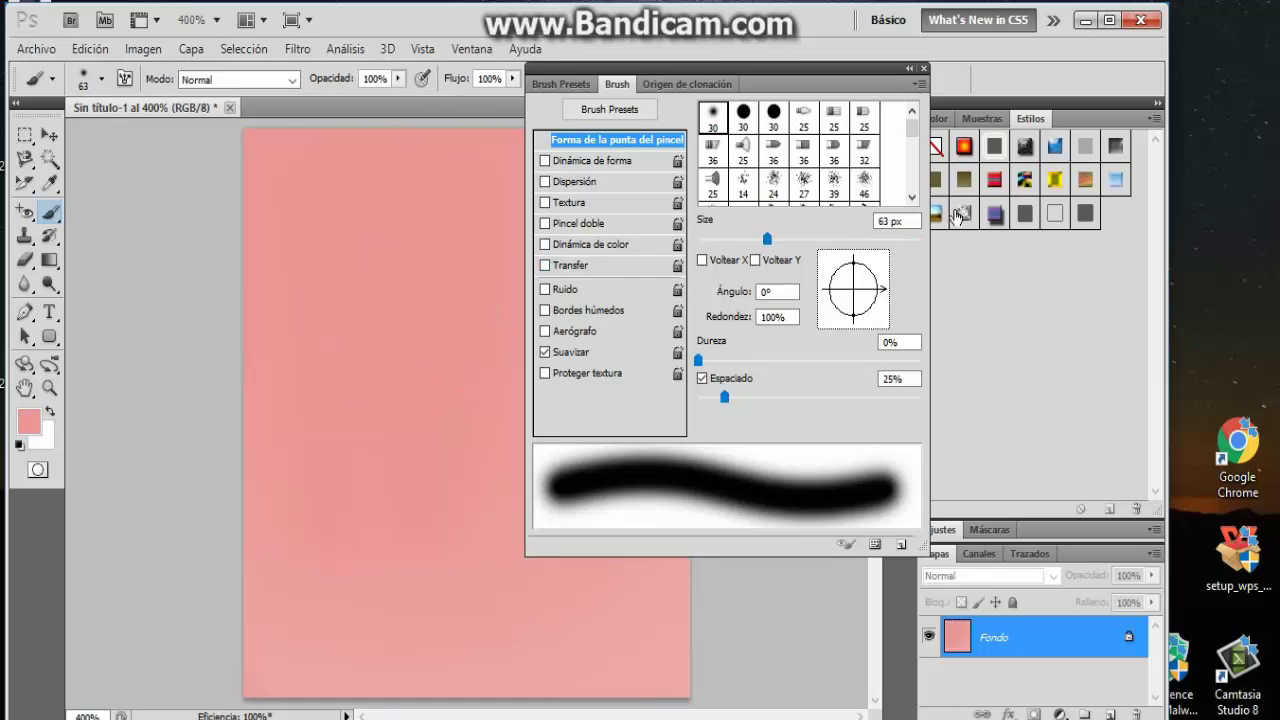
mouse_move(727, 238)
left_mouse_down()
mouse_move(909, 240)
mouse_move(743, 240)
mouse_move(716, 275)
mouse_move(846, 290)
mouse_move(756, 305)
mouse_move(862, 310)
mouse_move(790, 320)
mouse_move(730, 300)
mouse_move(846, 288)
mouse_move(708, 316)
mouse_move(740, 318)
mouse_move(722, 318)
left_mouse_up()
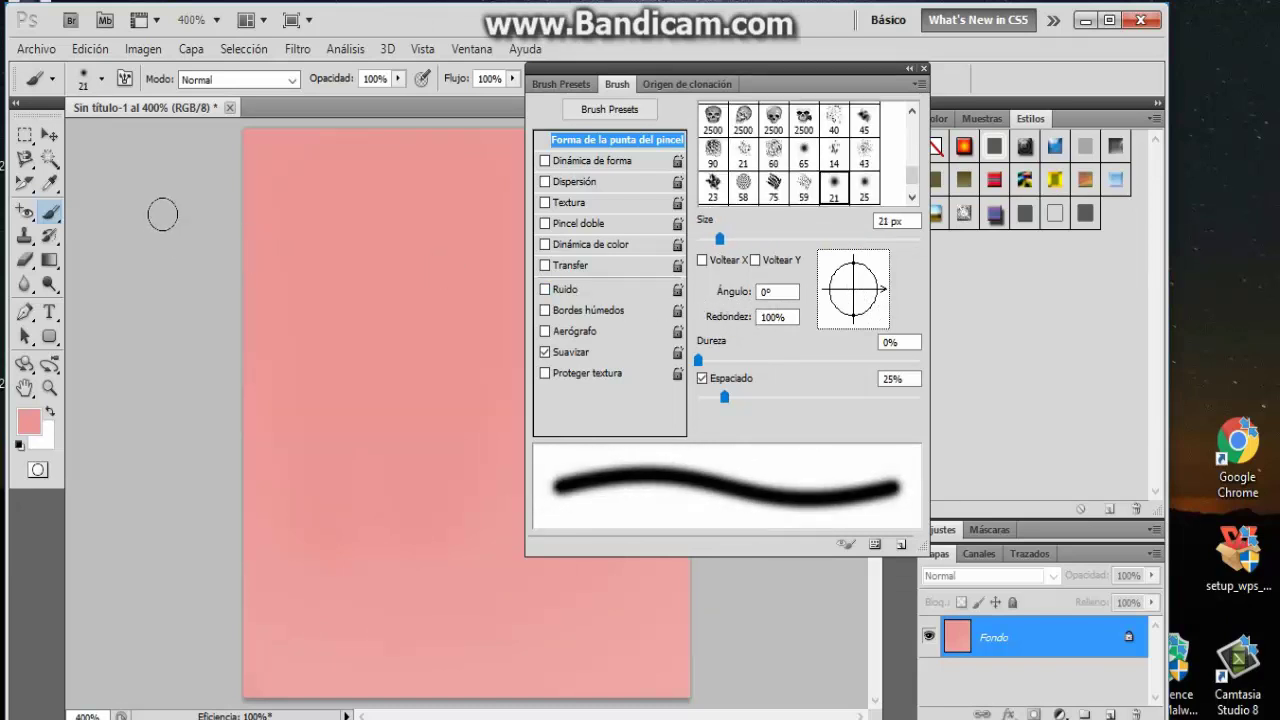
Step: Load the 29 px scattered star brush preset
left_click(101, 80)
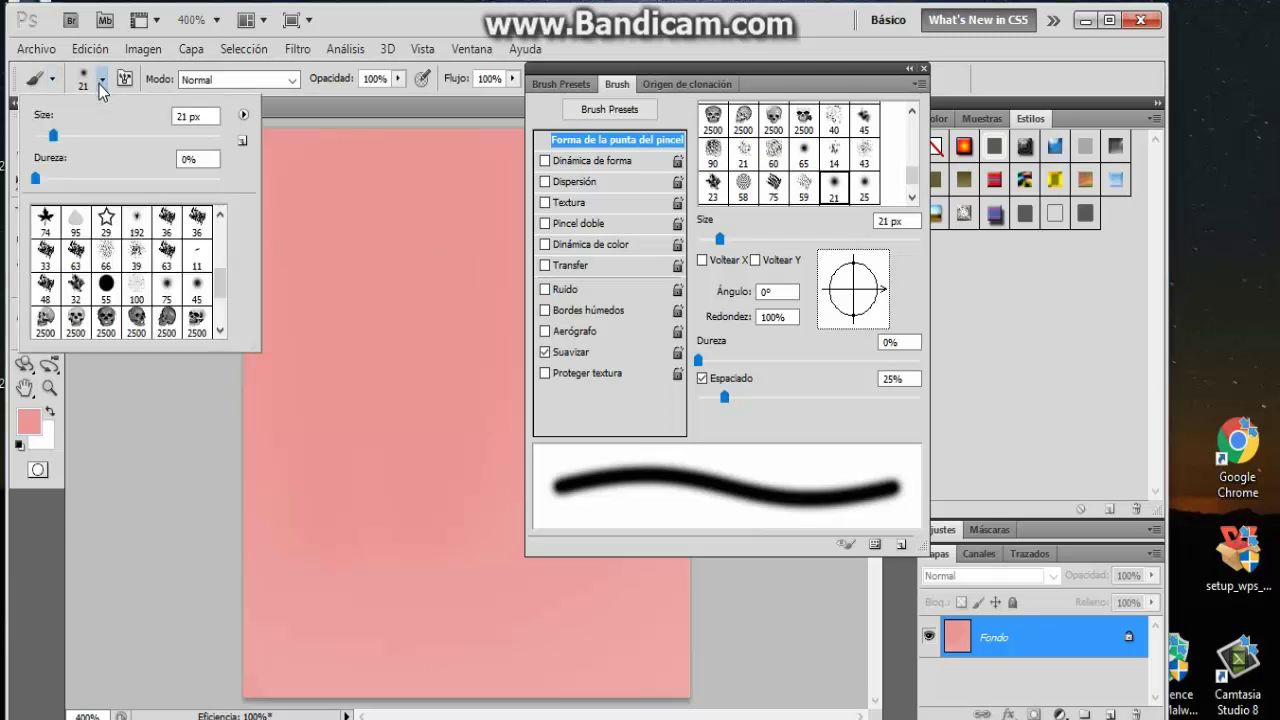
left_click(114, 229)
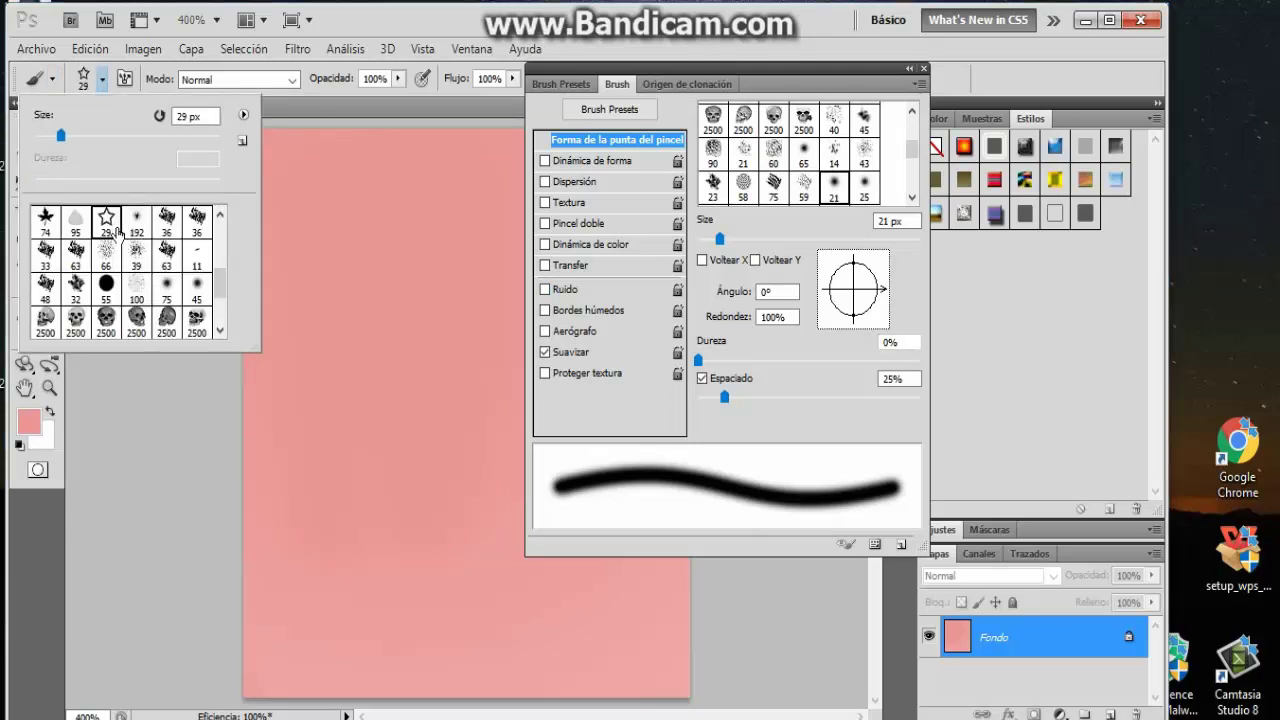
left_click(89, 390)
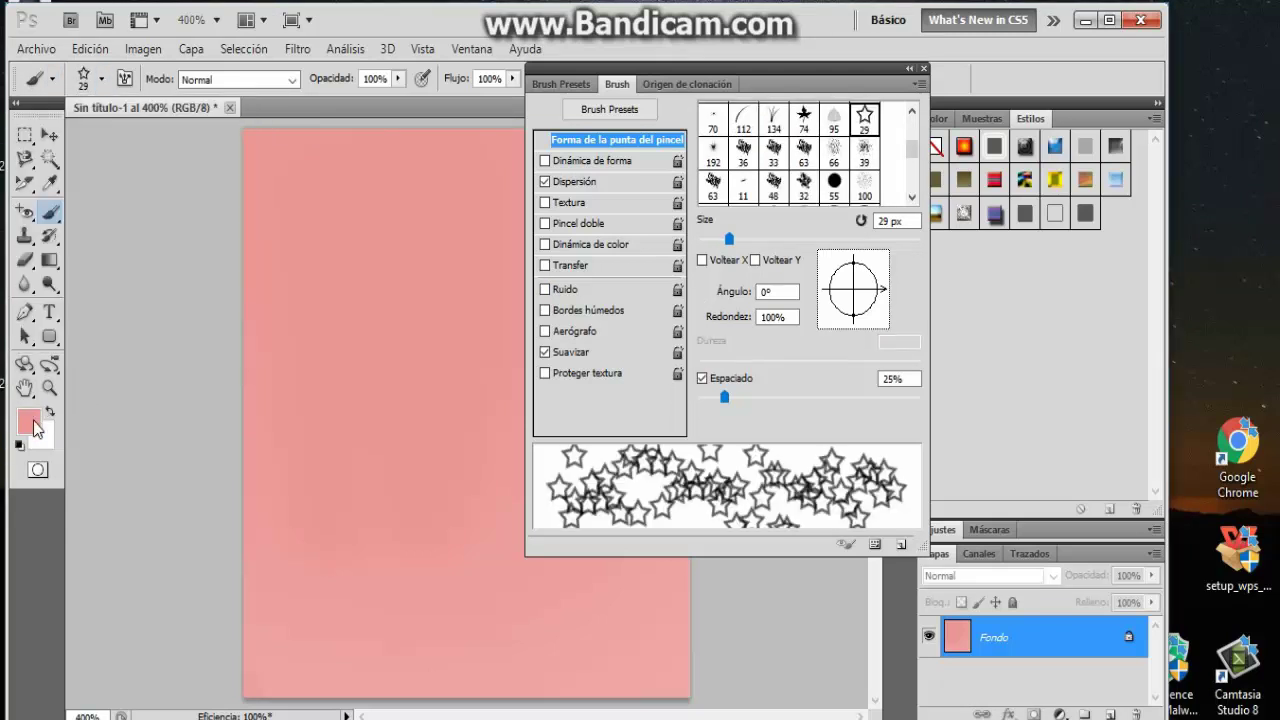
Step: Set the foreground colour to lavender blue 9e96ed
left_click(28, 421)
left_click(766, 298)
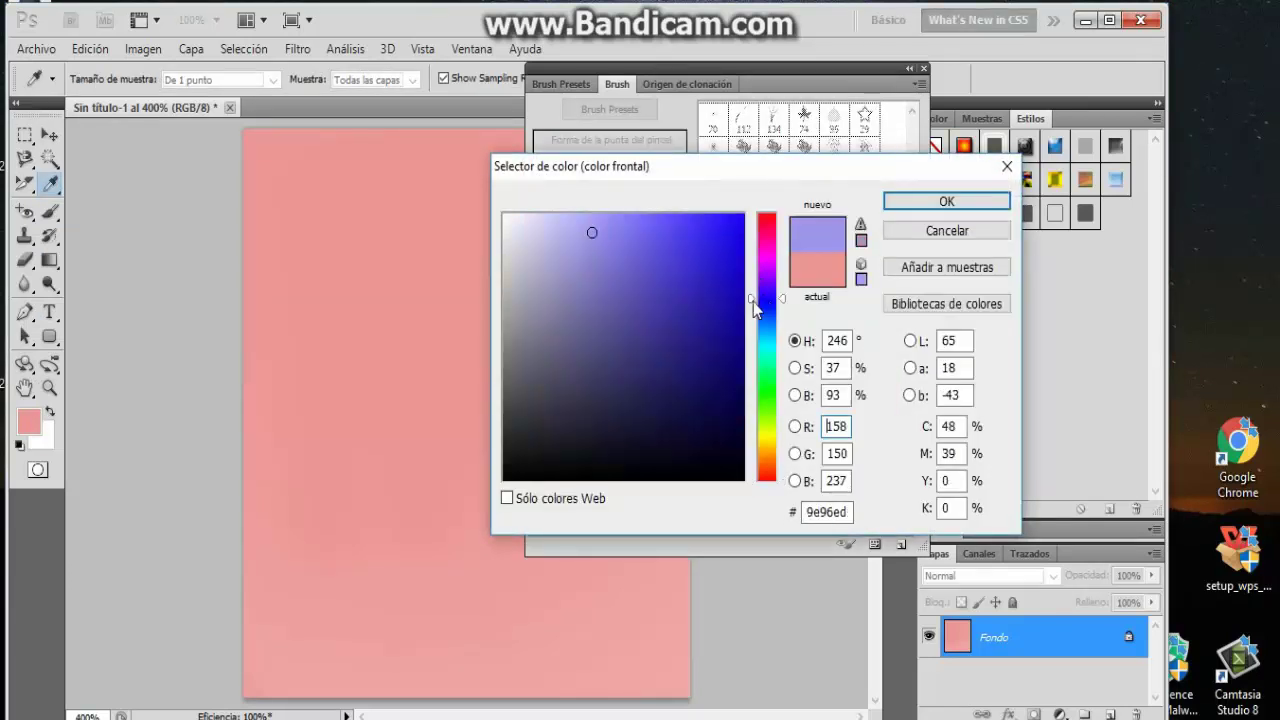
left_click(679, 237)
left_click(946, 201)
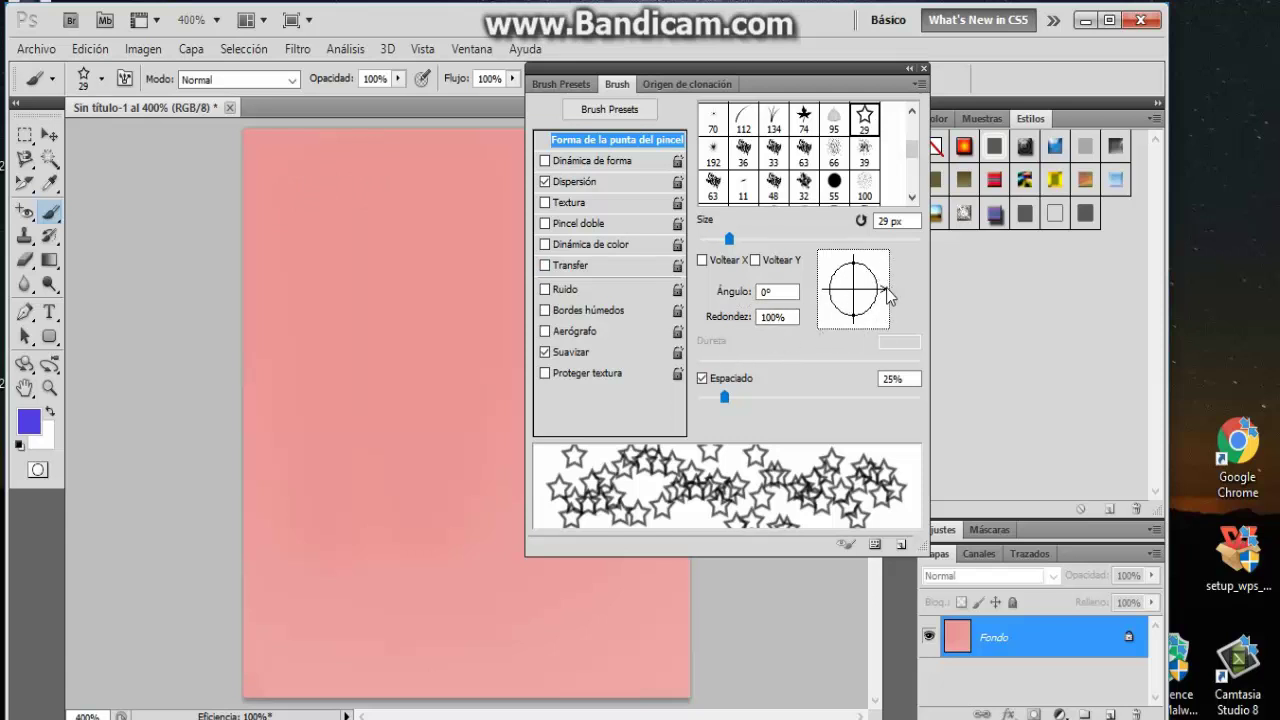
Step: Stamp blue stars while rotating the tip angle to -33°, 43°, 94° and -90°
left_click_drag(886, 292, 880, 306)
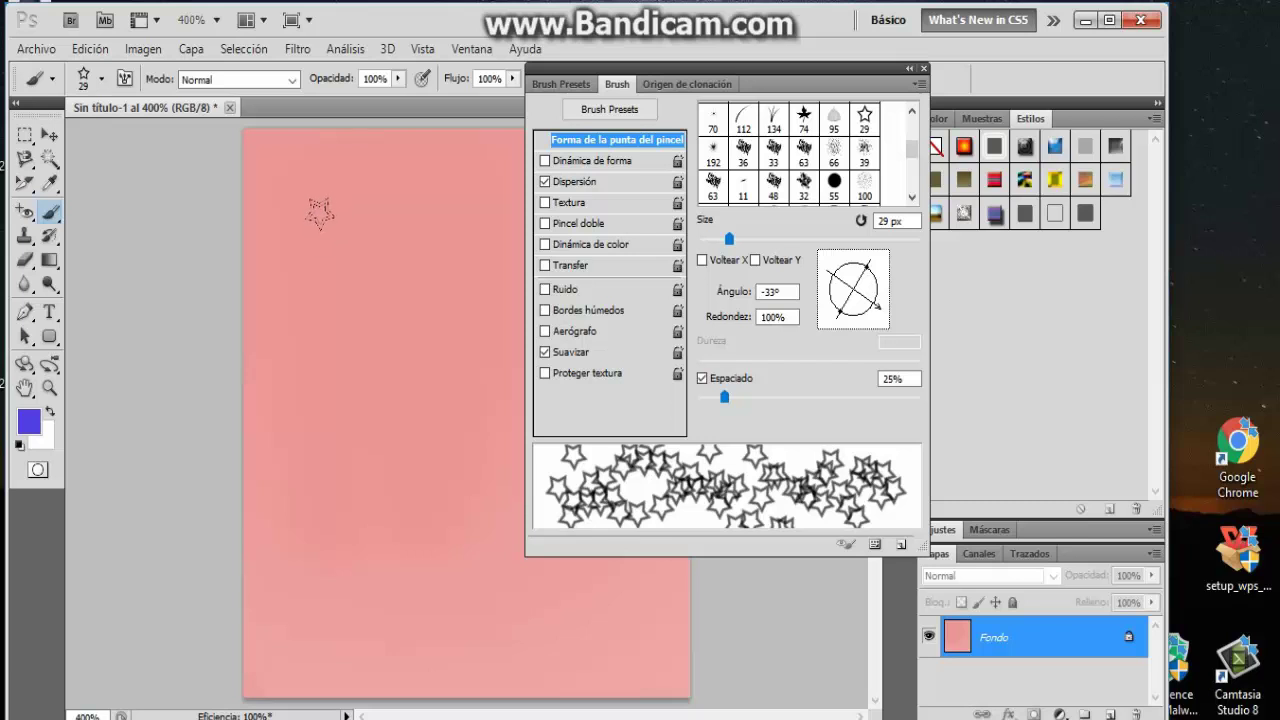
left_click(329, 211)
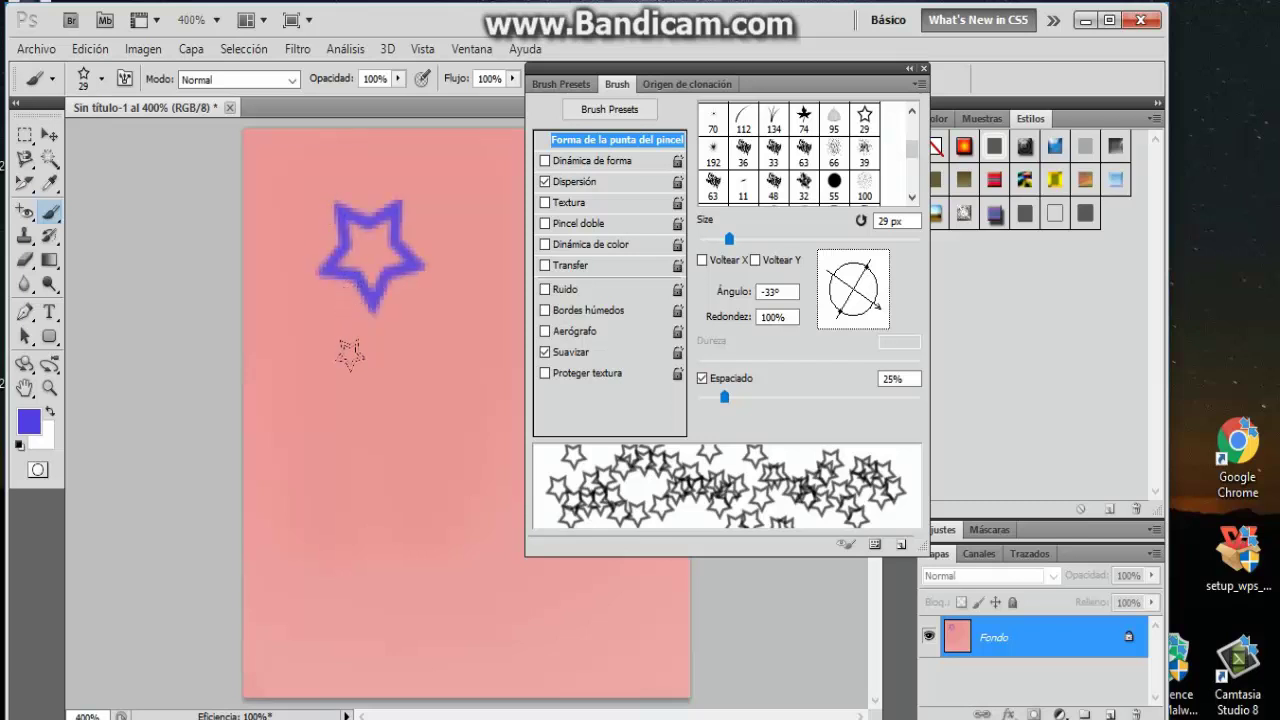
left_click(353, 264)
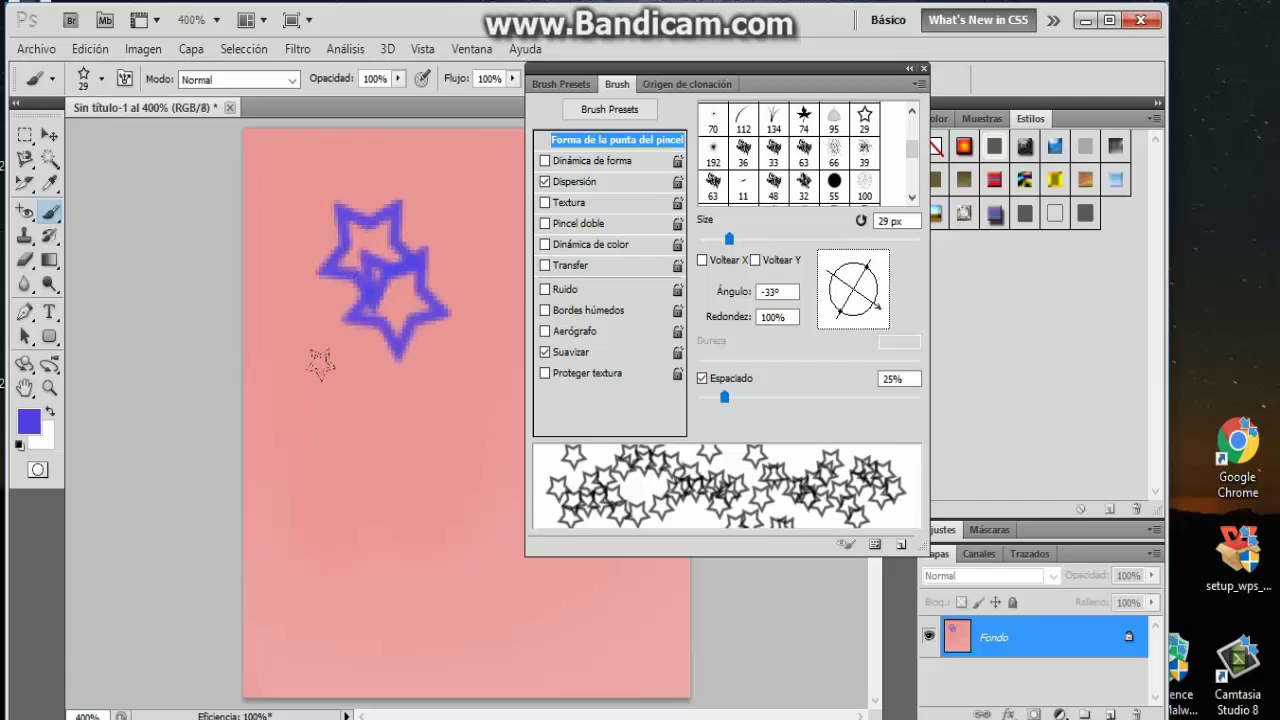
left_click(308, 332)
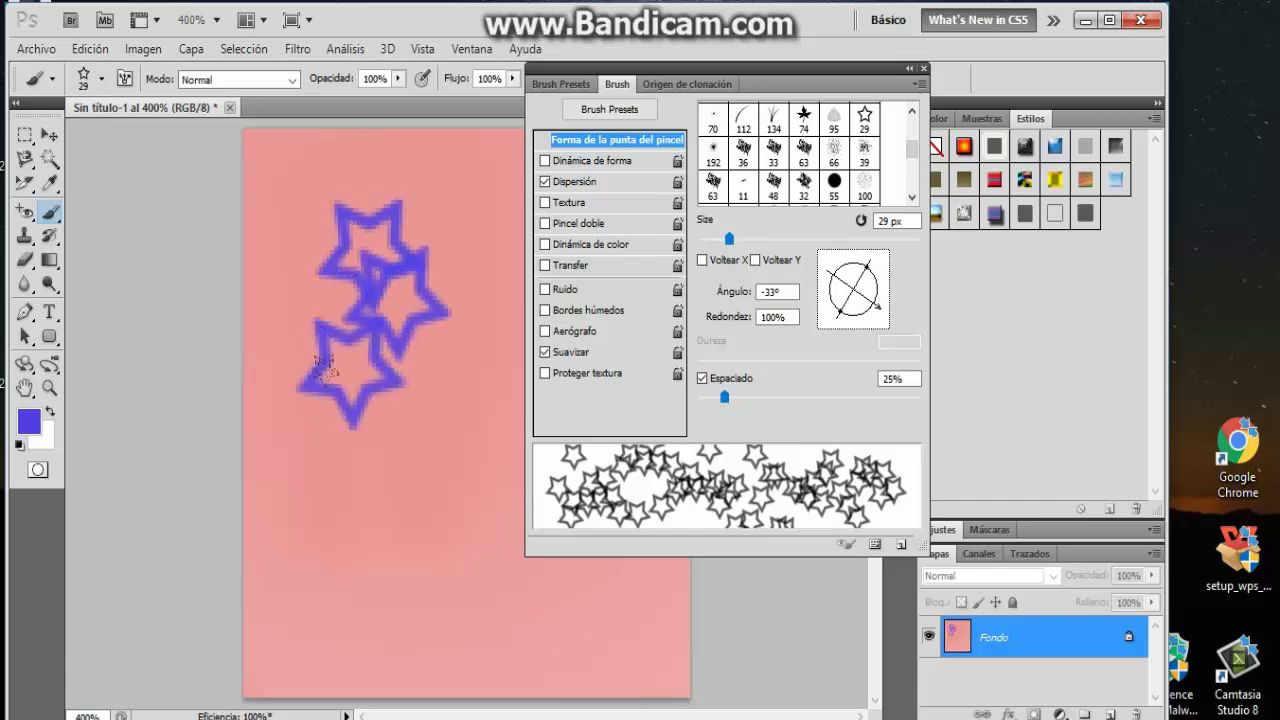
left_click(388, 157)
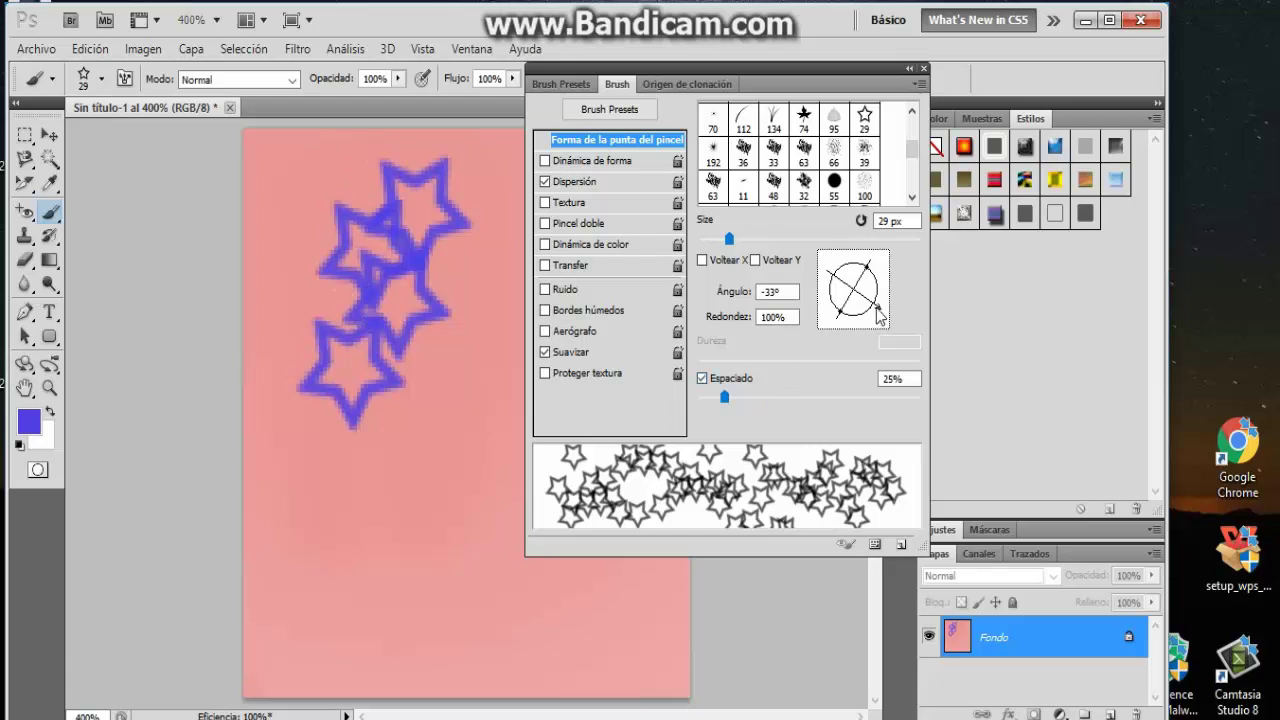
left_click_drag(879, 316, 889, 252)
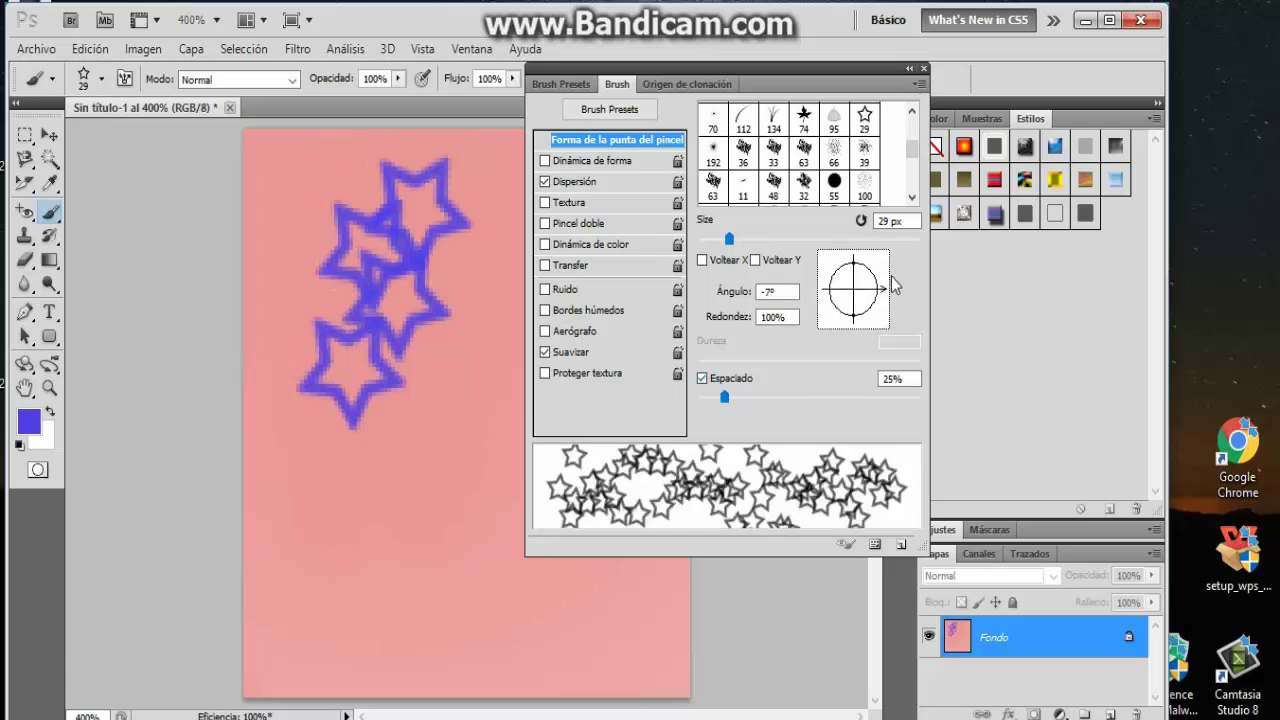
left_click(445, 368)
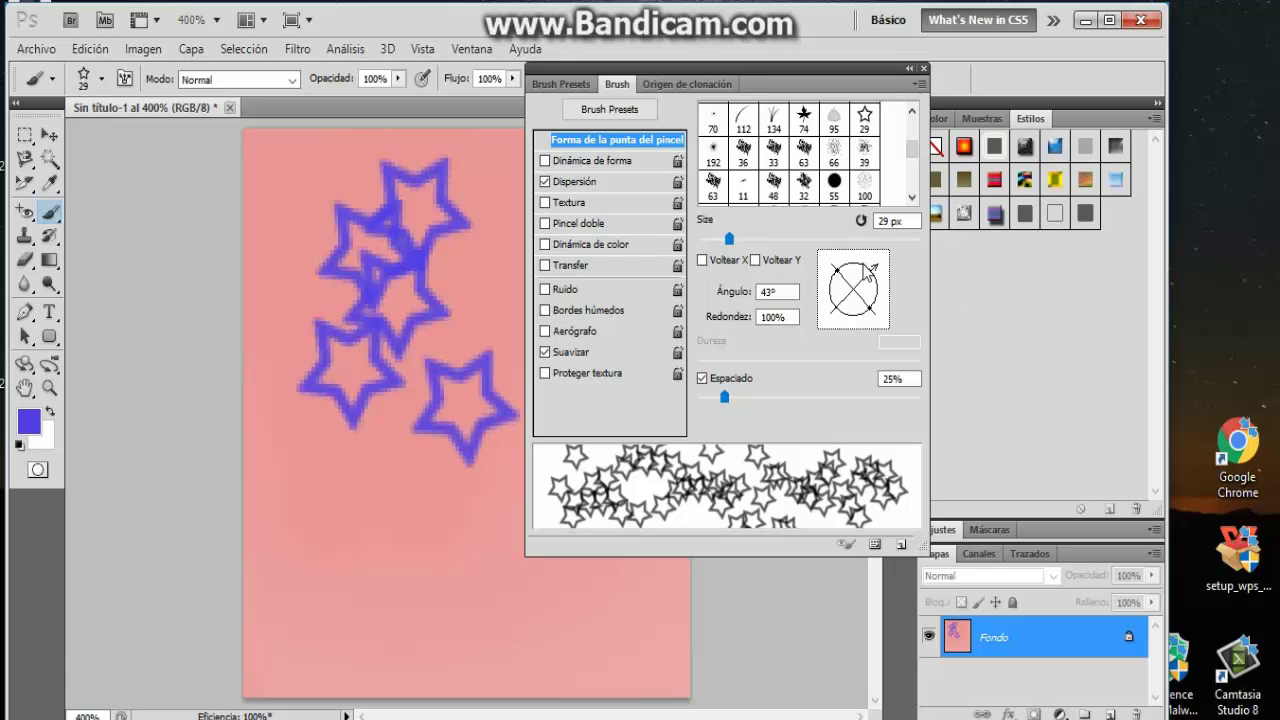
left_click_drag(879, 272, 851, 257)
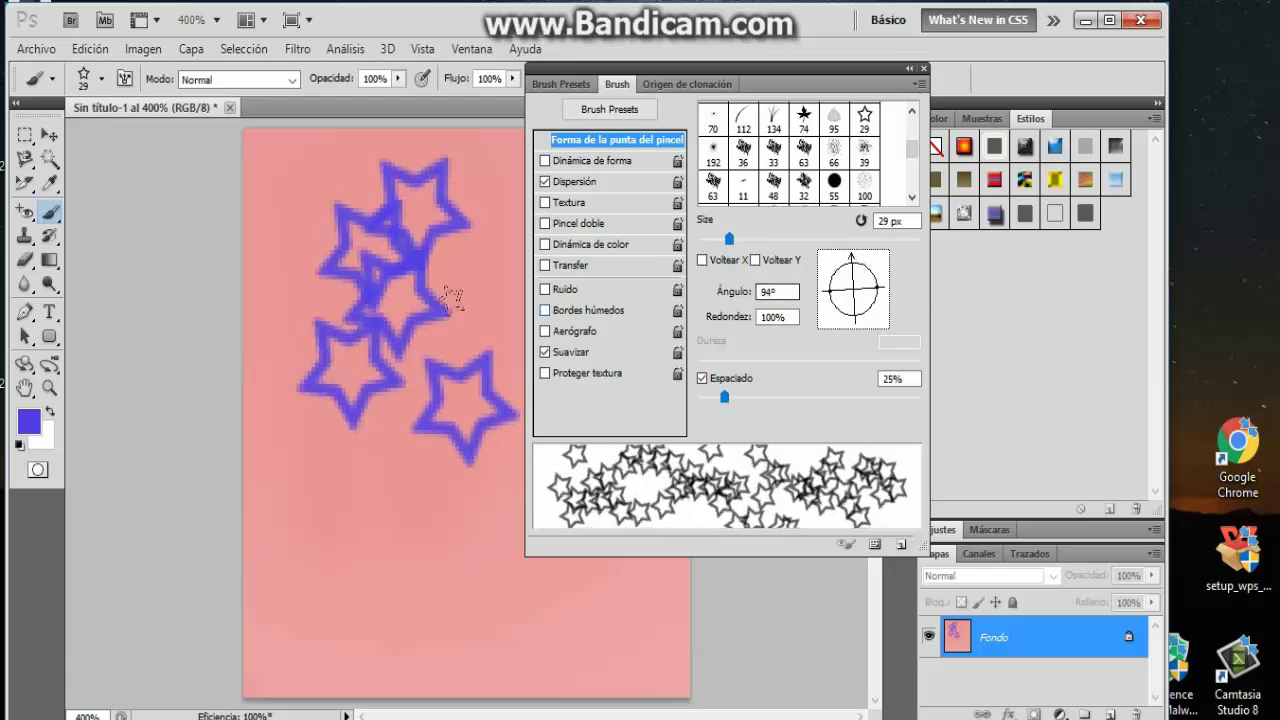
left_click_drag(408, 292, 428, 311)
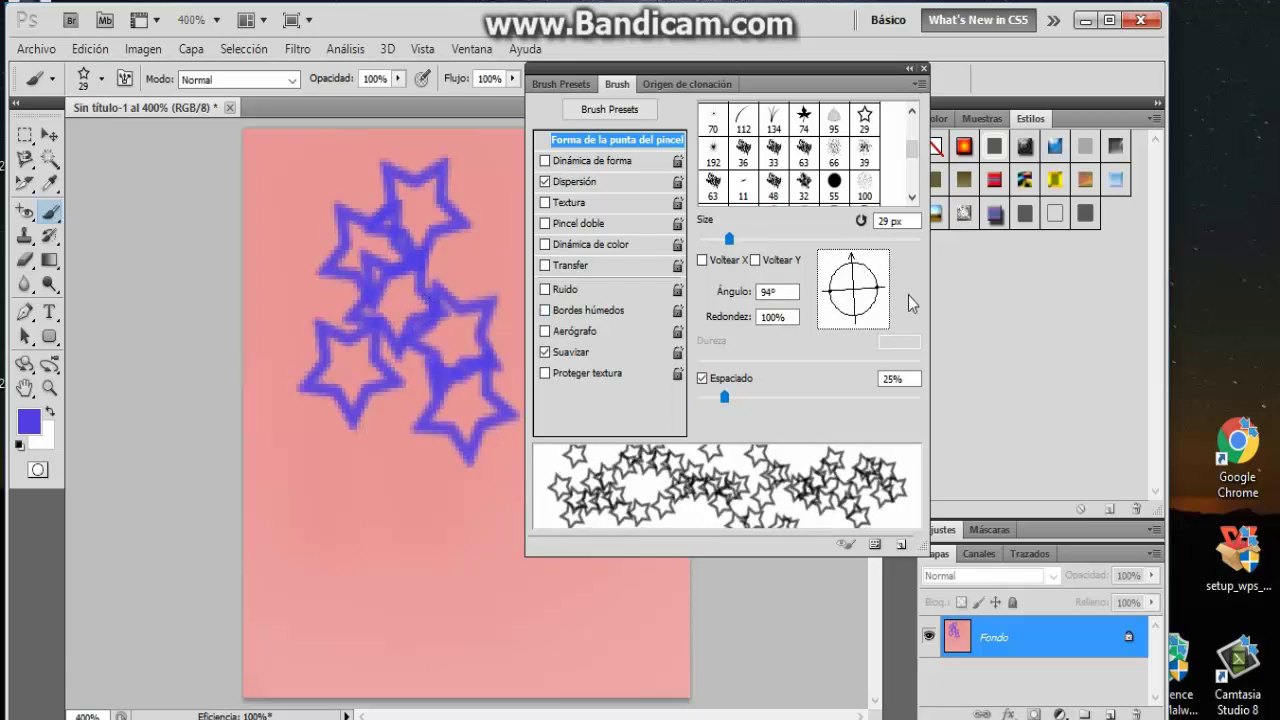
left_click_drag(853, 258, 855, 340)
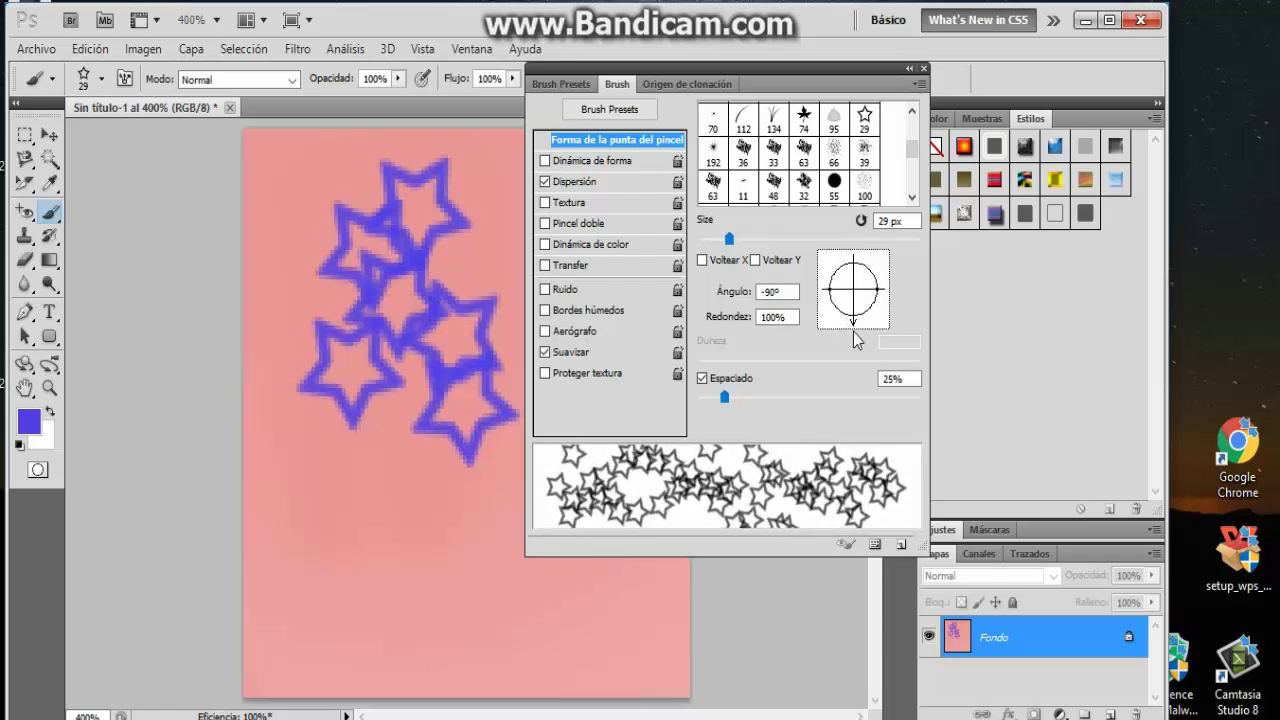
left_click(368, 456)
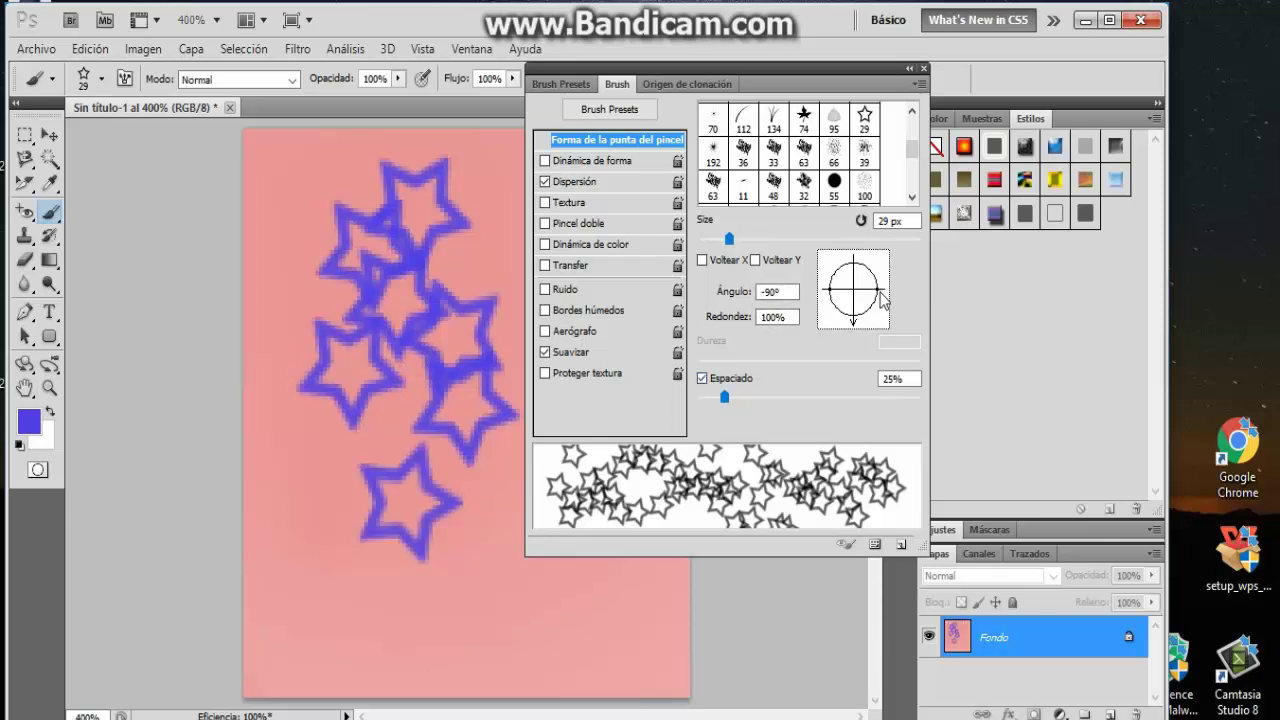
Step: Set the tip angle to -4° and stamp more scattered stars
mouse_move(880, 302)
left_mouse_down()
mouse_move(785, 303)
mouse_move(783, 292)
left_mouse_up()
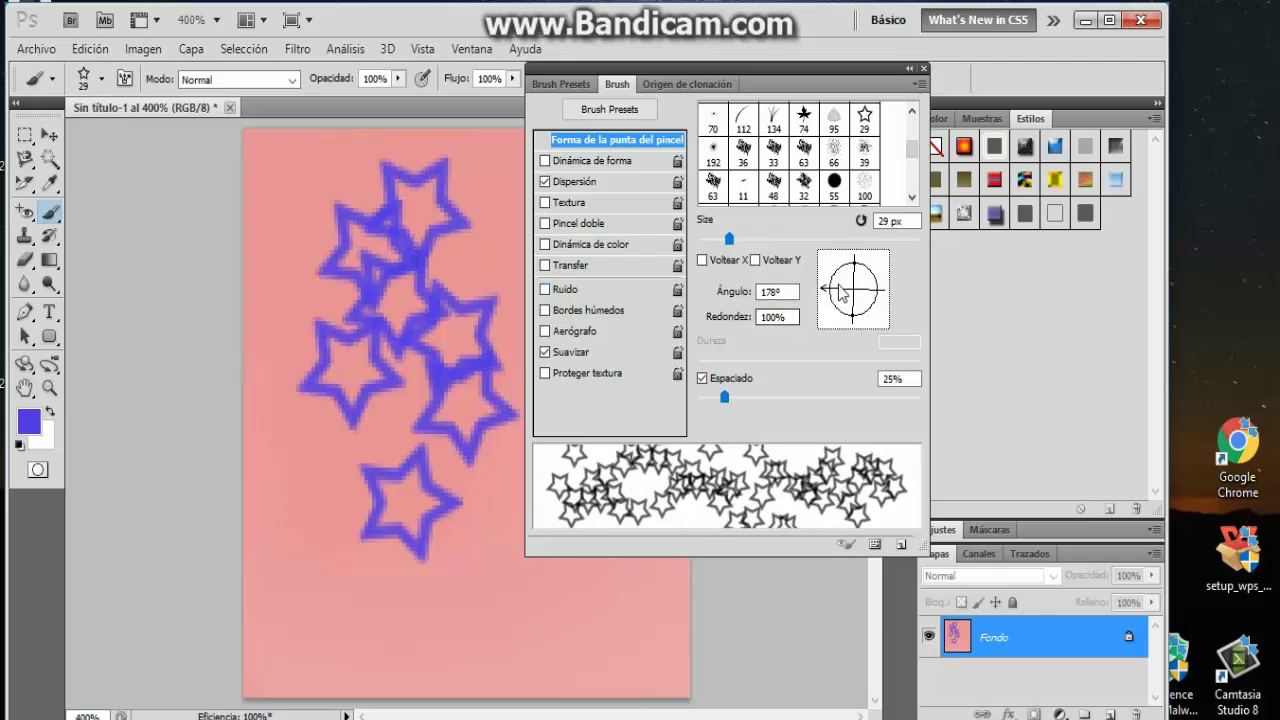
left_click_drag(855, 268, 882, 298)
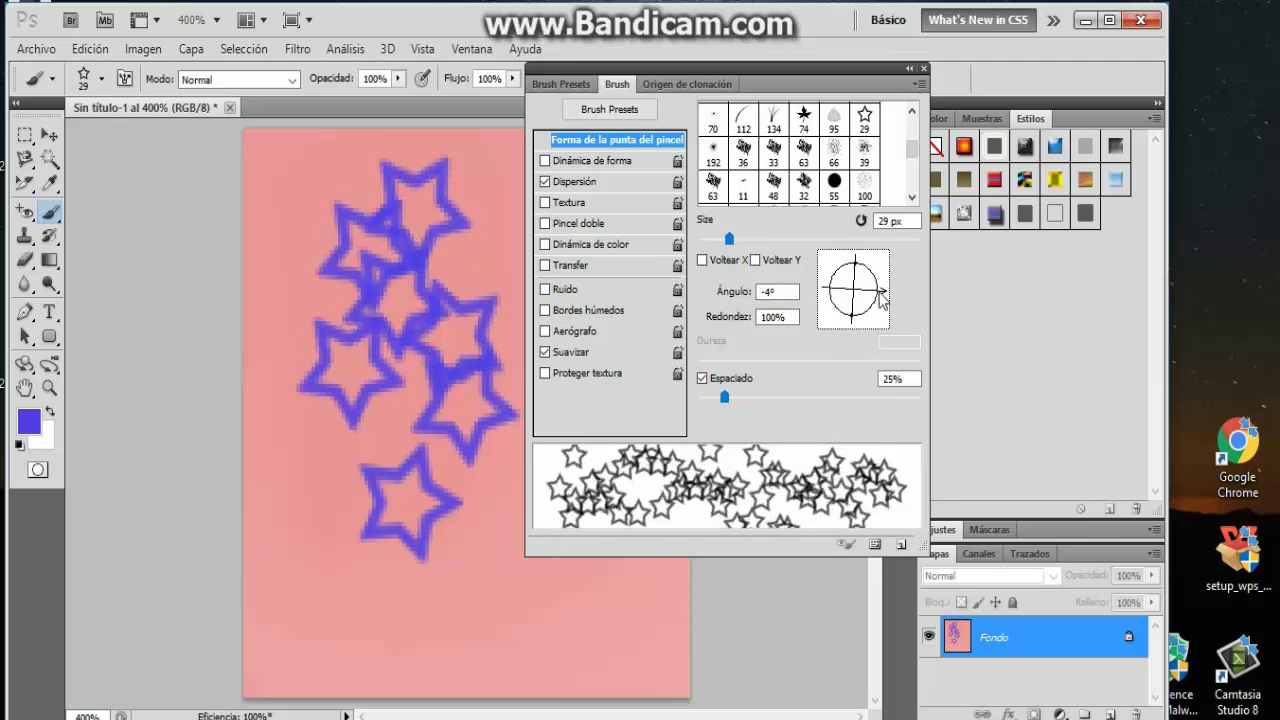
left_click(435, 220)
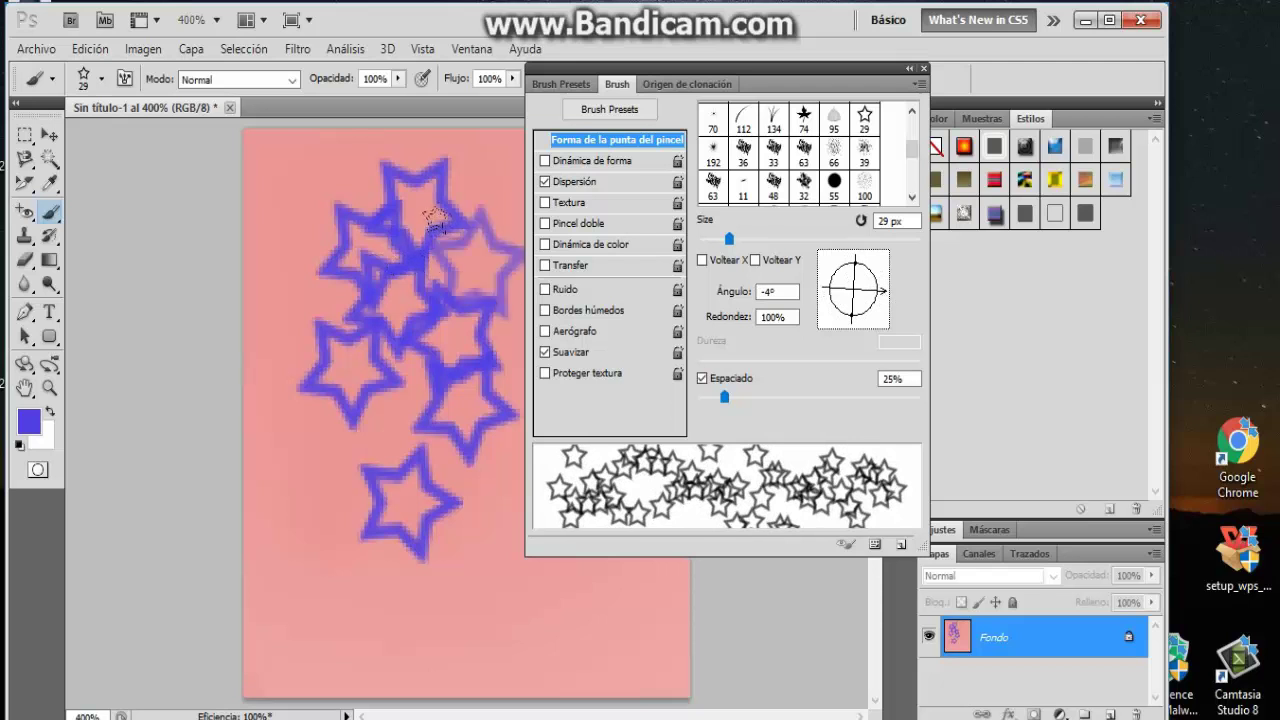
left_click(315, 458)
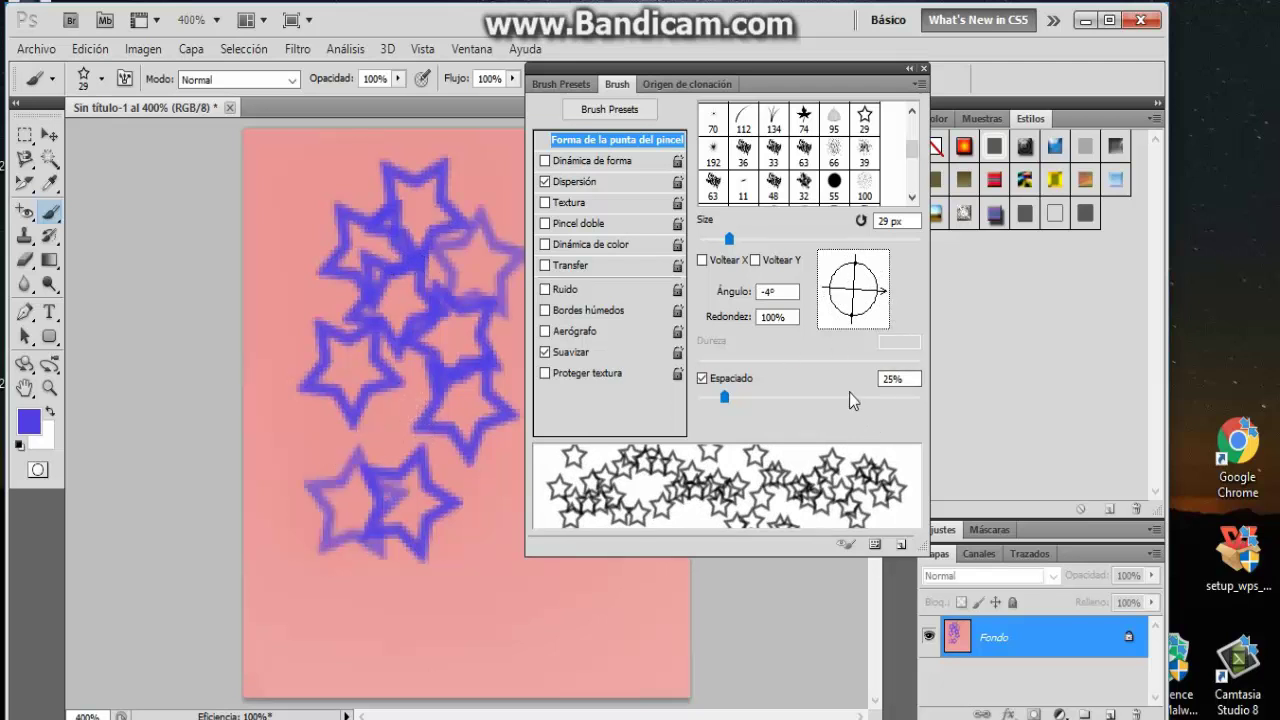
Step: Stamp sparse stars at 360% spacing, then paint a dense star trail at 61%
left_click_drag(721, 398, 884, 420)
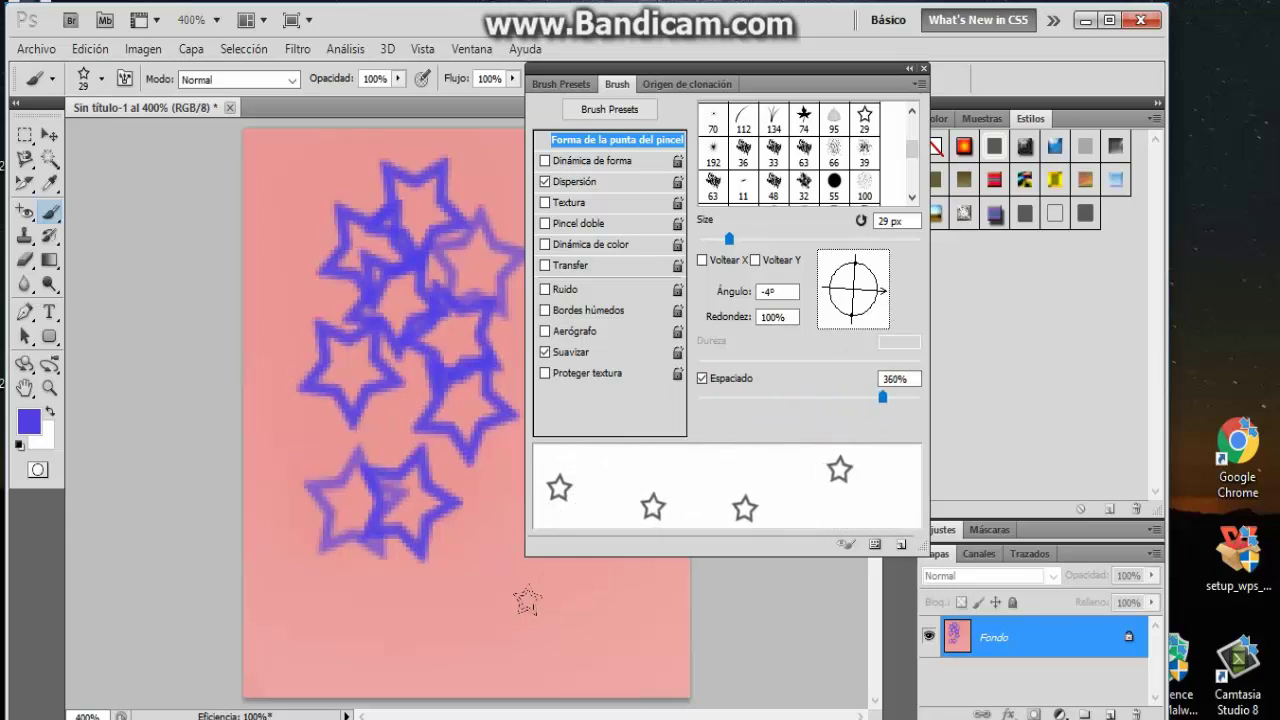
left_click(475, 590)
left_click(520, 585)
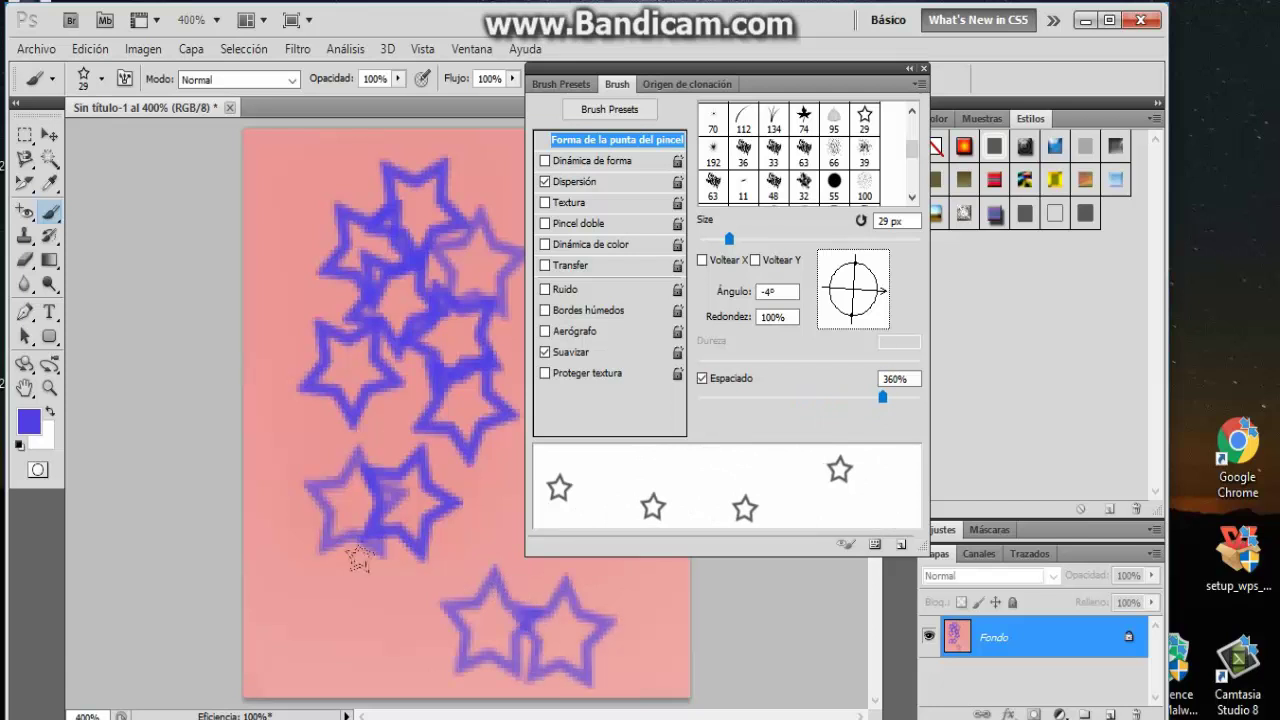
left_click(365, 578)
left_click(412, 575)
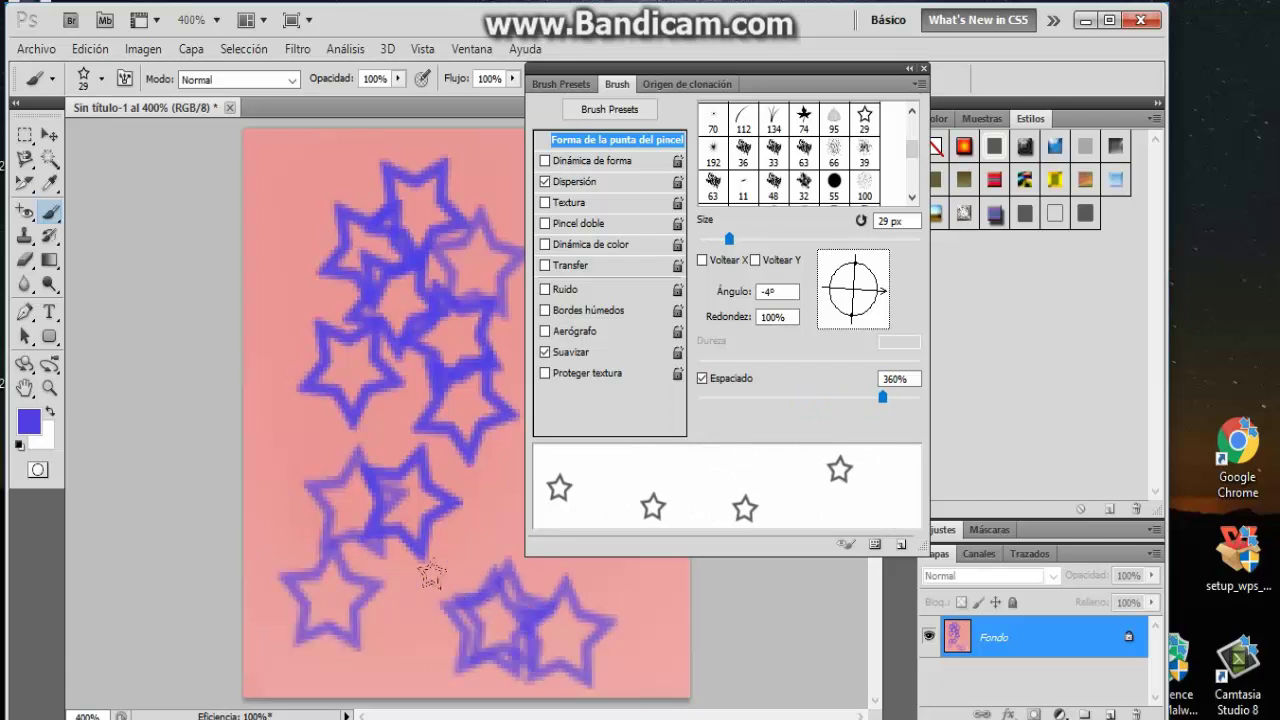
left_click(432, 573)
left_click(395, 483)
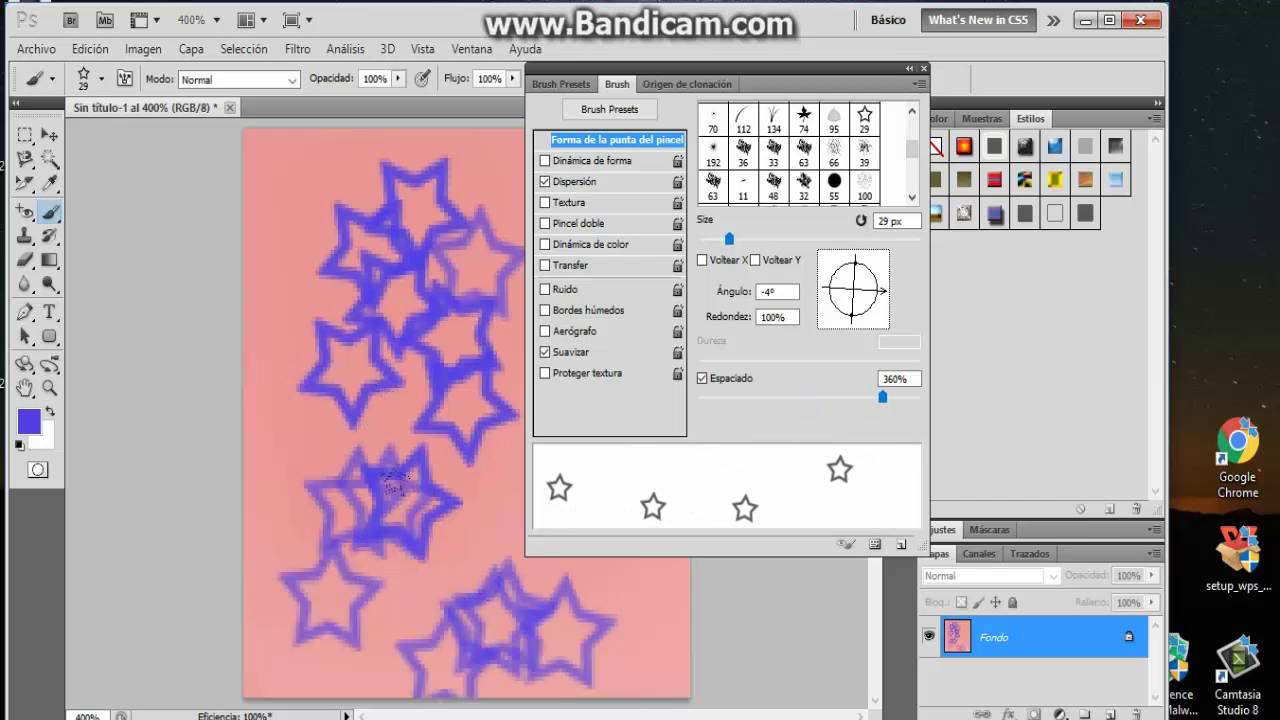
left_click(383, 555)
left_click(407, 441)
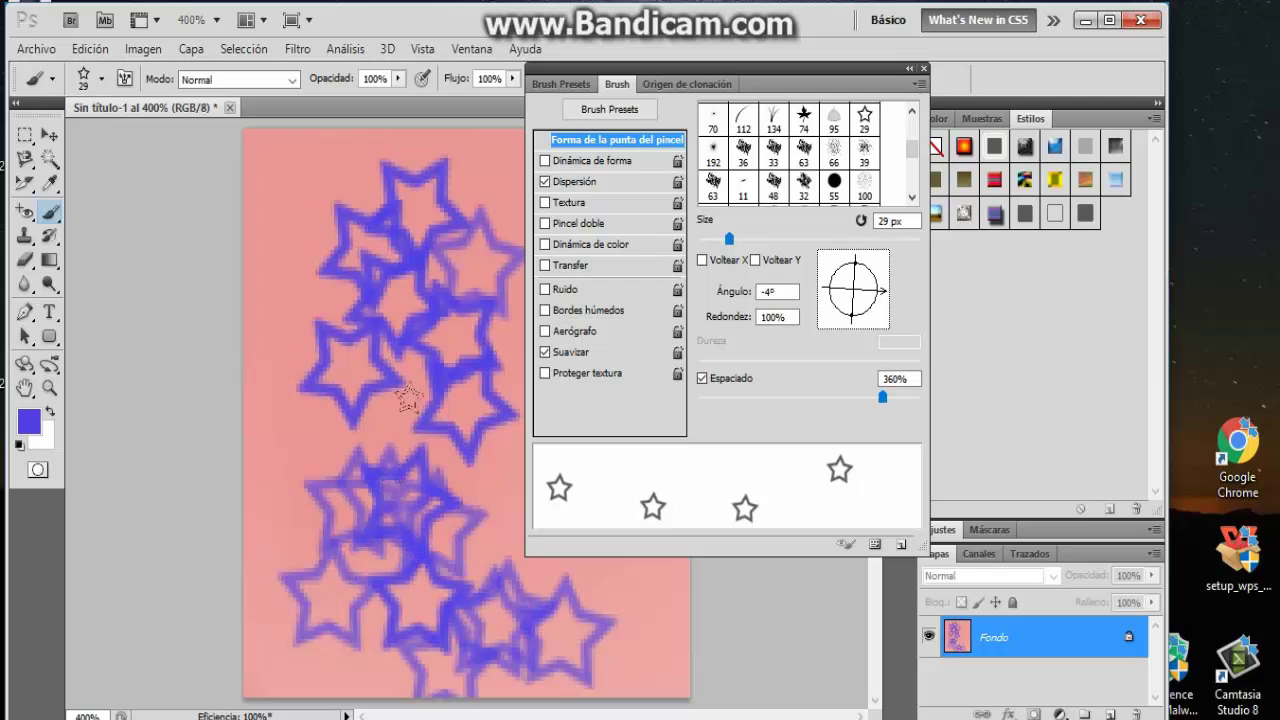
left_click(292, 125)
left_click(315, 268)
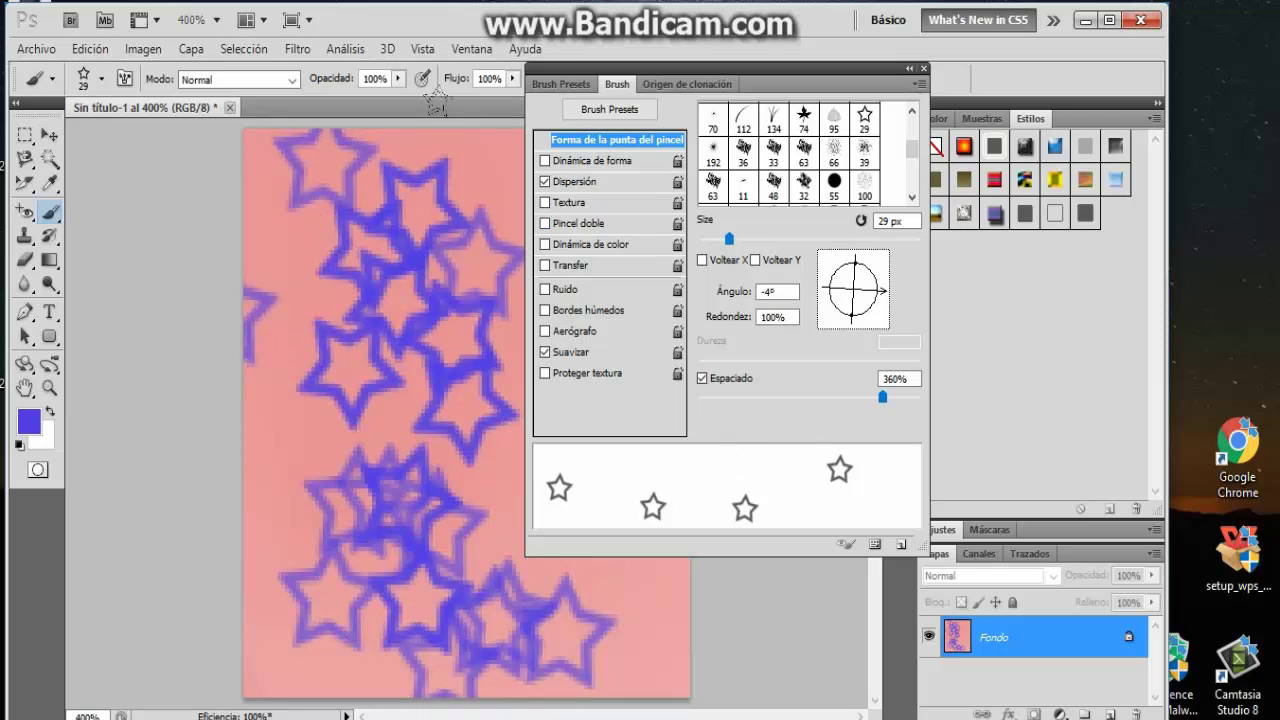
left_click_drag(882, 398, 762, 409)
mouse_move(295, 180)
left_mouse_down()
mouse_move(370, 300)
mouse_move(340, 450)
mouse_move(420, 480)
mouse_move(315, 205)
mouse_move(480, 240)
mouse_move(440, 120)
mouse_move(330, 310)
mouse_move(373, 475)
mouse_move(417, 478)
left_mouse_up()
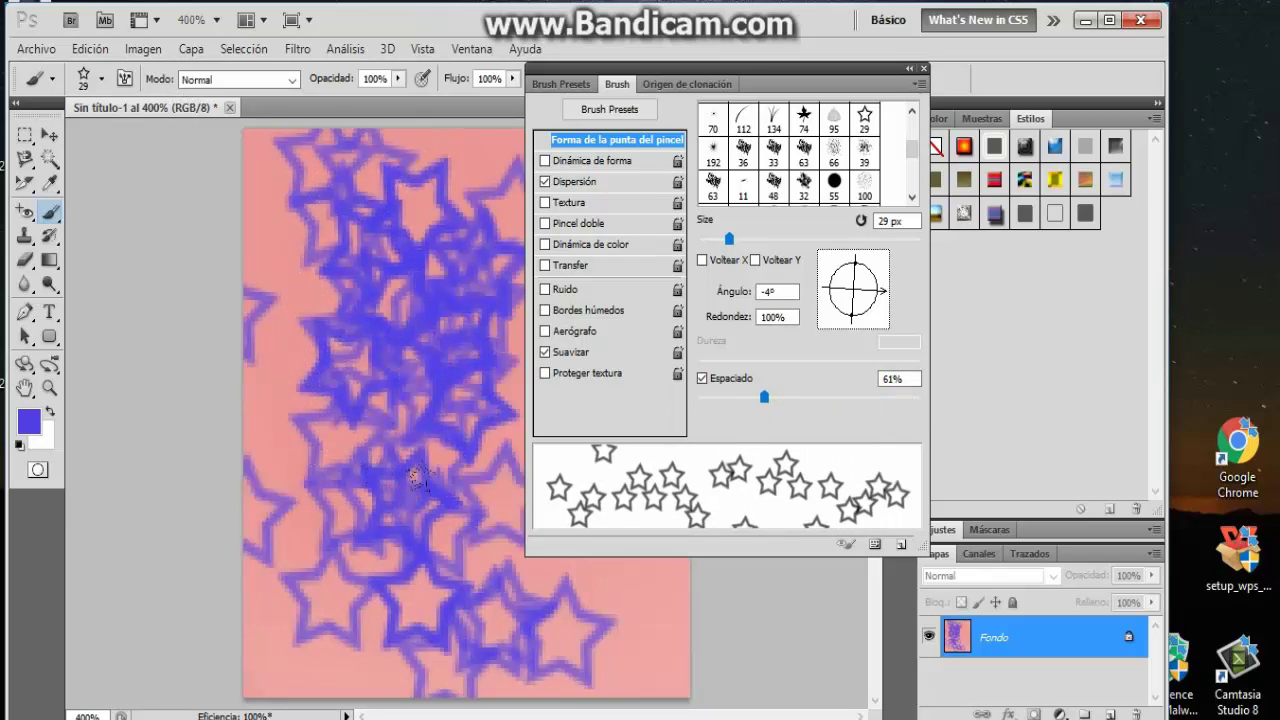
Step: Erase the stars and pink fill to white, then return to the 29 px star brush
left_click(24, 259)
mouse_move(320, 290)
left_mouse_down()
mouse_move(285, 230)
mouse_move(305, 505)
mouse_move(697, 555)
left_mouse_up()
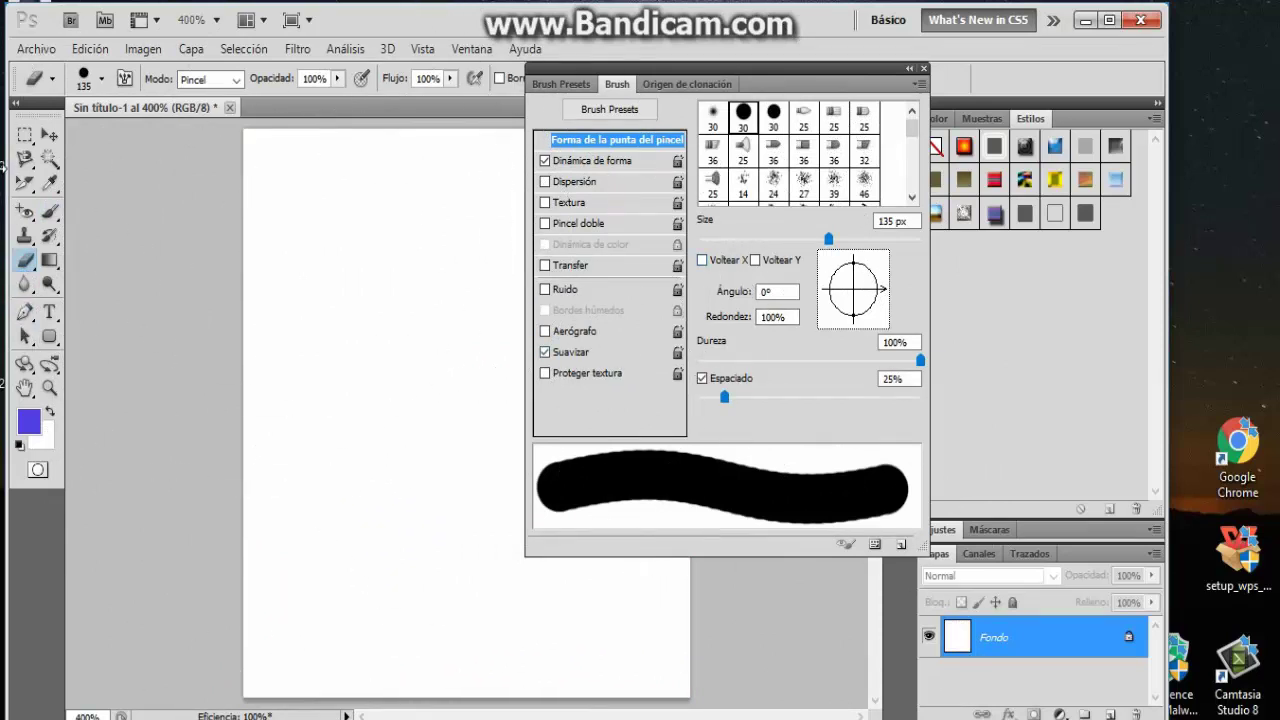
left_click(49, 211)
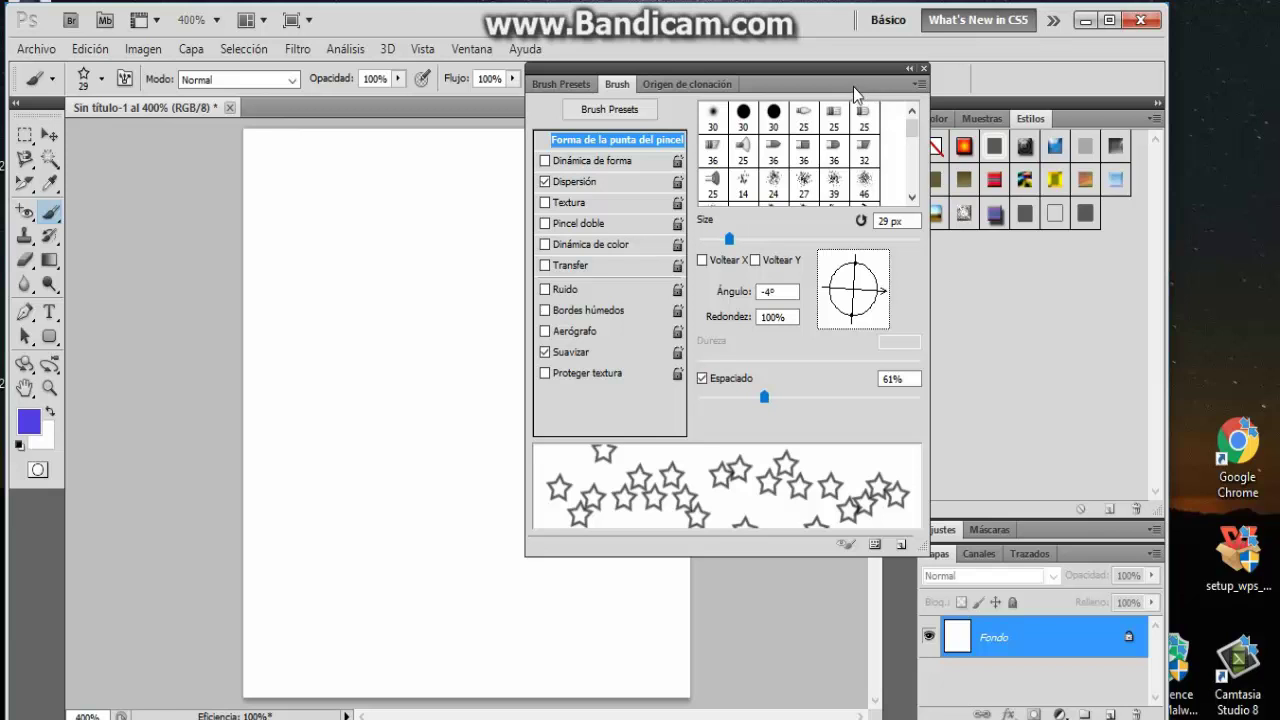
left_click_drag(855, 94, 860, 103)
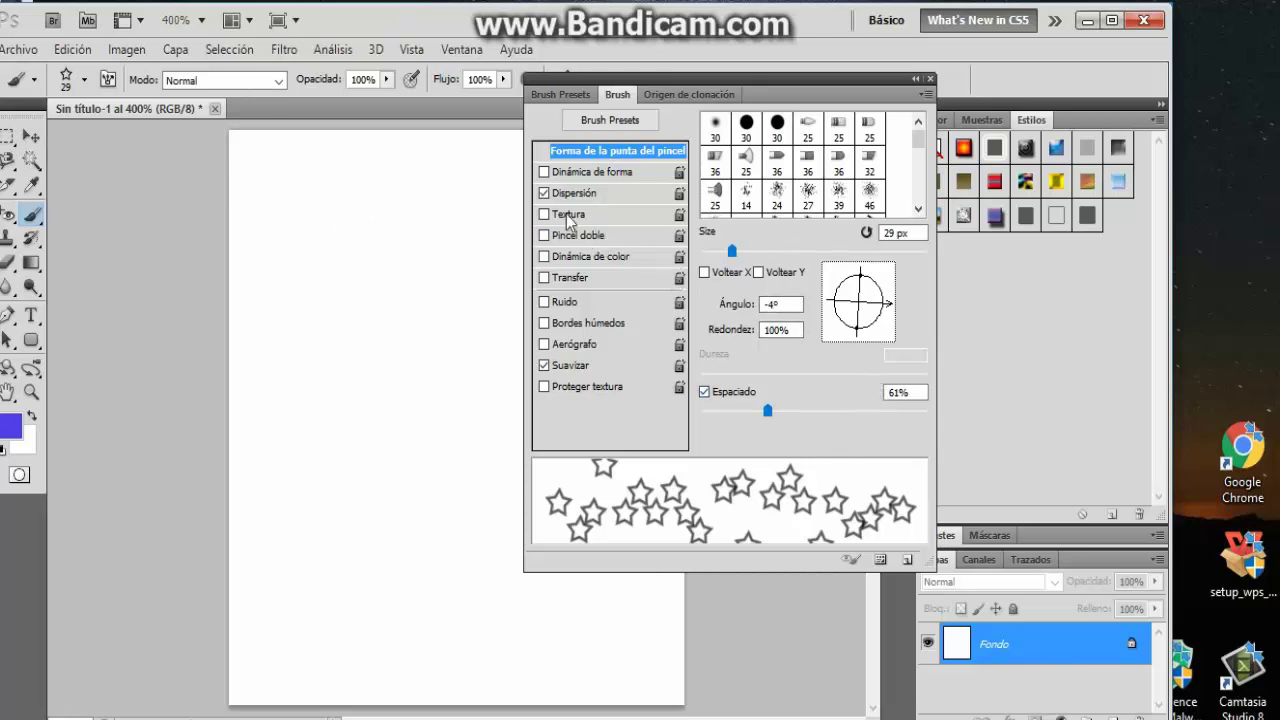
Step: Switch shape dynamics off after a brief look and enable Texture on the star brush
left_click(544, 173)
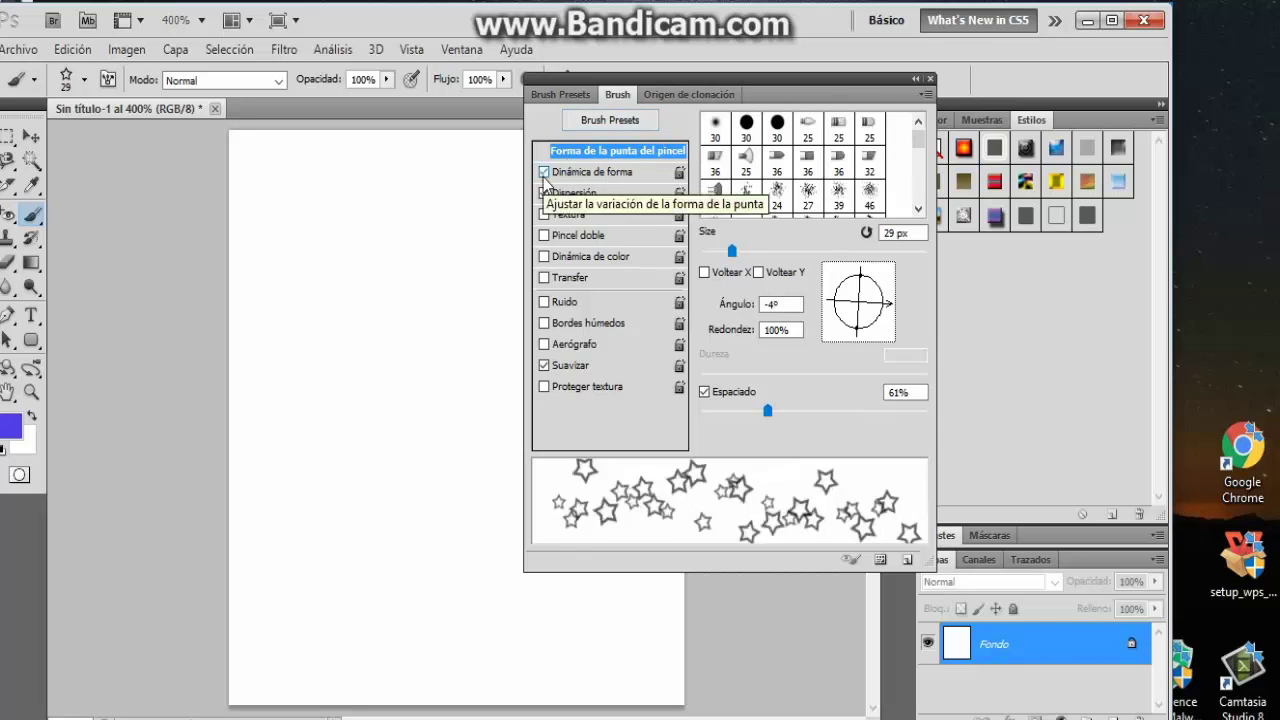
left_click(576, 174)
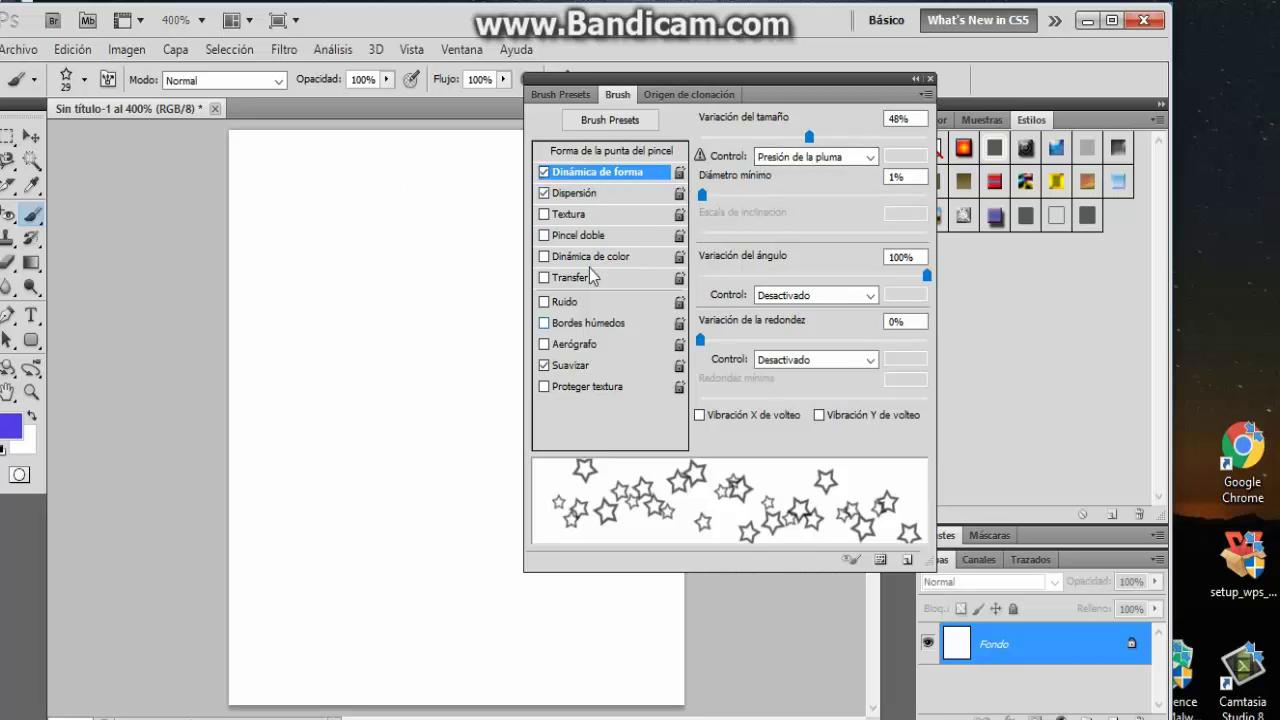
left_click(545, 173)
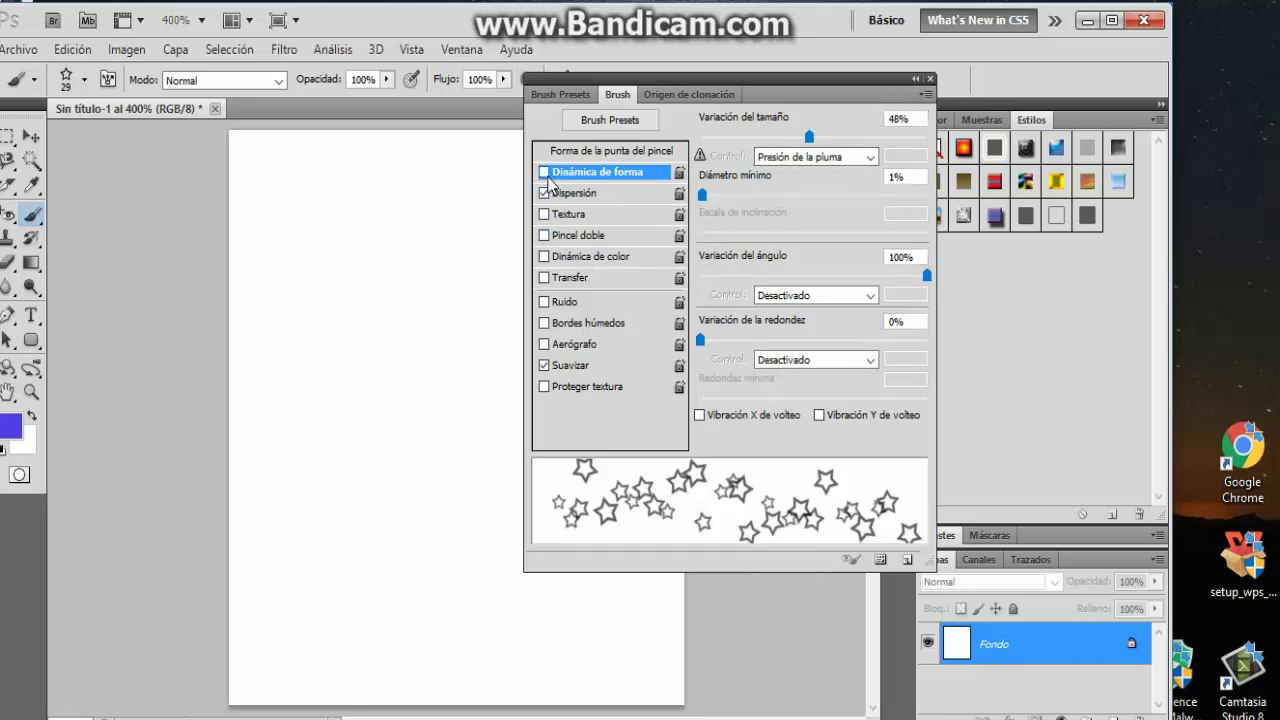
left_click(594, 215)
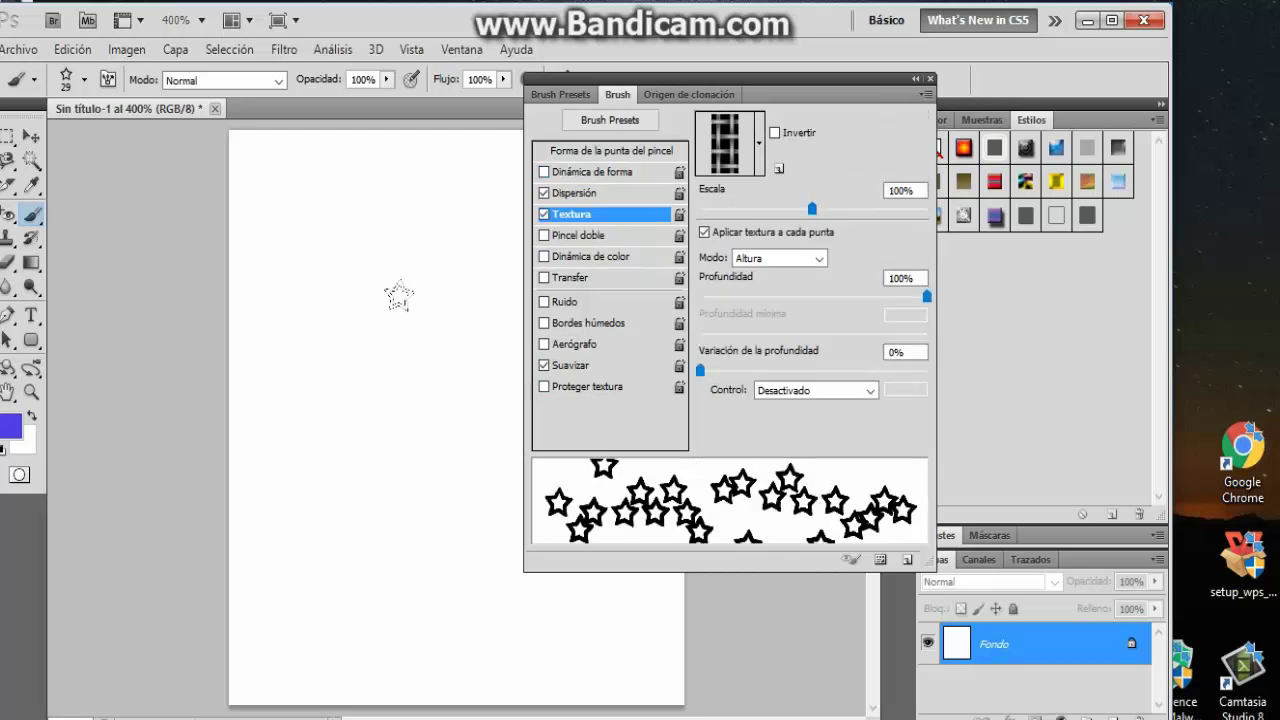
Step: Stamp textured blue stars and a trail down the left side, then disable Texture
left_click(325, 274)
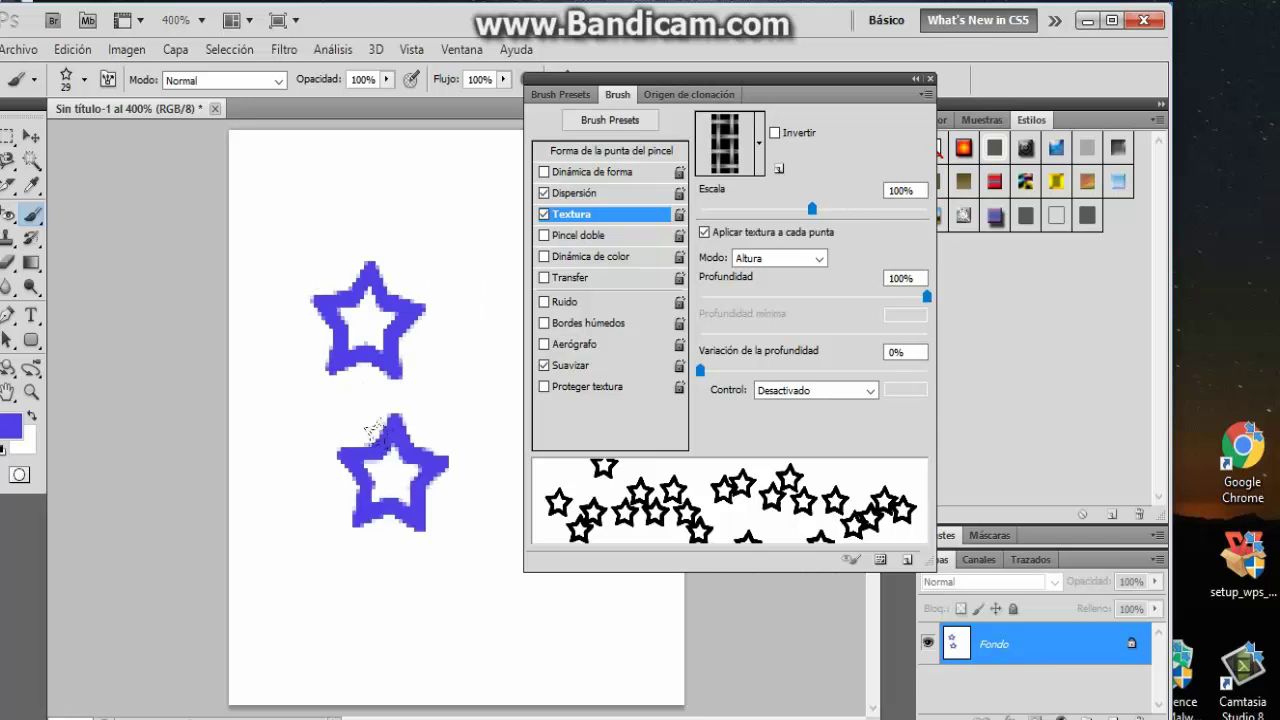
left_click(358, 416)
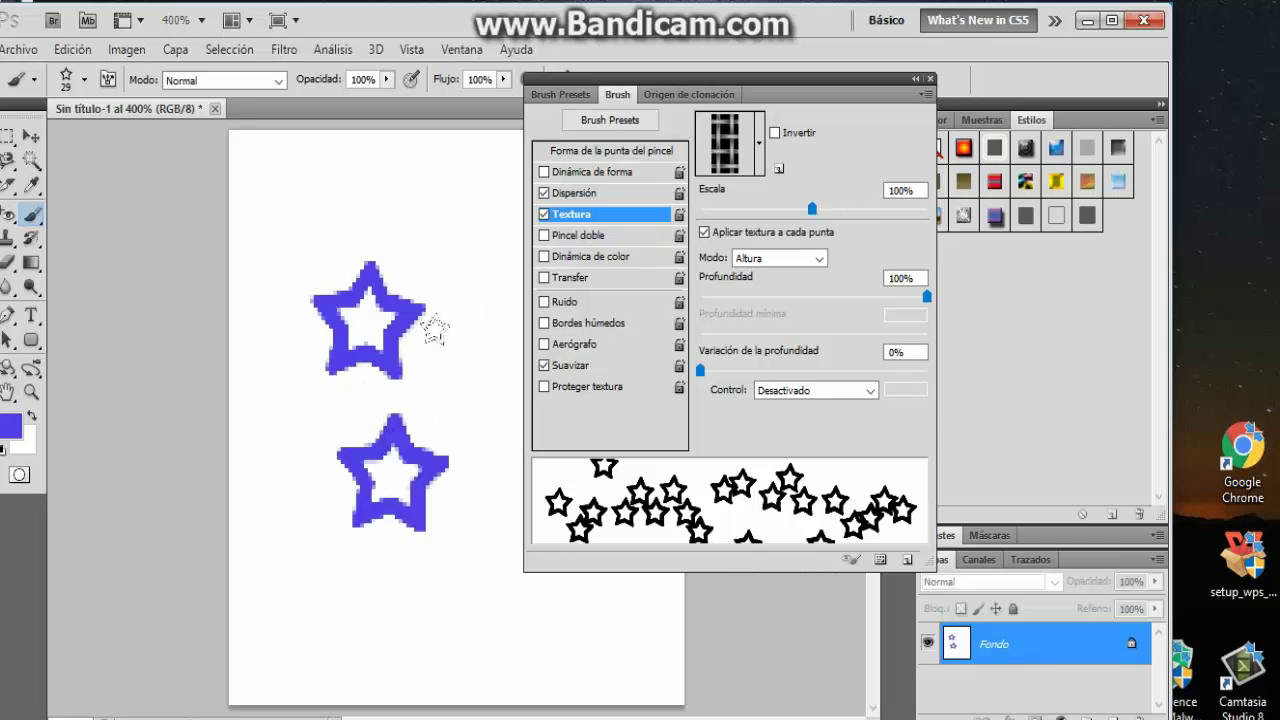
left_click(360, 159)
left_click(272, 283)
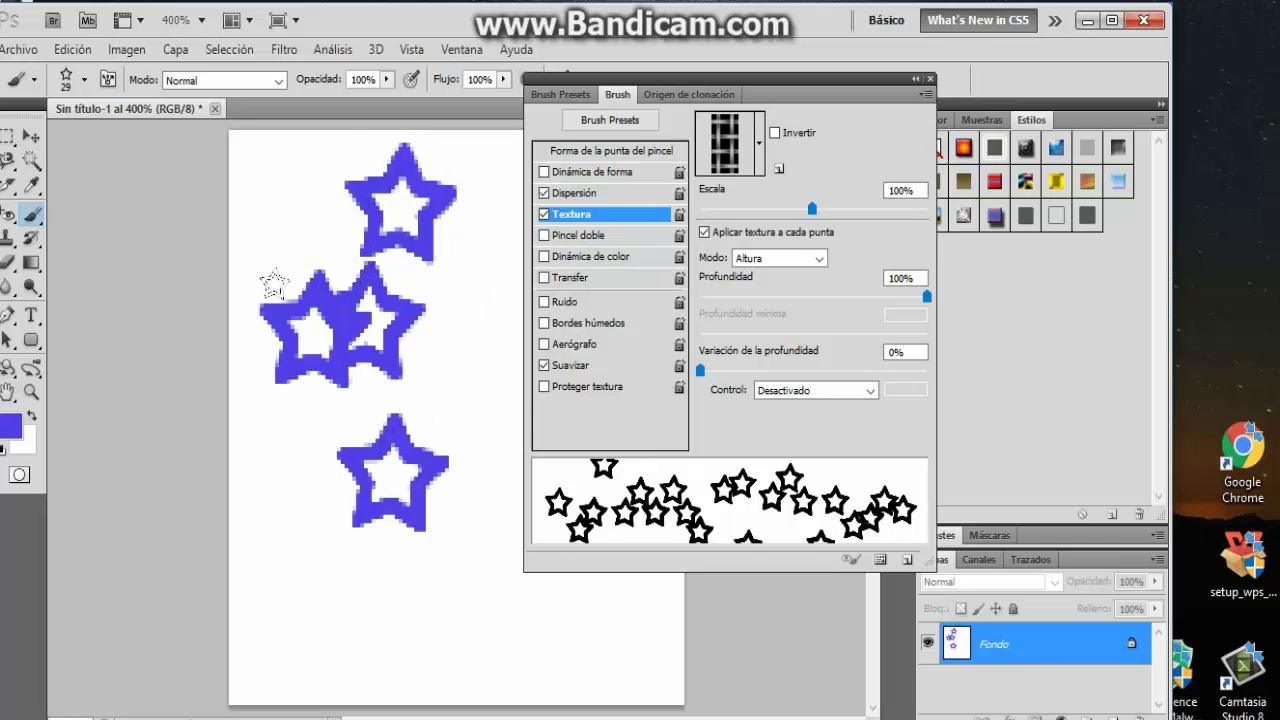
mouse_move(262, 313)
left_mouse_down()
mouse_move(300, 451)
mouse_move(394, 529)
left_mouse_up()
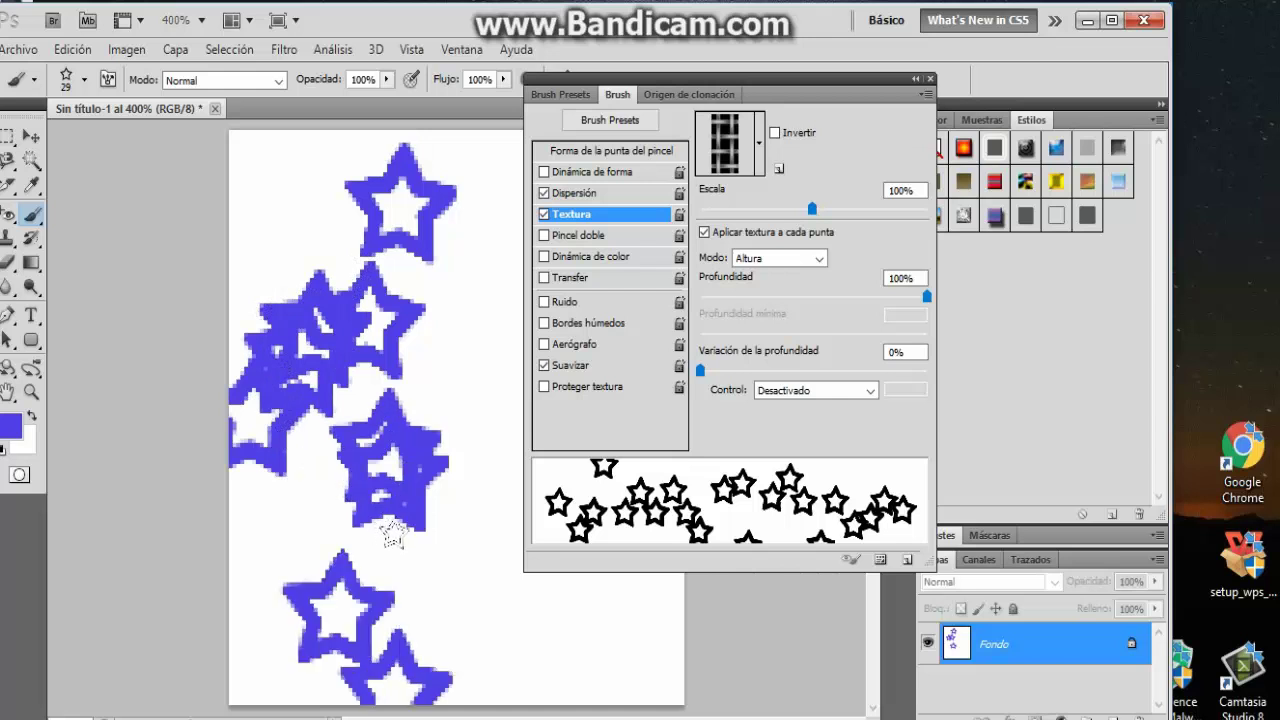
left_click(544, 214)
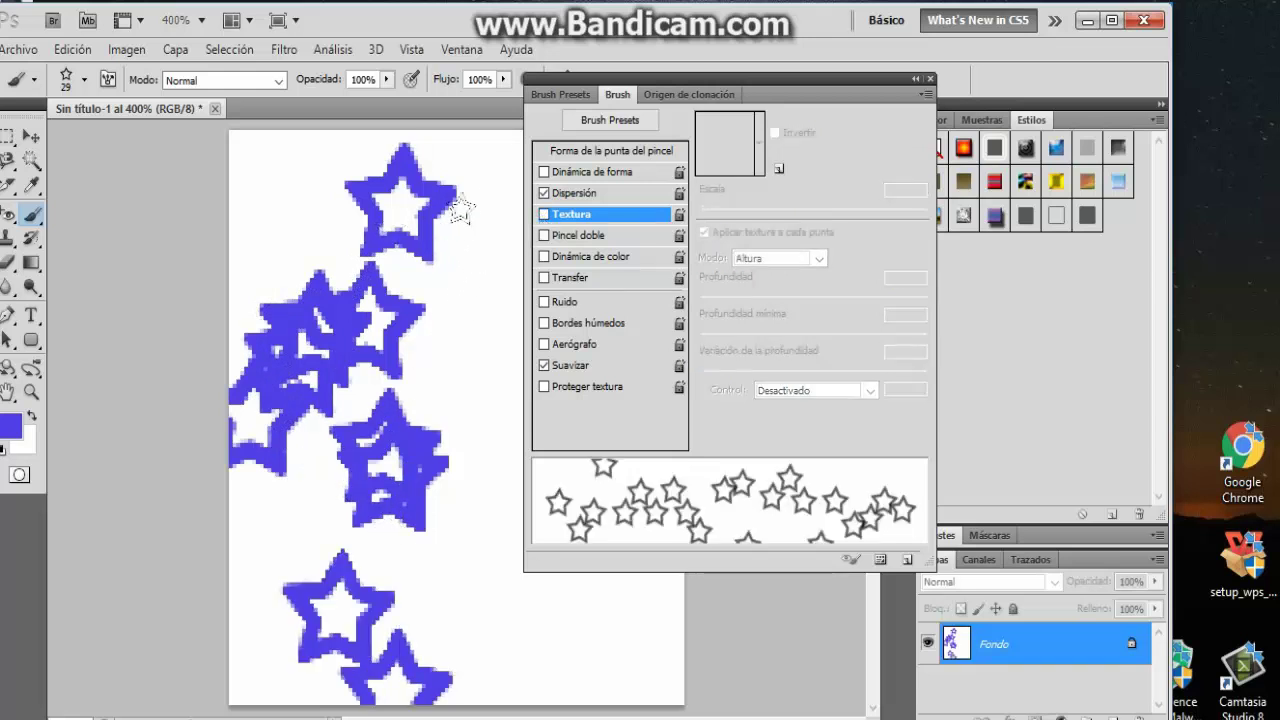
Step: Paint faint dual-brush star strokes near the top and middle, then turn Dual Brush off
left_click(562, 237)
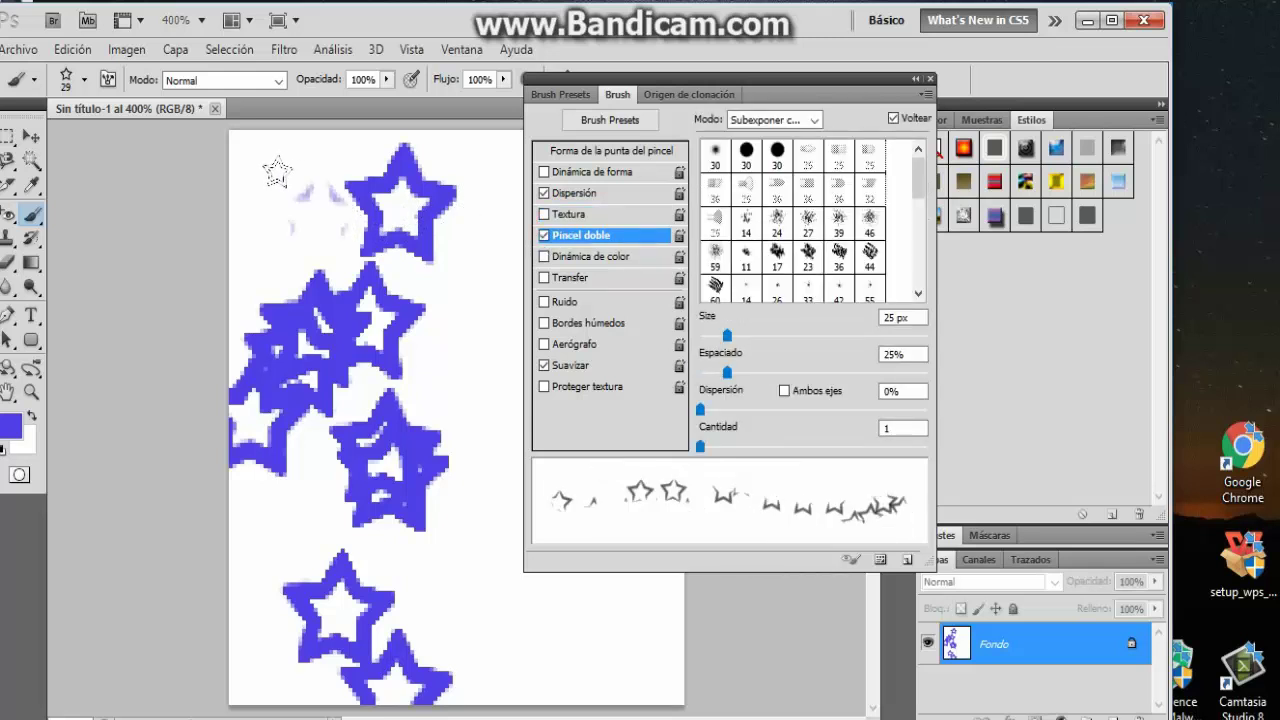
mouse_move(300, 200)
left_mouse_down()
mouse_move(311, 240)
mouse_move(317, 133)
mouse_move(423, 286)
left_mouse_up()
left_click_drag(435, 342, 440, 345)
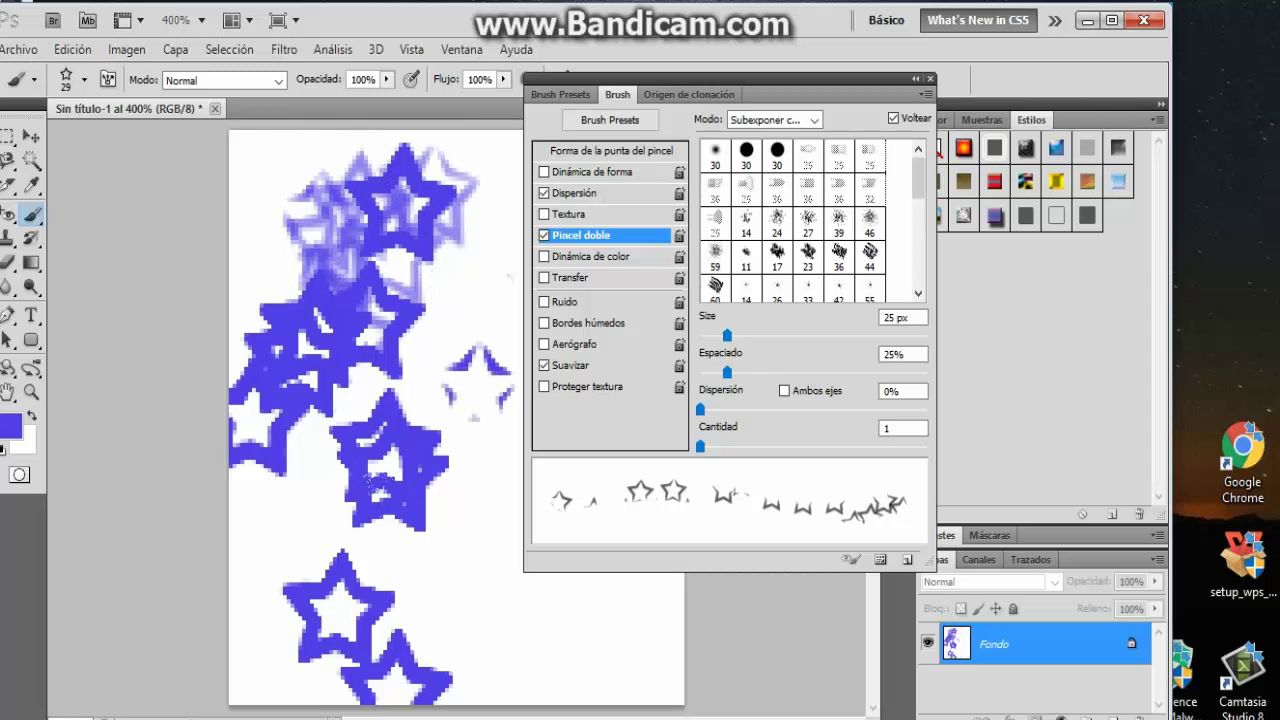
left_click_drag(400, 340, 384, 430)
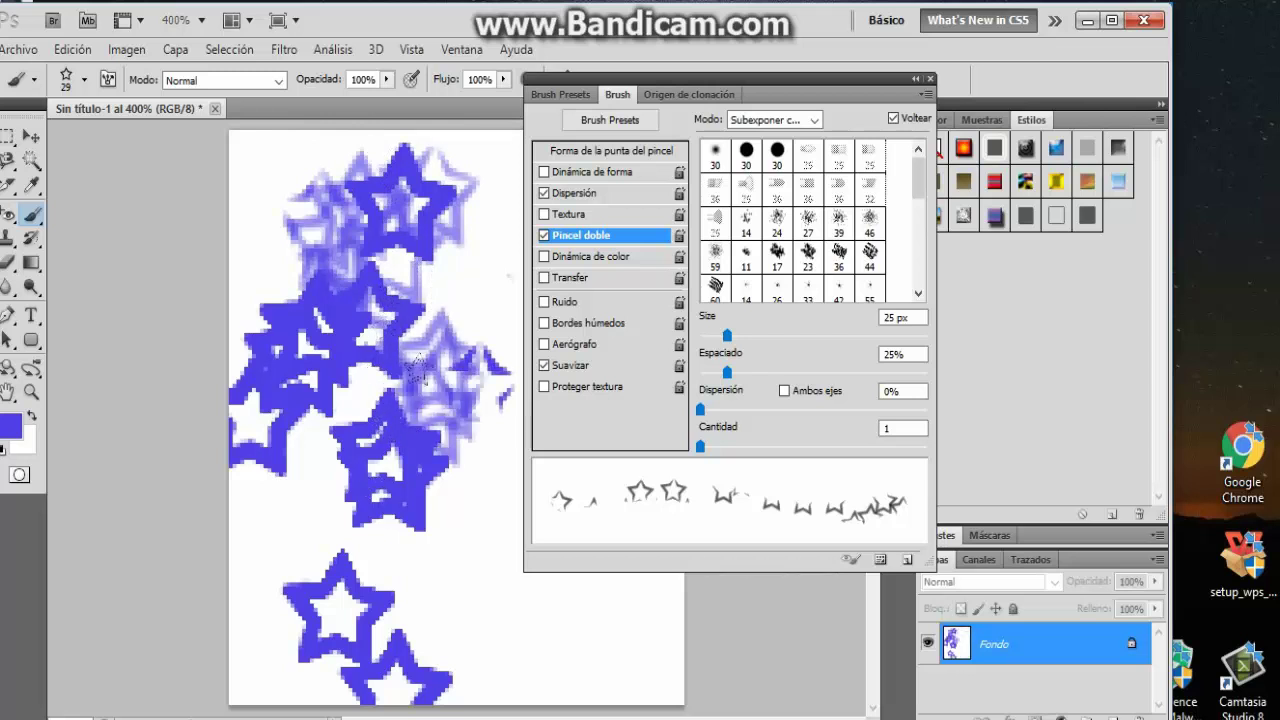
left_click(544, 236)
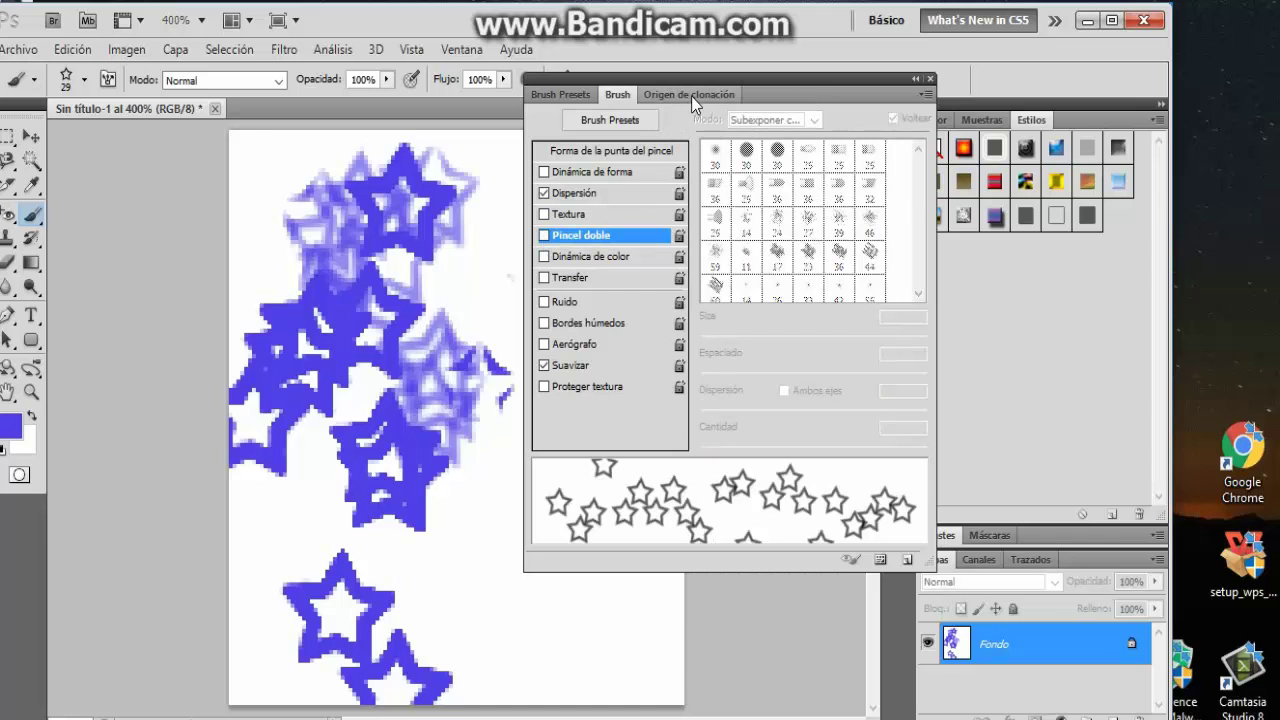
Step: Paint broad blue strokes with a fan bristle preset, then the 39 px preset
left_click(556, 95)
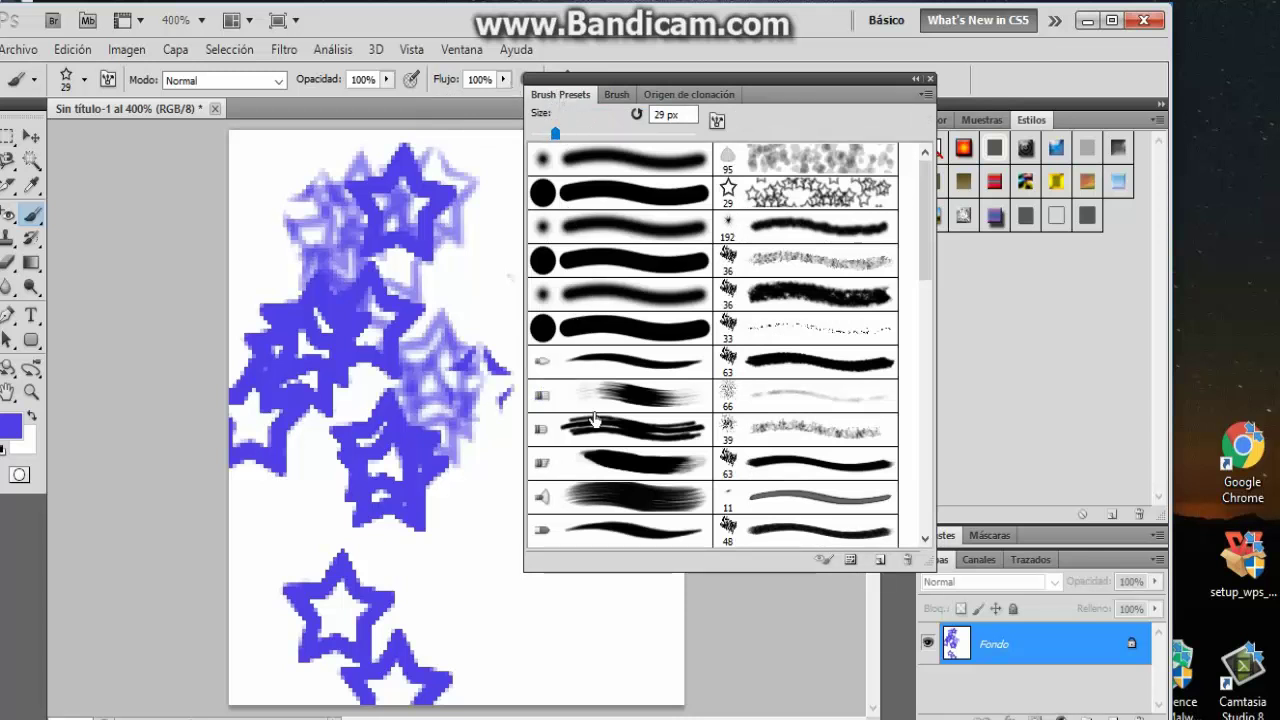
scroll(595, 418, "down", 3)
scroll(595, 418, "down", 2)
scroll(595, 418, "down", 3)
scroll(595, 418, "down", 2)
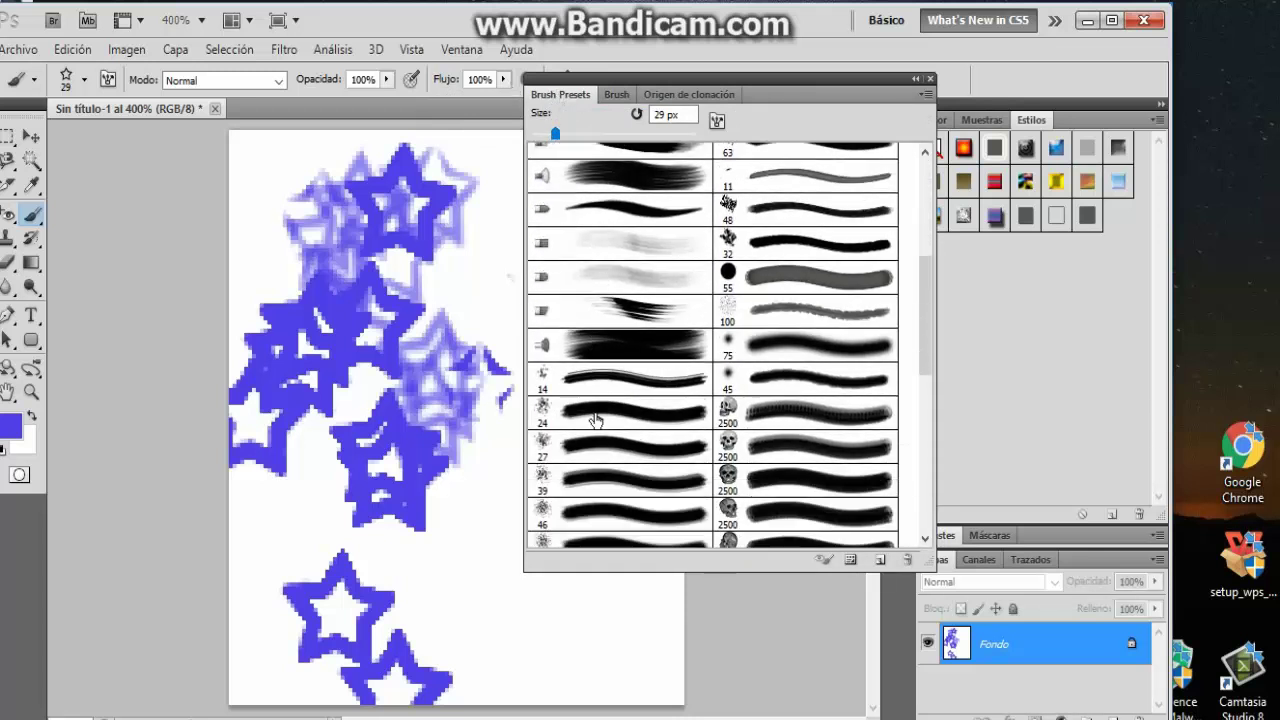
left_click(594, 355)
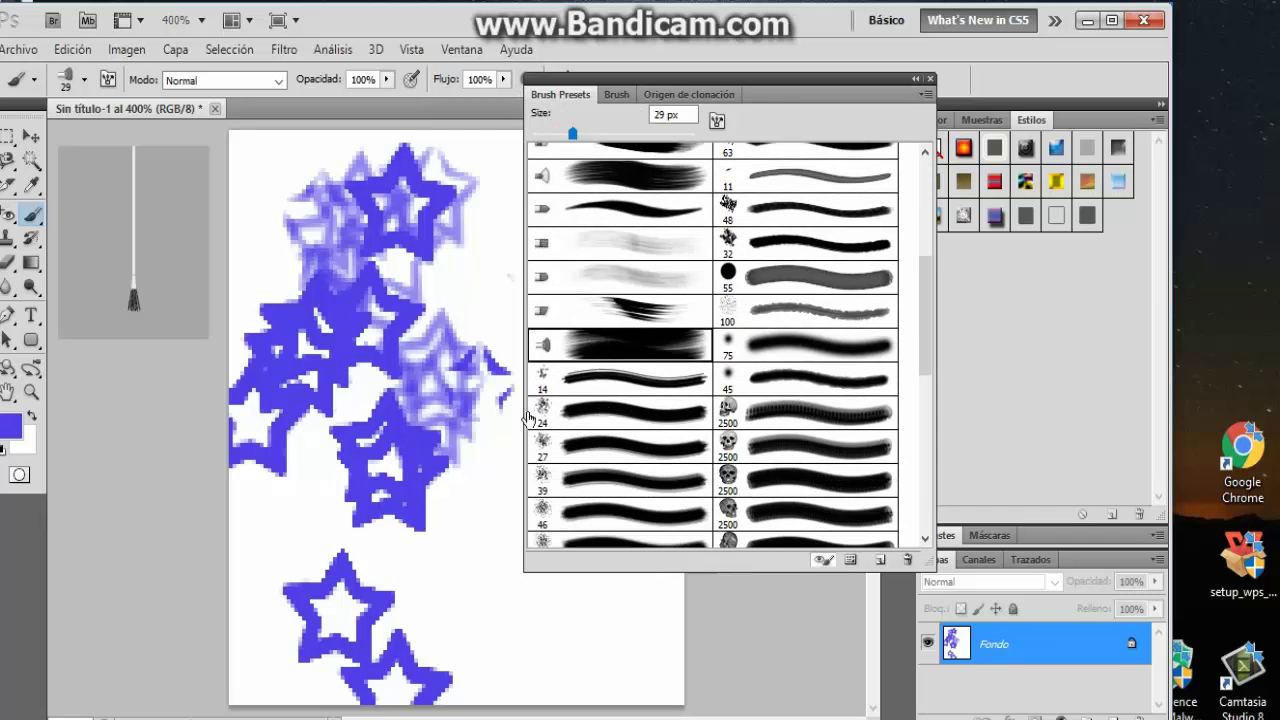
mouse_move(465, 330)
left_mouse_down()
mouse_move(305, 325)
mouse_move(443, 343)
mouse_move(386, 414)
mouse_move(414, 486)
mouse_move(415, 565)
mouse_move(340, 150)
mouse_move(323, 471)
mouse_move(330, 650)
left_mouse_up()
left_click(615, 497)
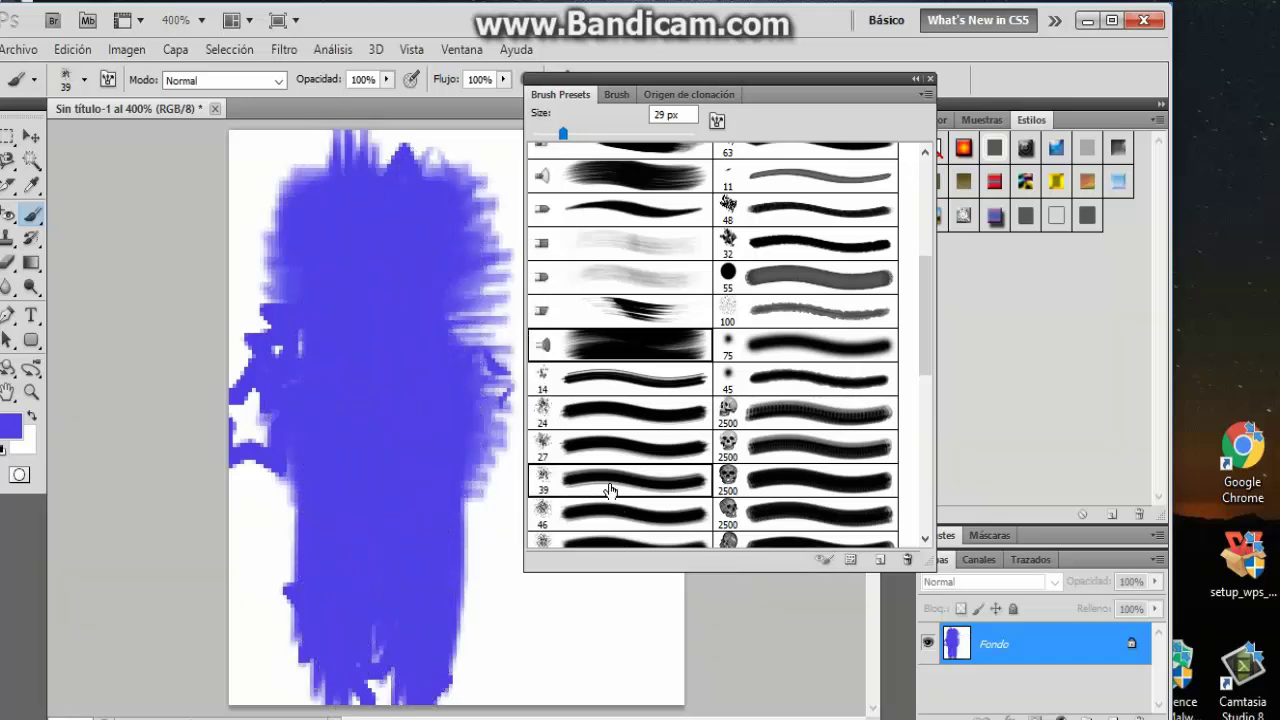
left_click_drag(445, 590, 640, 650)
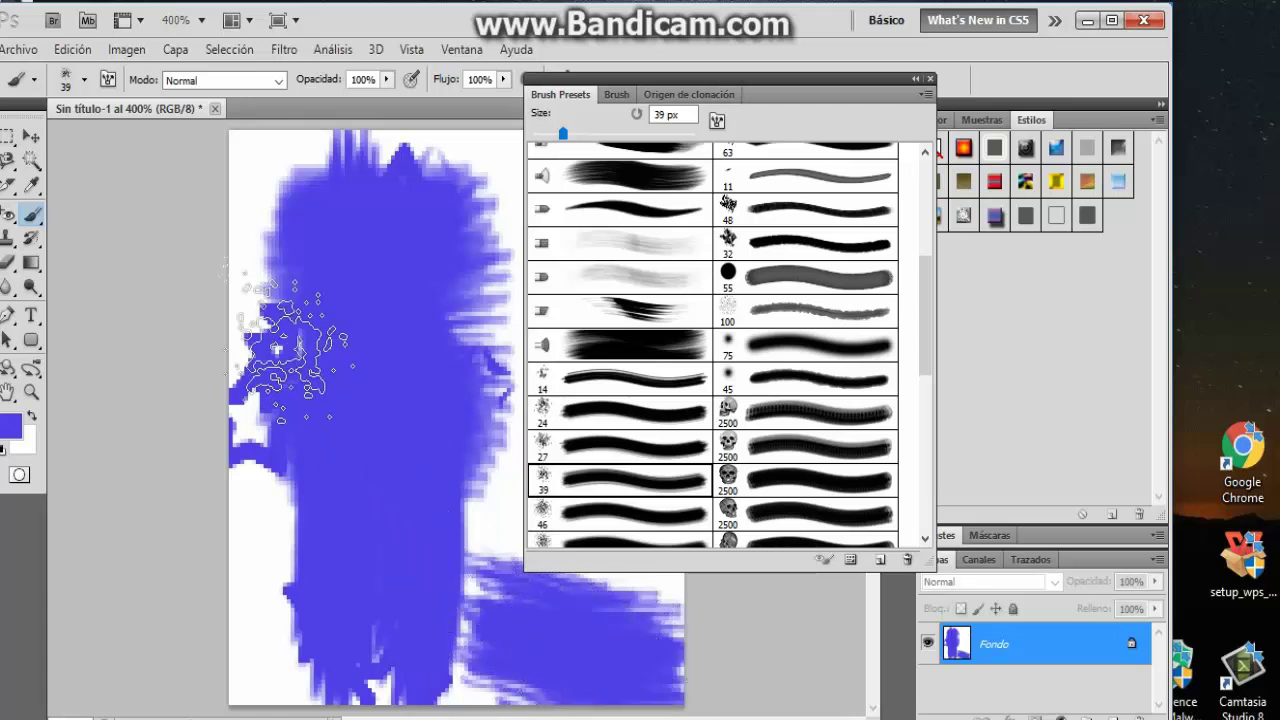
mouse_move(300, 357)
left_mouse_down()
mouse_move(214, 214)
mouse_move(257, 186)
mouse_move(290, 590)
mouse_move(245, 660)
left_mouse_up()
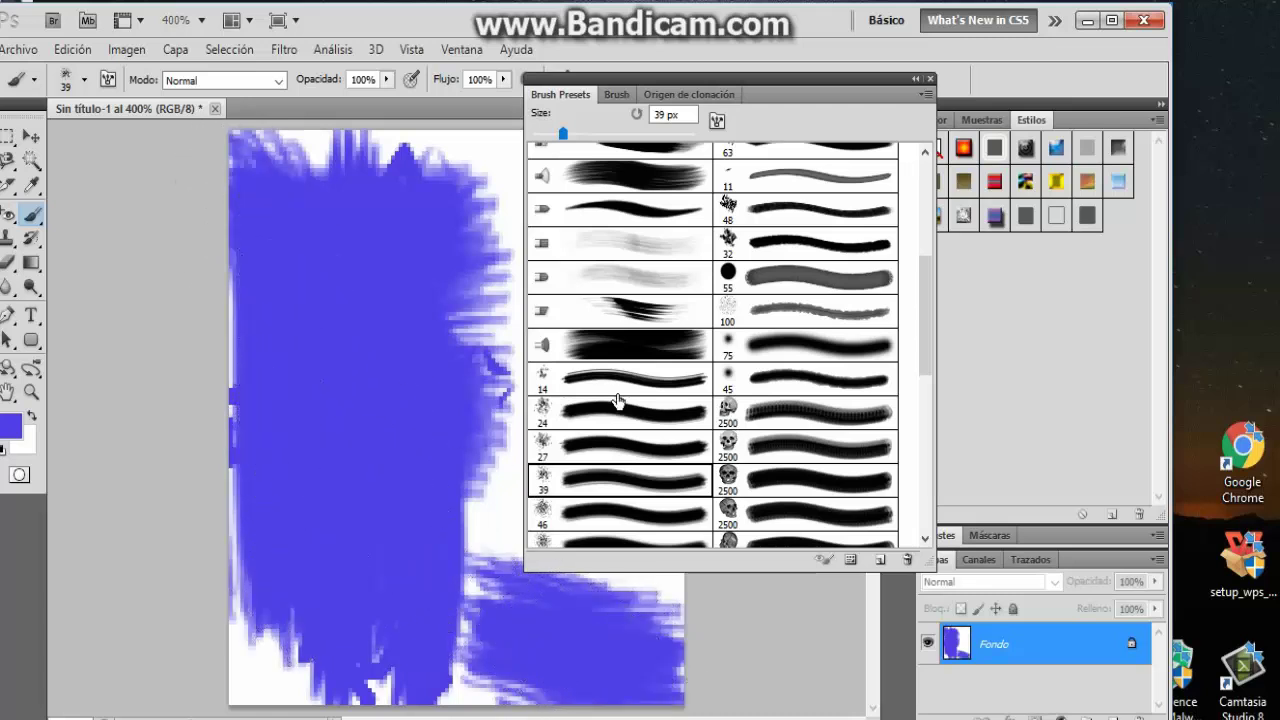
Step: Cover the white areas at the top using the 55 px bristle preset
scroll(614, 443, "down", 3)
scroll(620, 438, "down", 4)
scroll(623, 436, "down", 4)
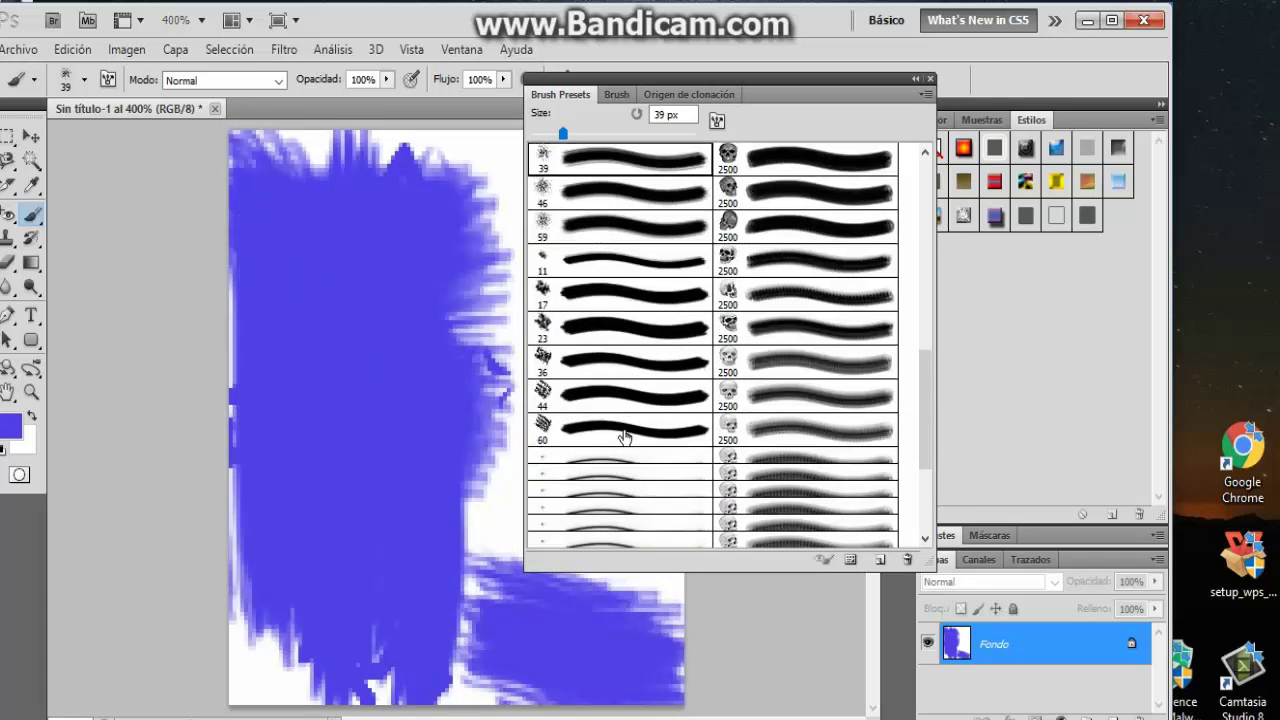
scroll(623, 438, "down", 3)
left_click(610, 452)
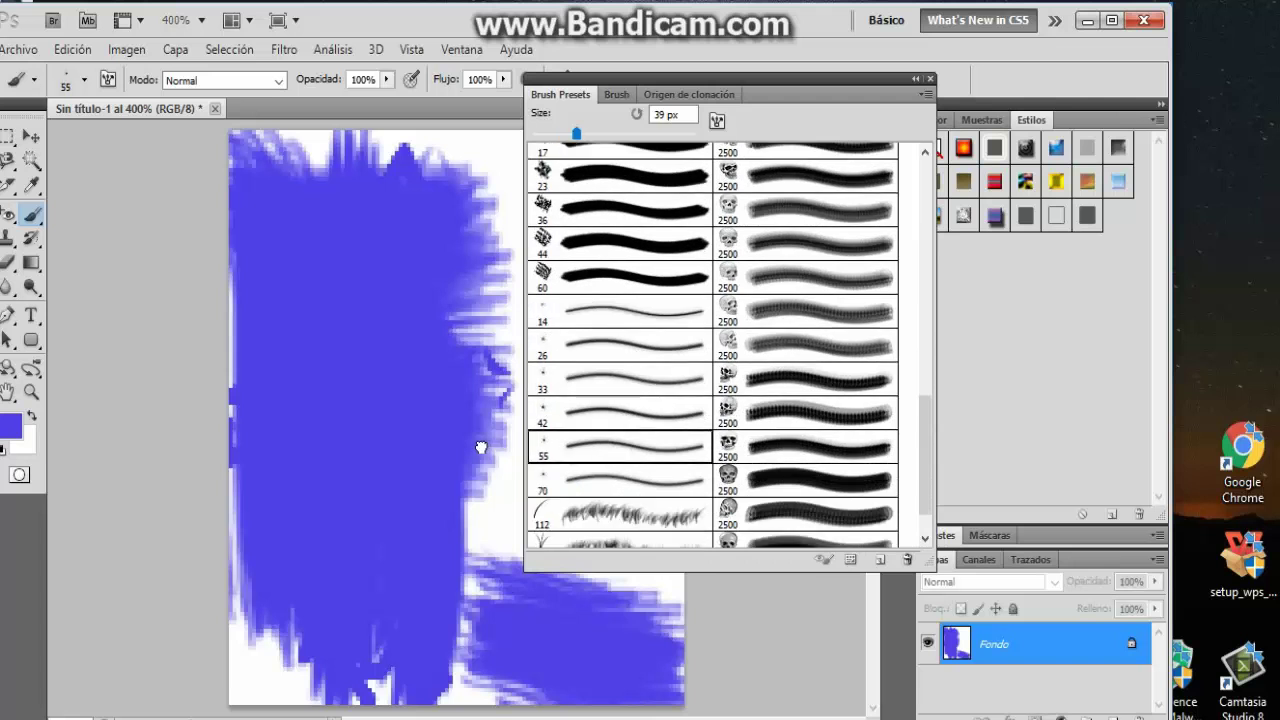
left_click_drag(471, 163, 381, 155)
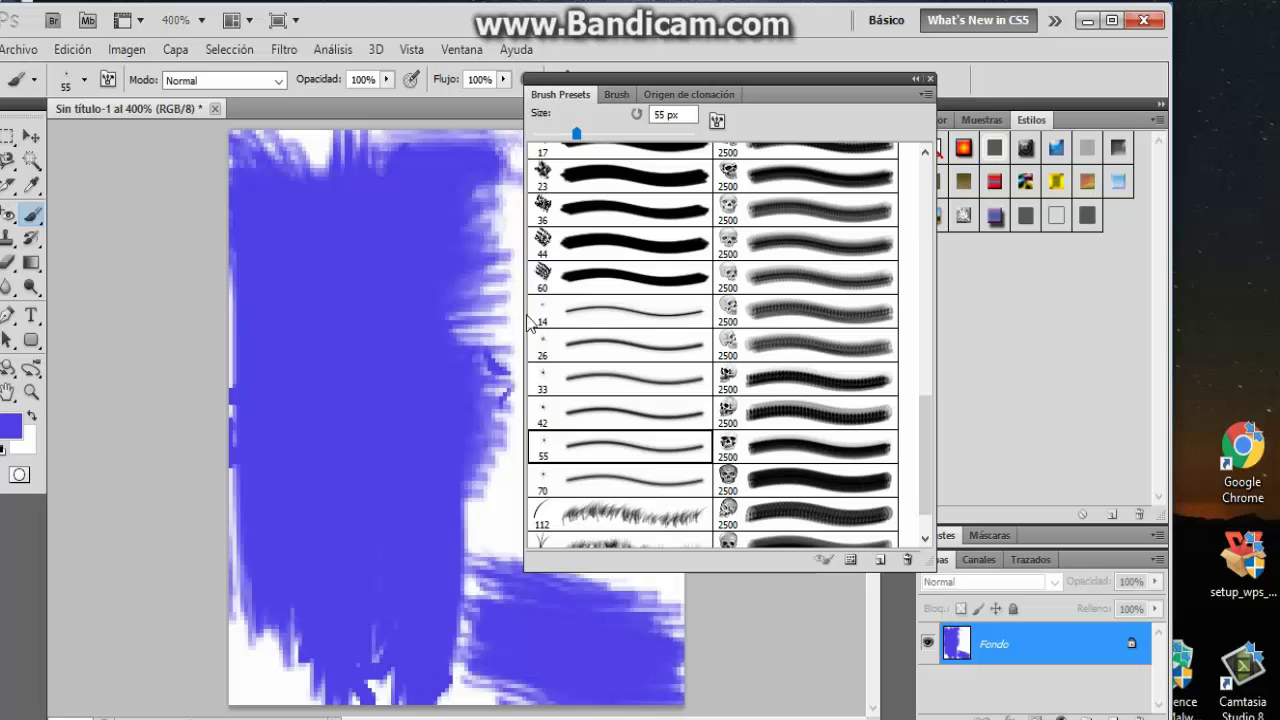
left_click(591, 341)
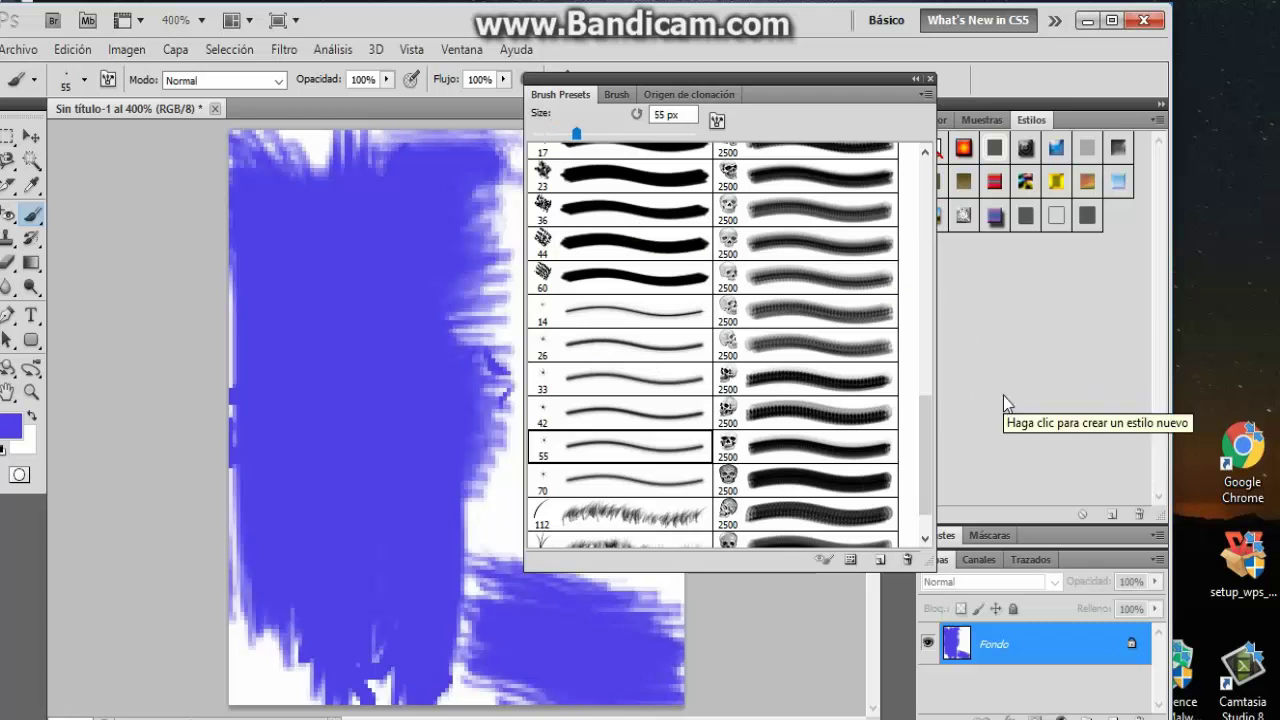
left_click(929, 79)
Step: Paint more blue strokes over the right and upper-right canvas
mouse_move(625, 205)
left_mouse_down()
mouse_move(592, 405)
mouse_move(509, 303)
left_mouse_up()
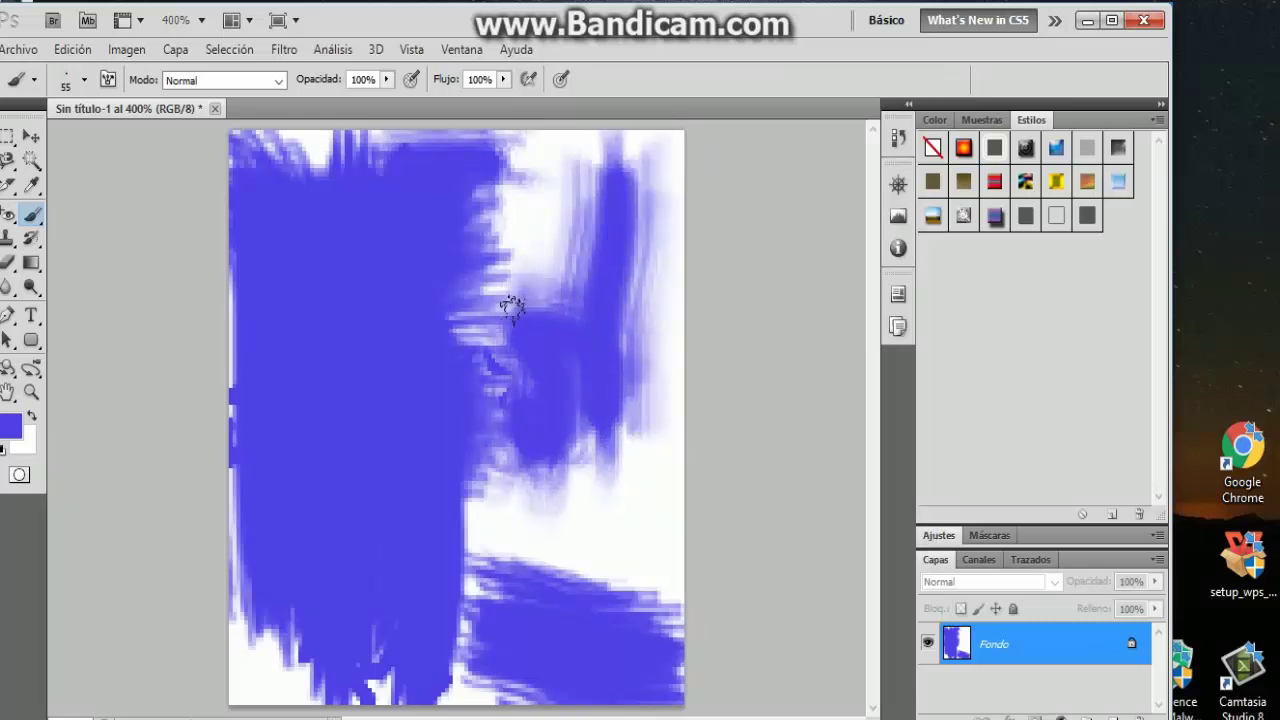
mouse_move(529, 194)
left_mouse_down()
mouse_move(560, 258)
mouse_move(490, 230)
left_mouse_up()
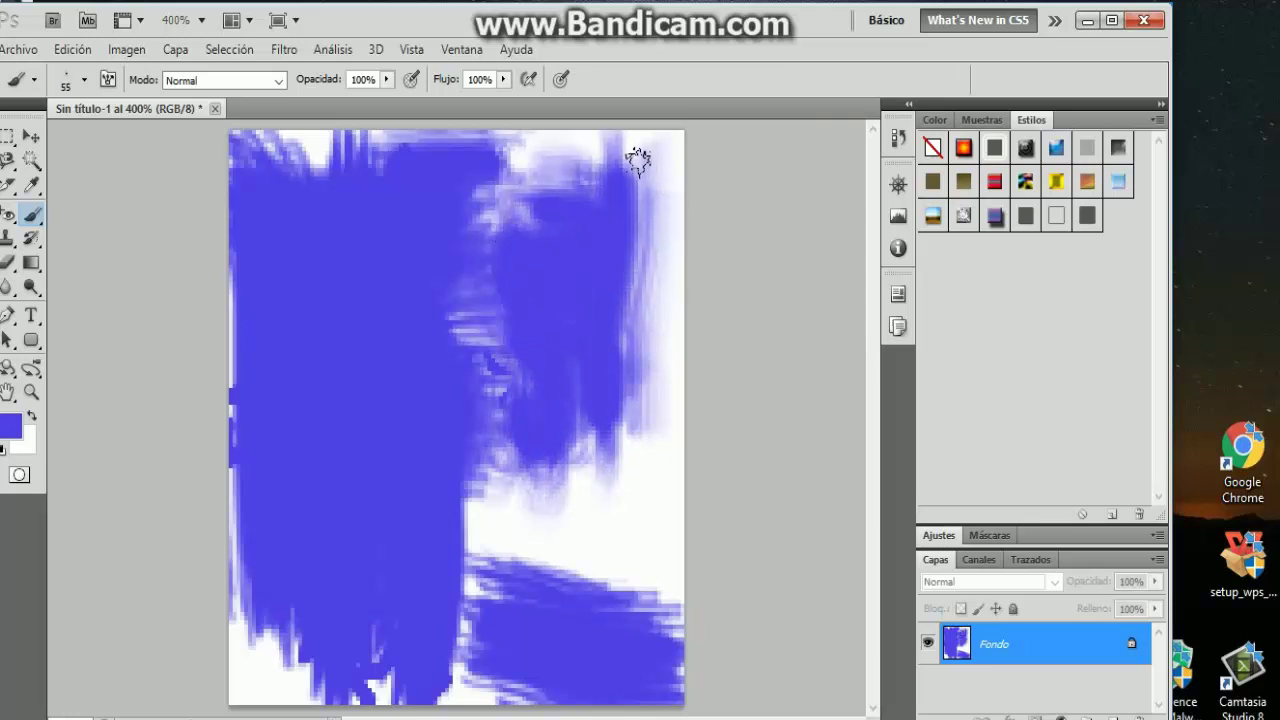
mouse_move(634, 157)
left_mouse_down()
mouse_move(500, 157)
mouse_move(666, 167)
mouse_move(583, 177)
left_mouse_up()
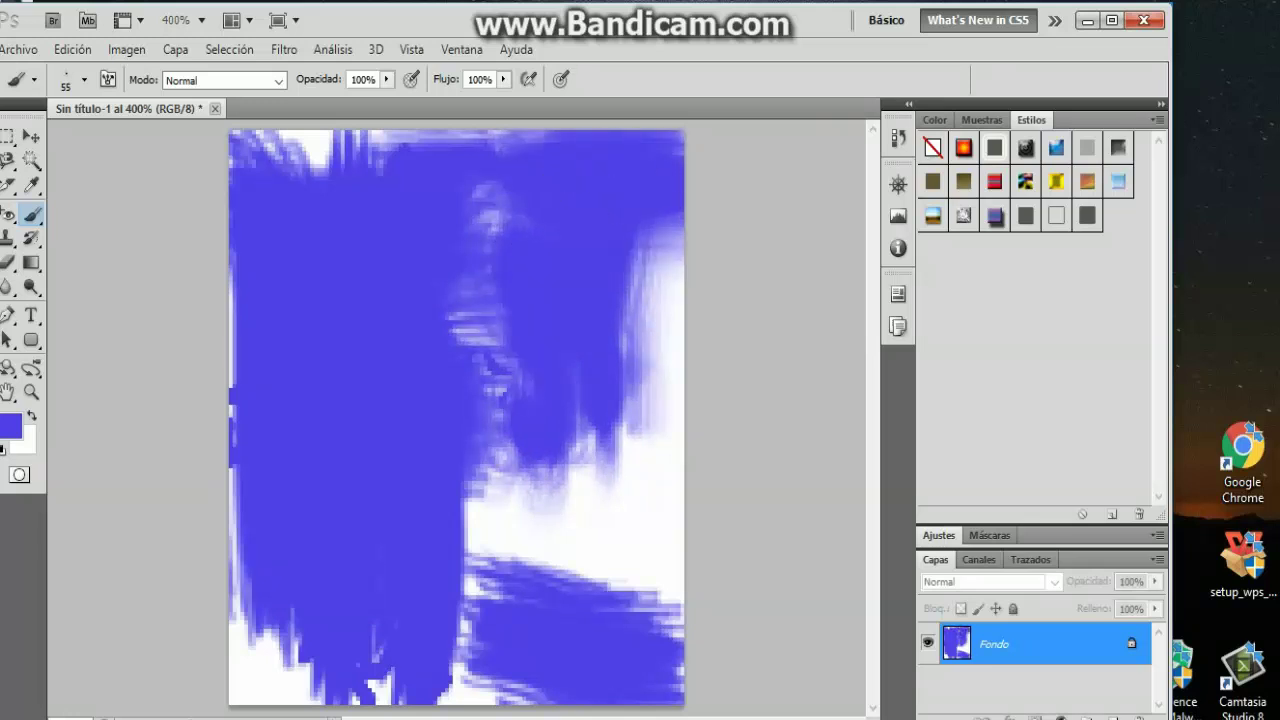
Step: Erase all the blue paint with the Eraser, then select the Move tool
left_click(7, 262)
mouse_move(286, 251)
left_mouse_down()
mouse_move(357, 214)
mouse_move(514, 314)
mouse_move(522, 490)
mouse_move(314, 680)
left_mouse_up()
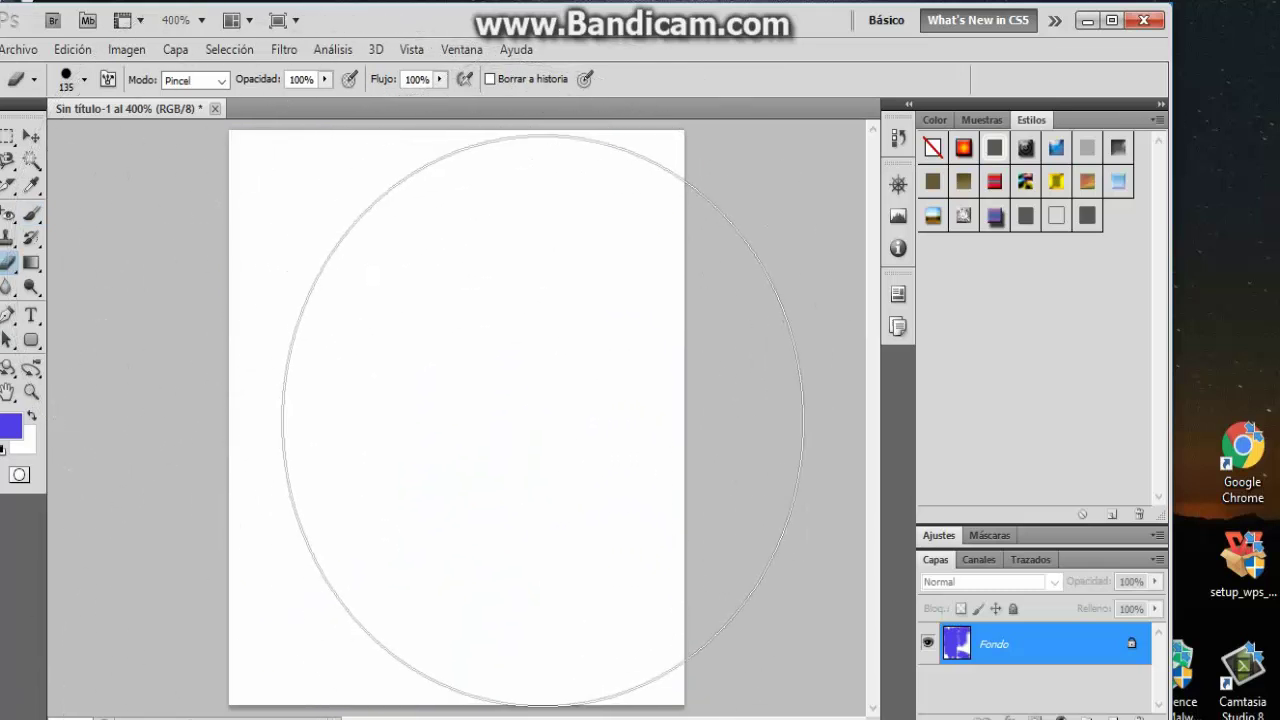
left_click_drag(433, 470, 311, 486)
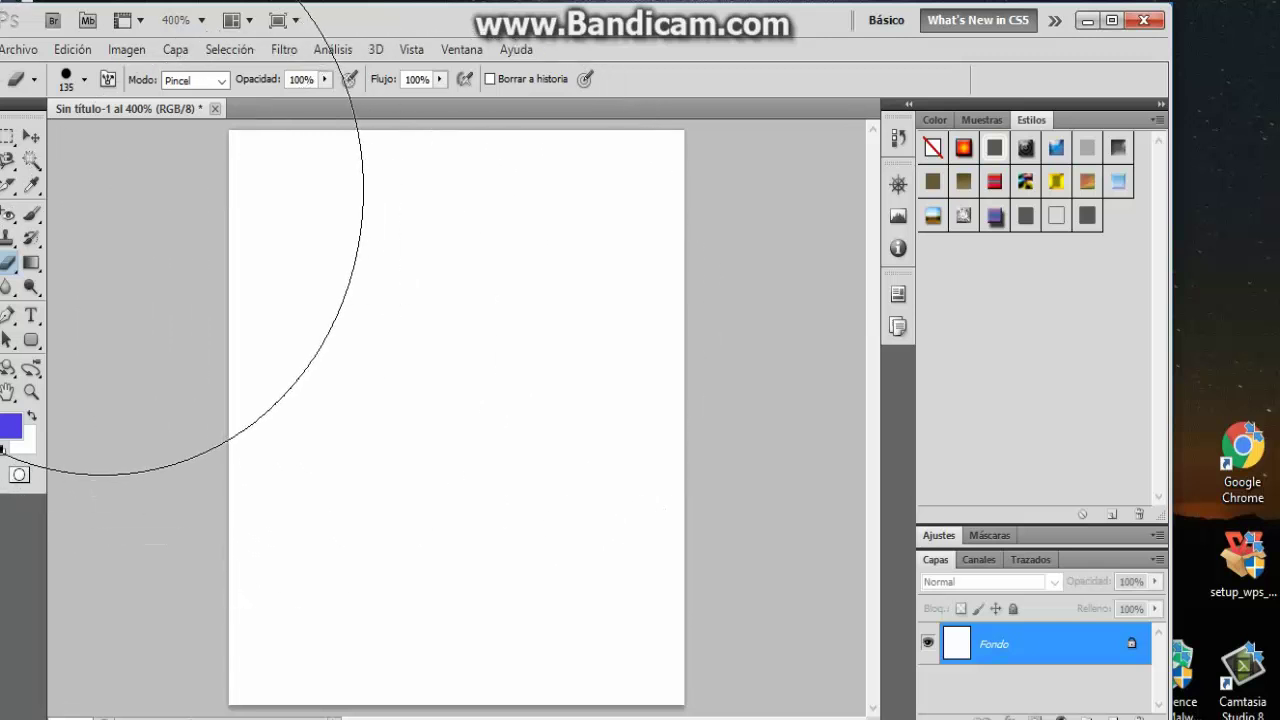
left_click(31, 135)
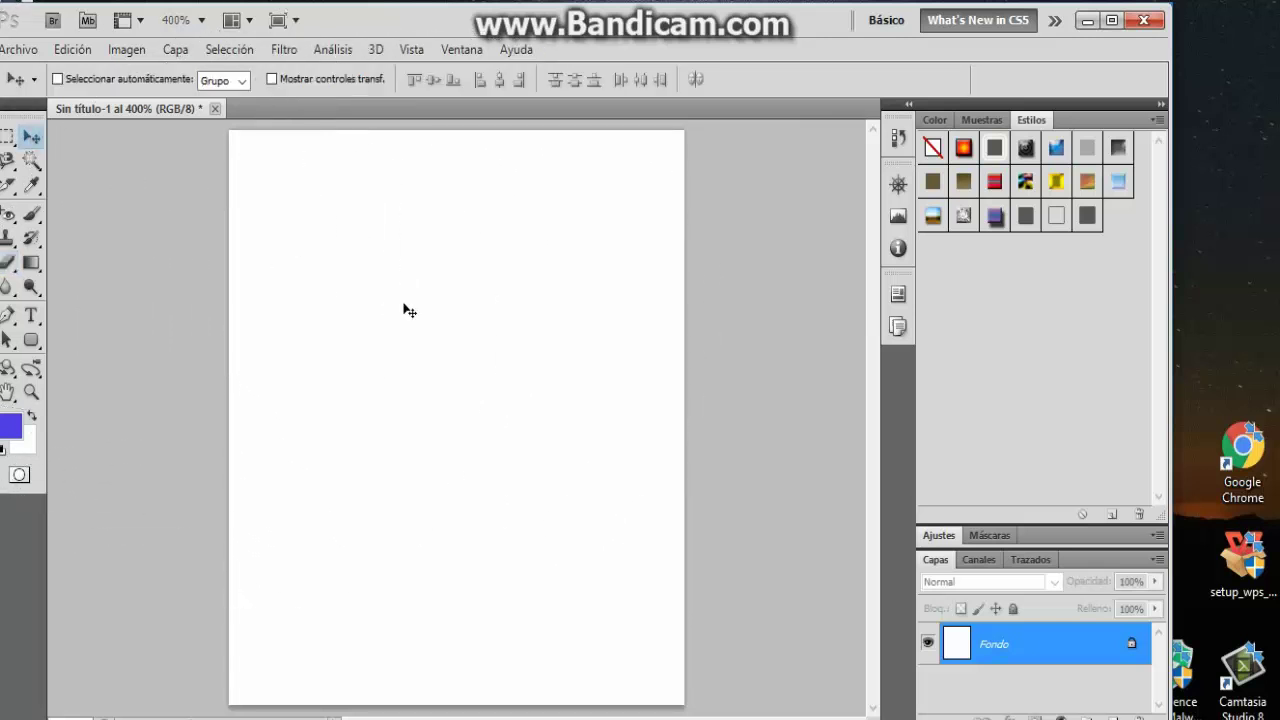